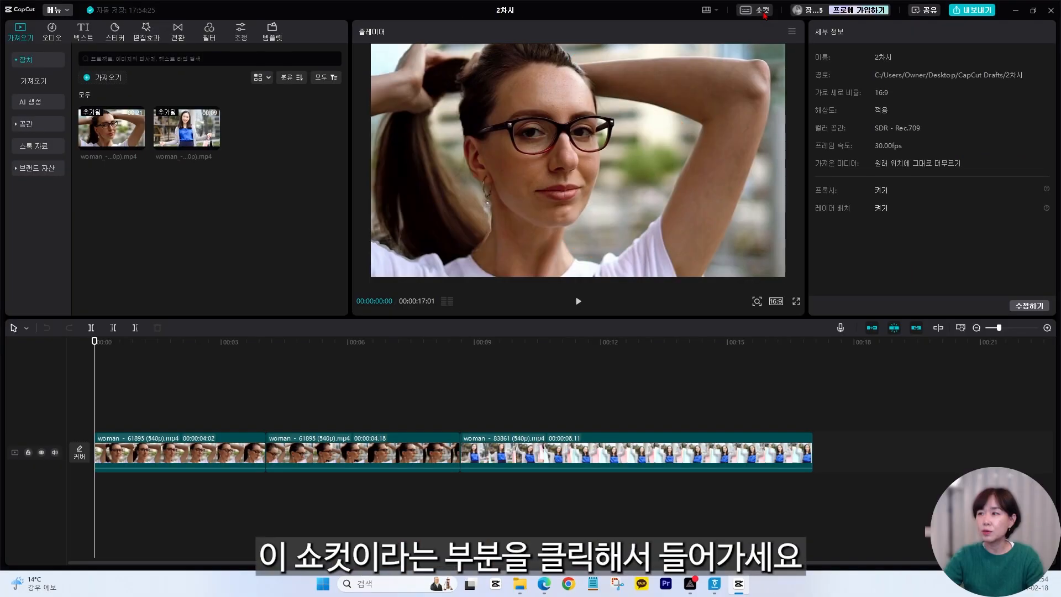
# - Open the shortcut settings, choose the 숏컷 1 preset, and assign C to the timeline's Split (분할) command
pyautogui.click(762, 12)
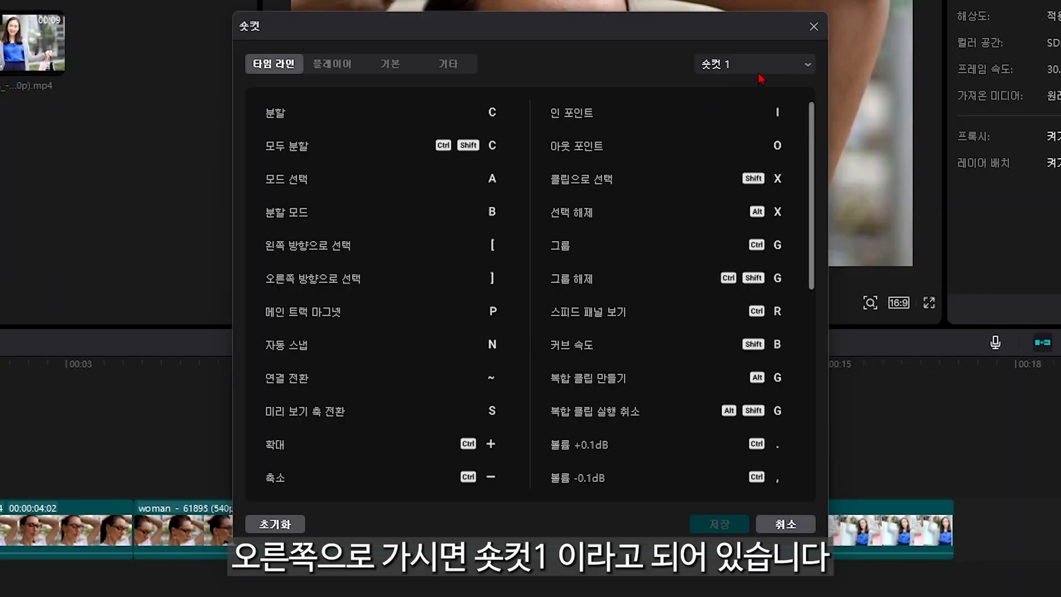
pyautogui.click(808, 66)
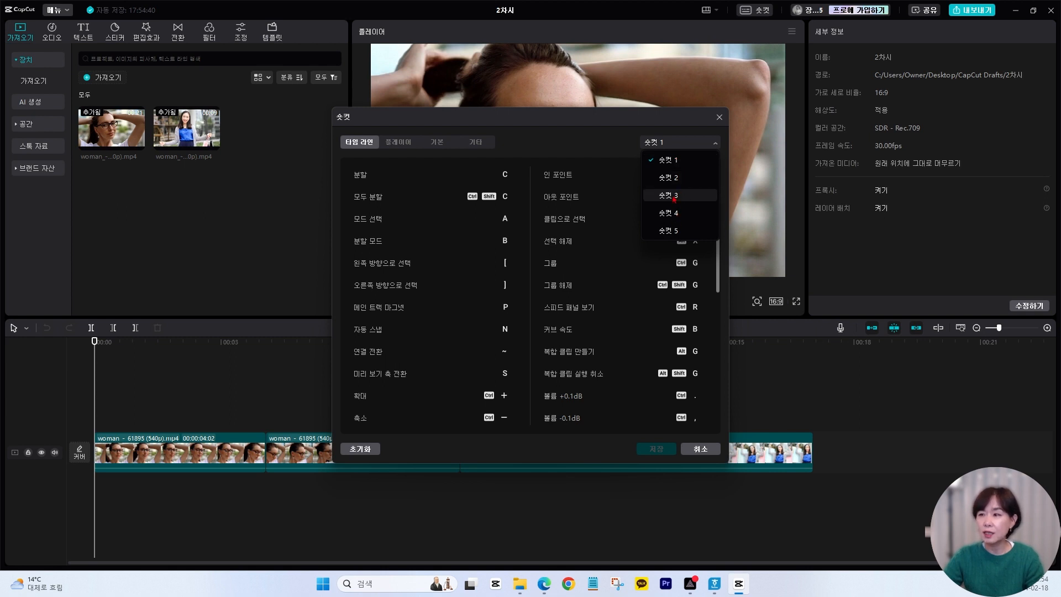
pyautogui.click(673, 164)
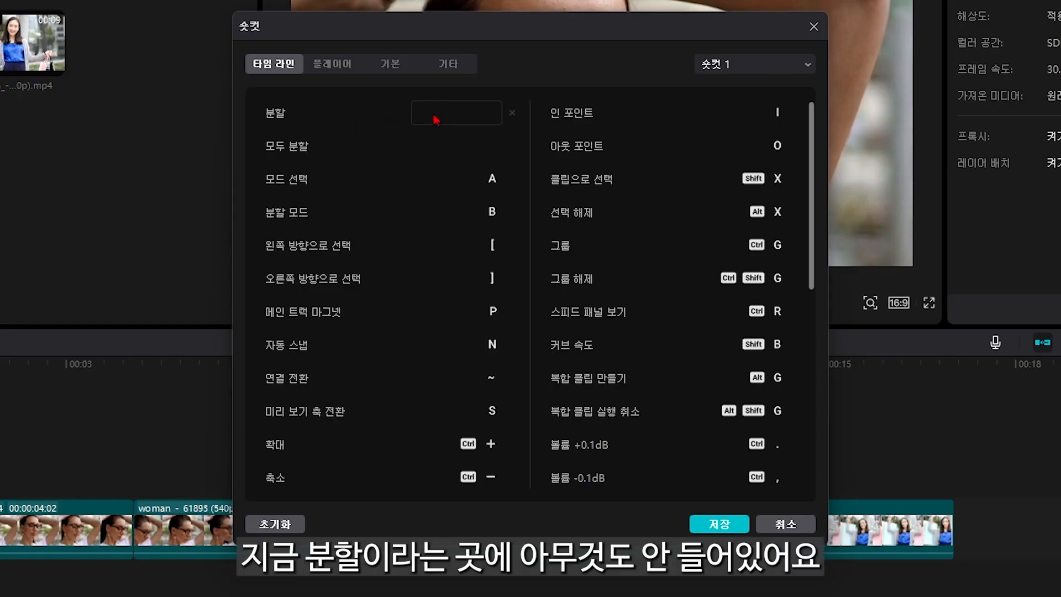
pyautogui.click(457, 120)
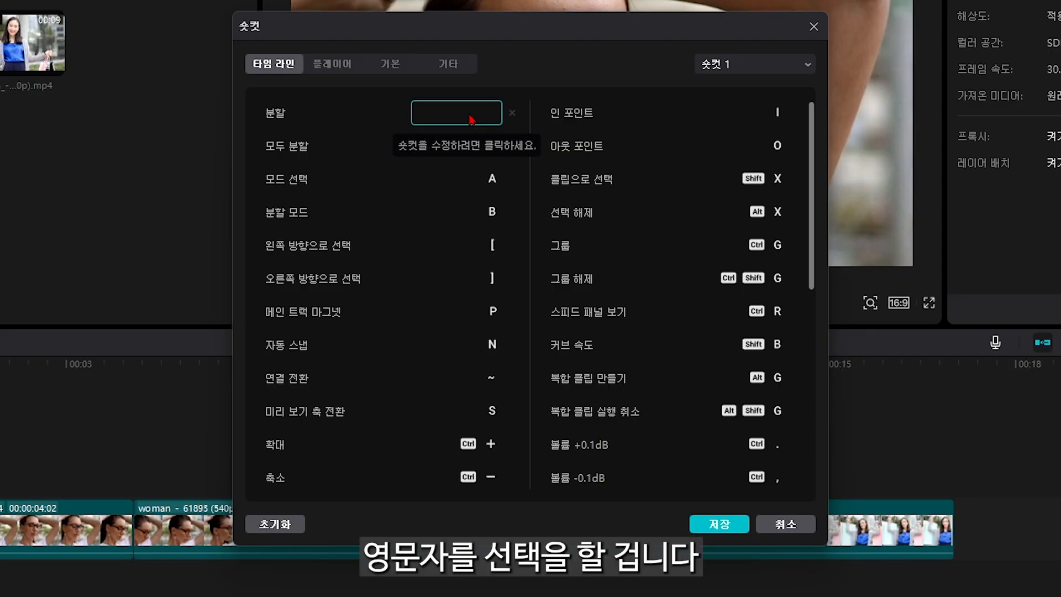
pyautogui.press('c')
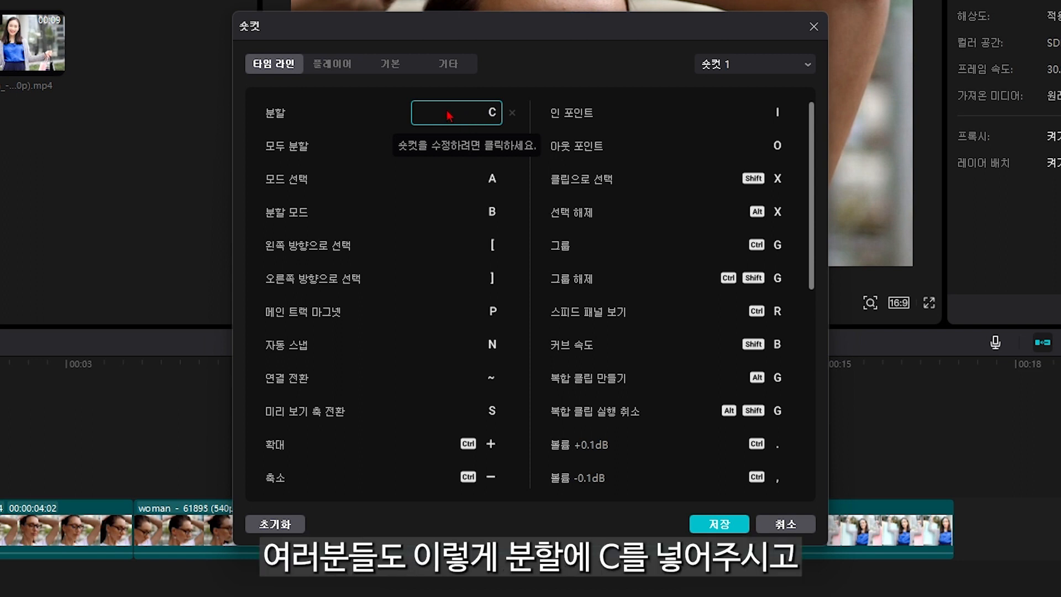
# - Assign Ctrl+Shift+C to the Split All (모두 분할) command and save the shortcut settings
pyautogui.click(469, 146)
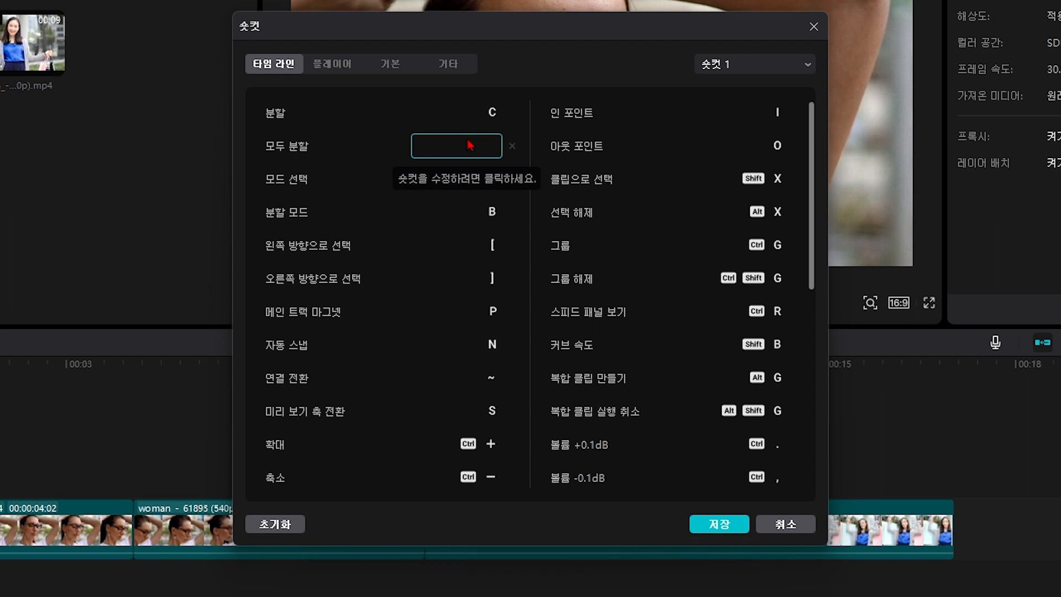
pyautogui.press('ctrl')
pyautogui.press('shift')
pyautogui.hotkey('ctrl', 'shift', 'c')
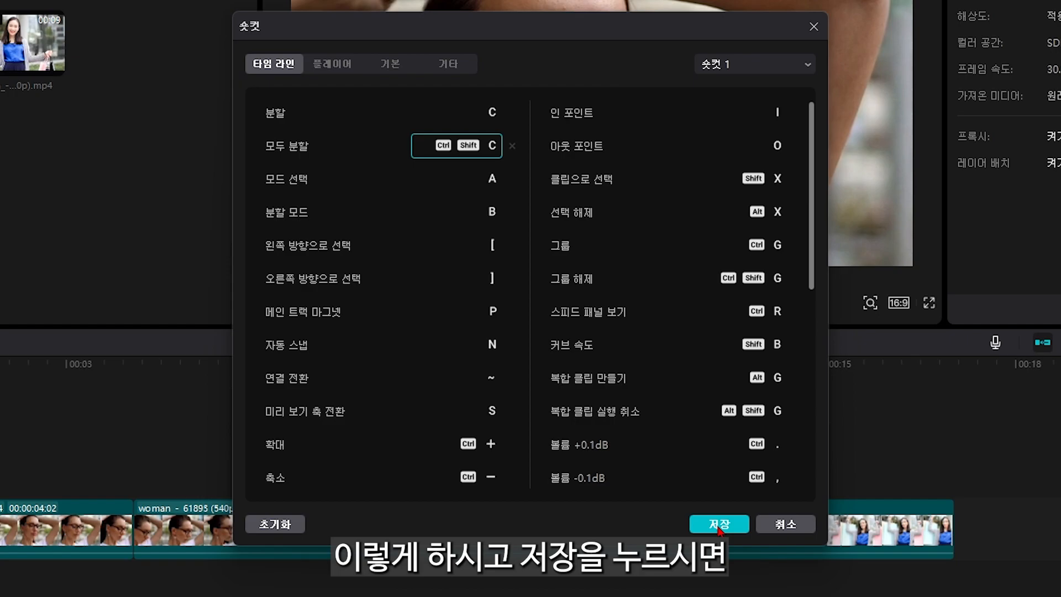
pyautogui.click(718, 527)
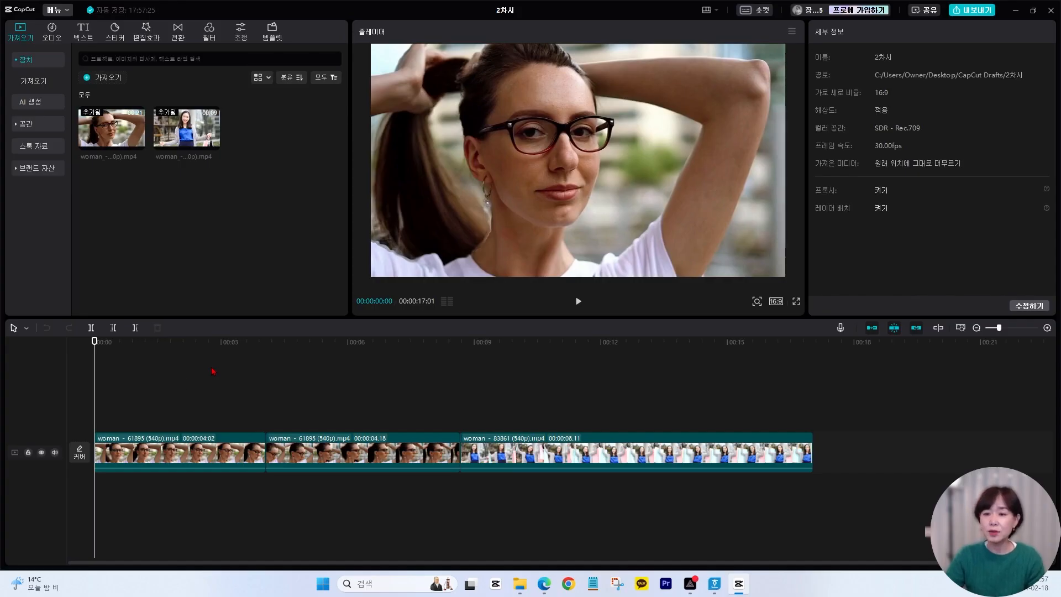
# - Split the first timeline clip at 00:00:01:28 and the second clip at 00:00:07:11
pyautogui.click(175, 367)
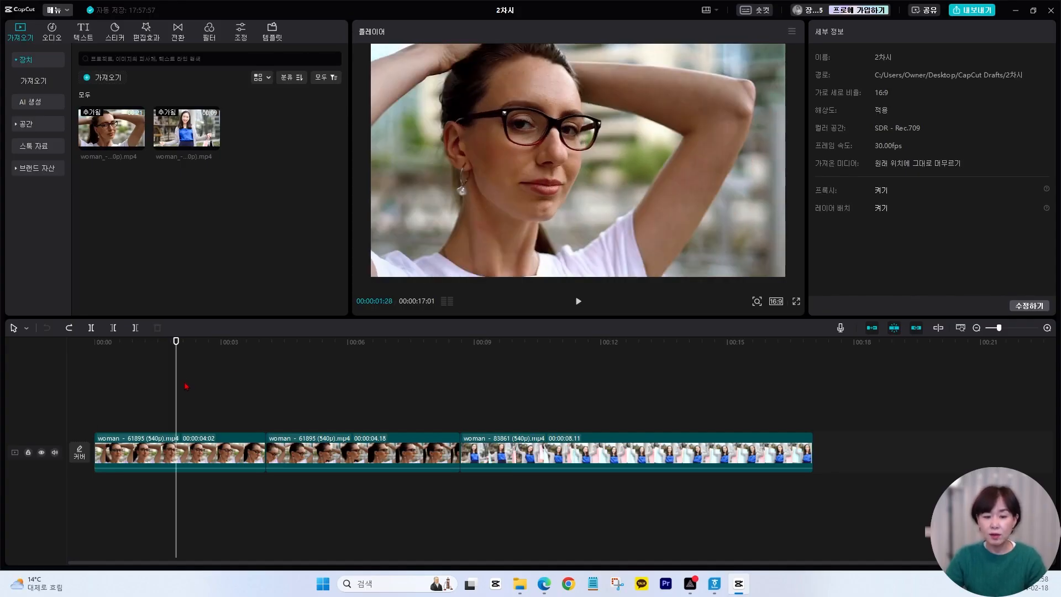
pyautogui.hotkey('ctrl', 'b')
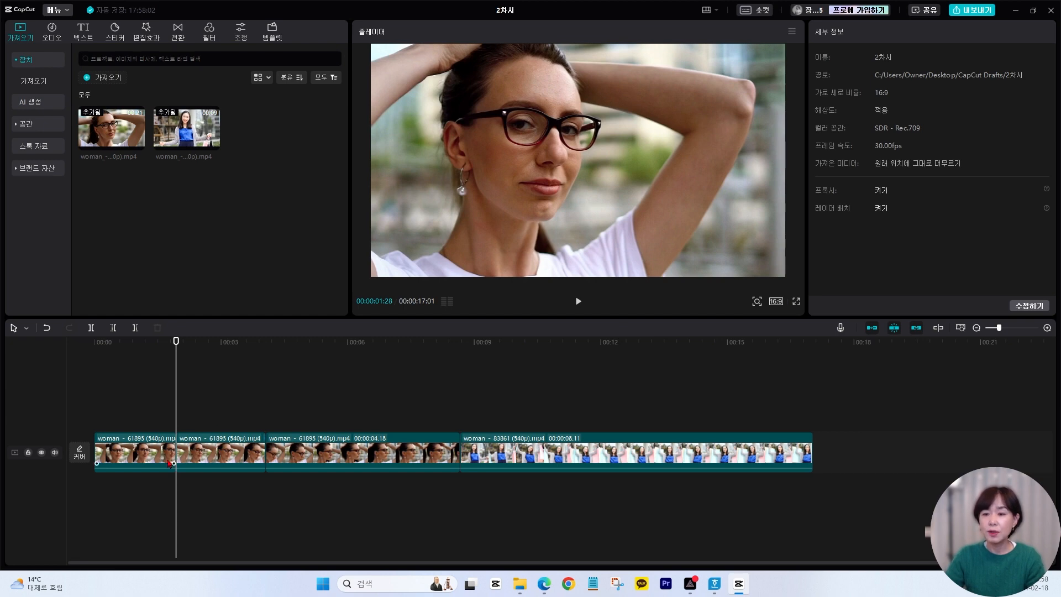
pyautogui.moveTo(176, 350); pyautogui.dragTo(405, 371)
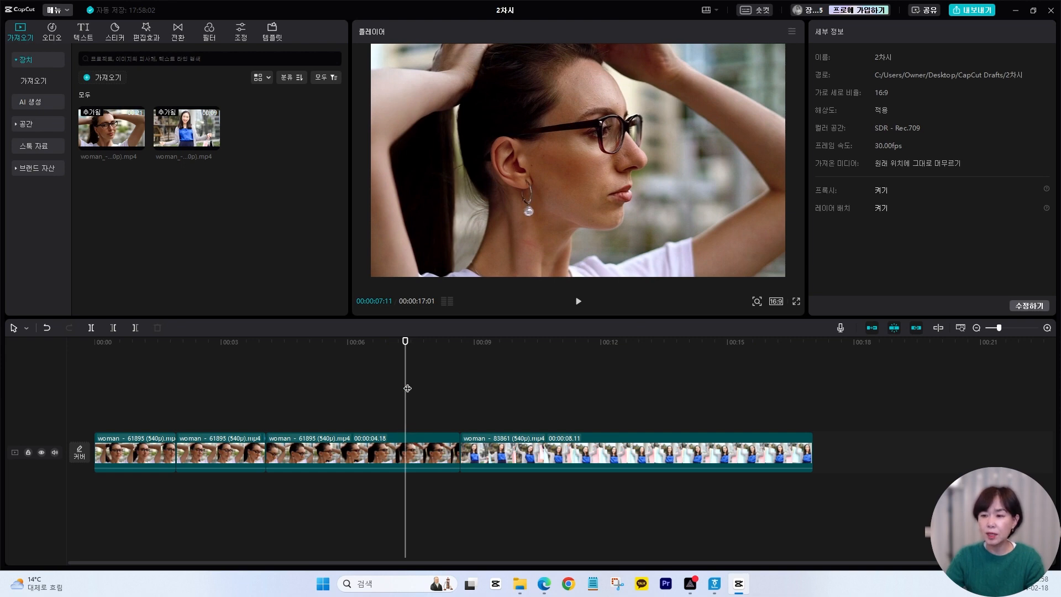
pyautogui.hotkey('ctrl', 'b')
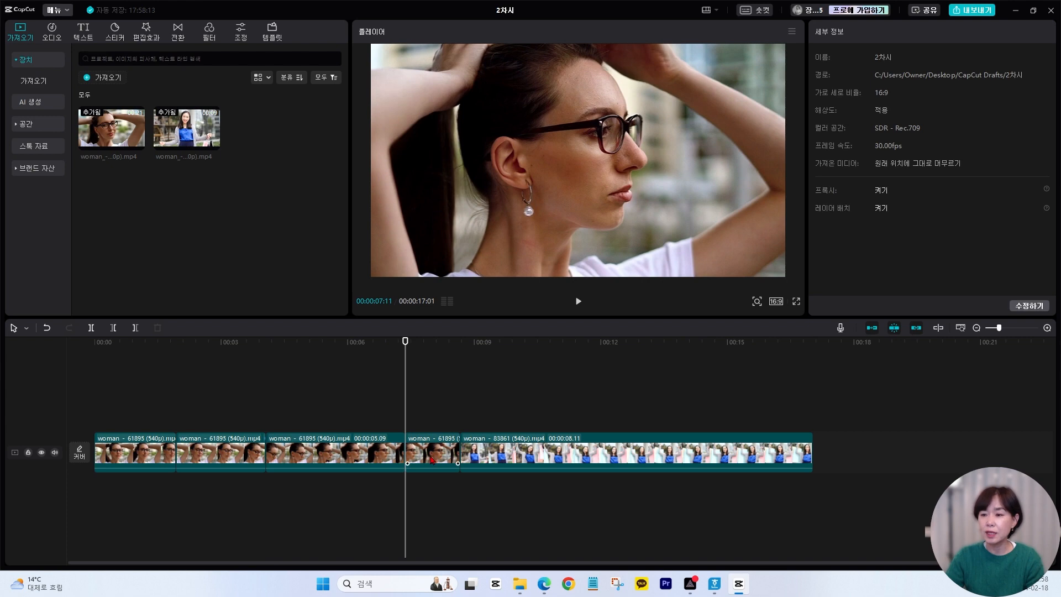
# - Delete the short piece between 00:00:07:11 and the woman - 83861 clip, and undo the deletion and both splits
pyautogui.click(432, 459)
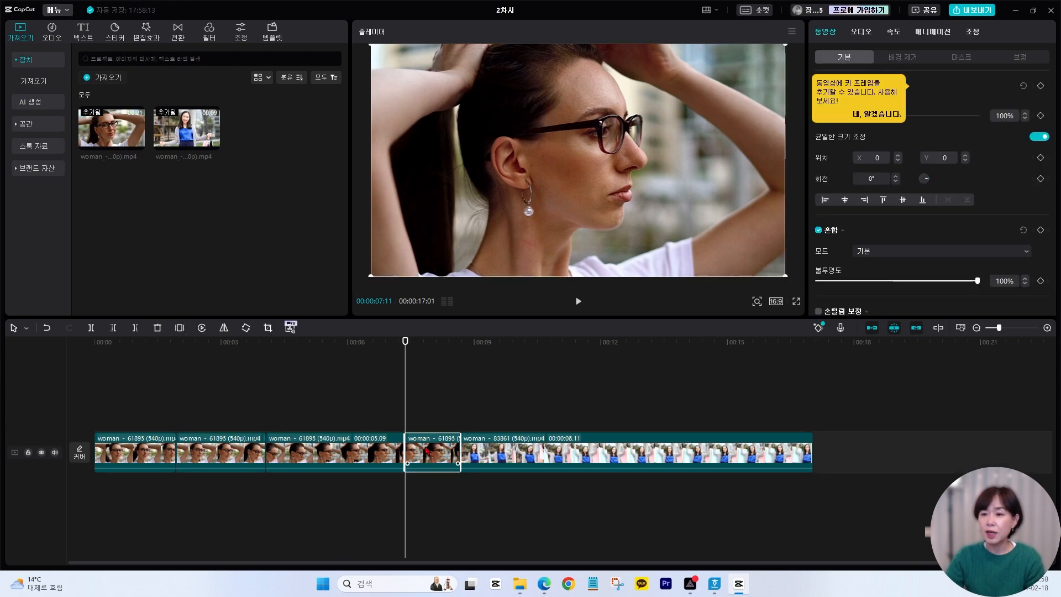
pyautogui.click(157, 327)
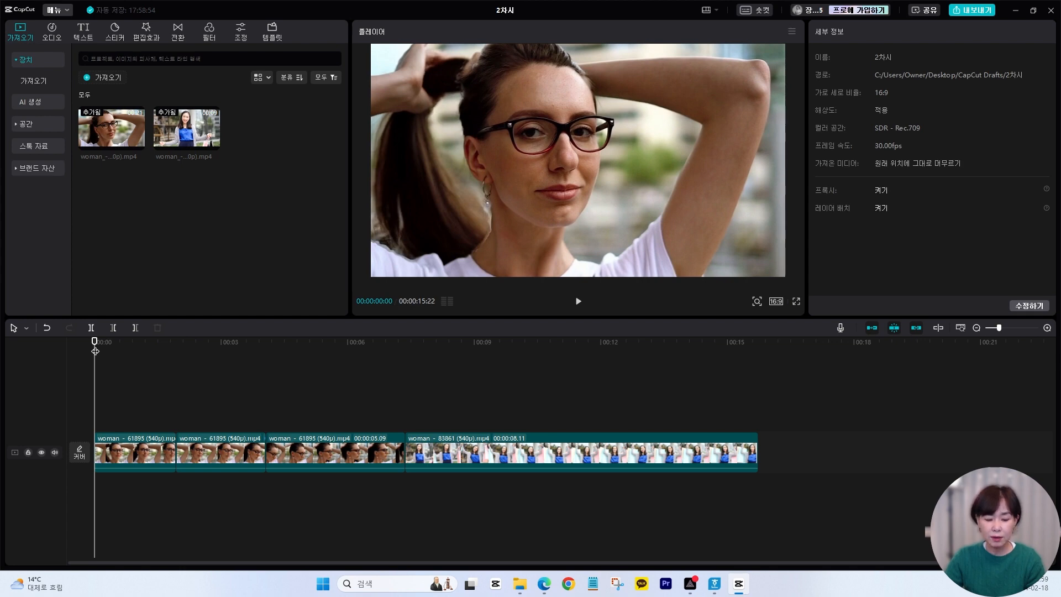
pyautogui.hotkey('ctrl', 'z')
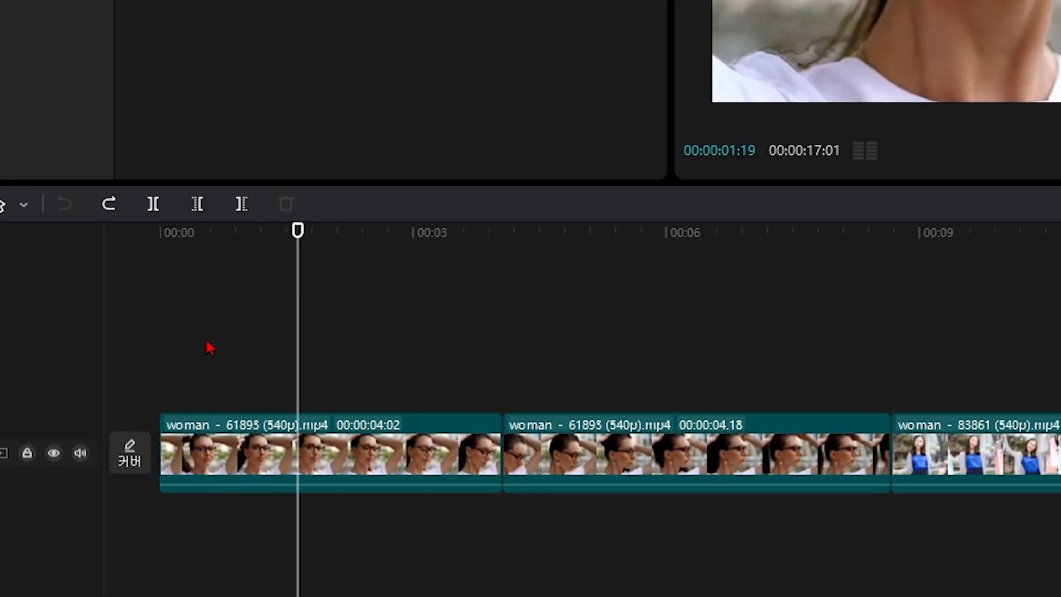
# - Trim away the first clip's footage before 00:00:01:19 and the second clip's footage after 00:00:06:03
pyautogui.press('q')
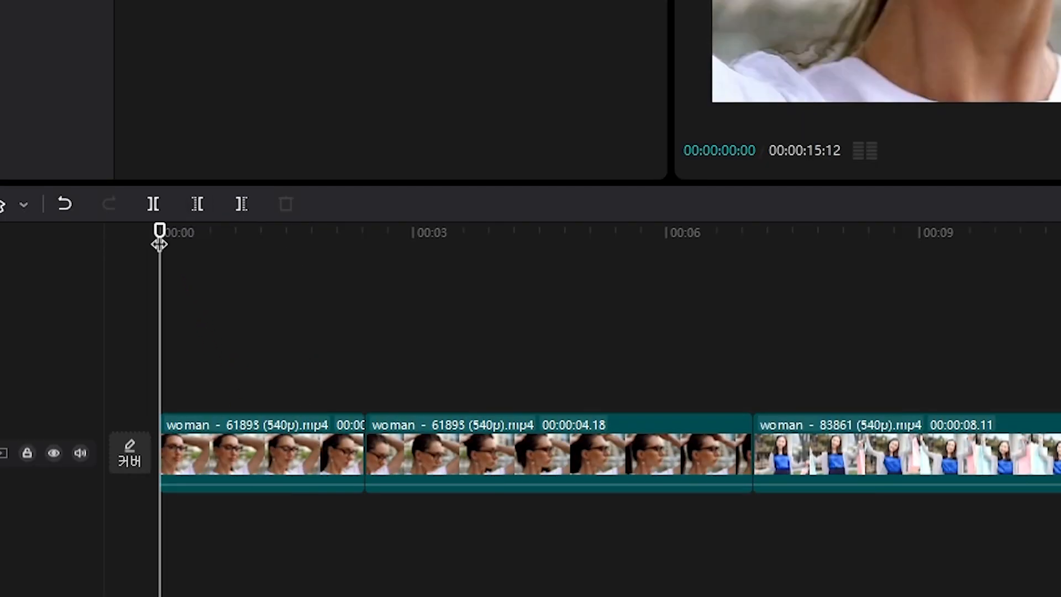
pyautogui.moveTo(160, 245); pyautogui.dragTo(674, 372)
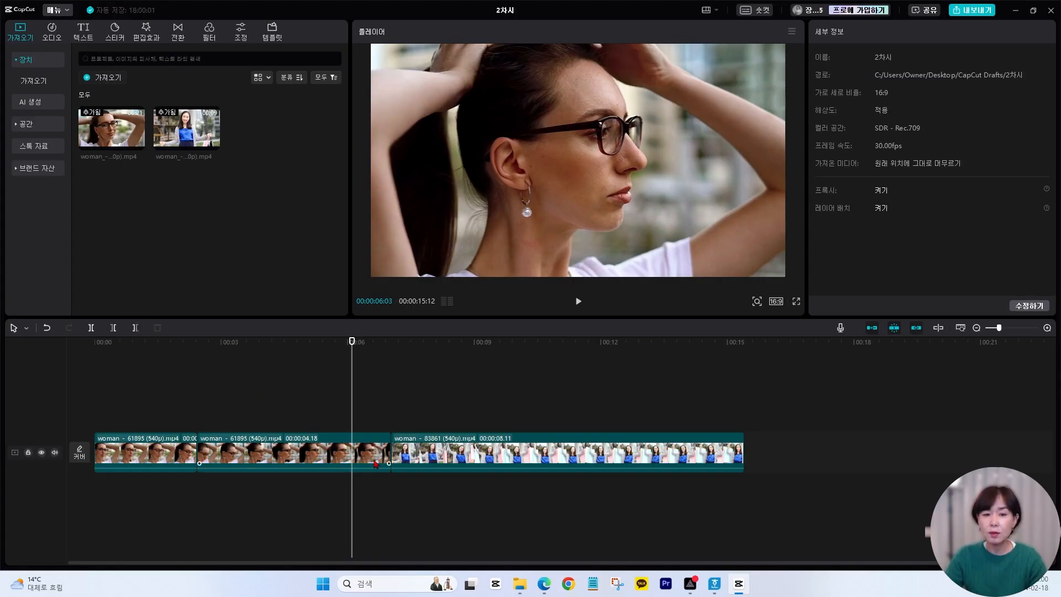
pyautogui.press('w')
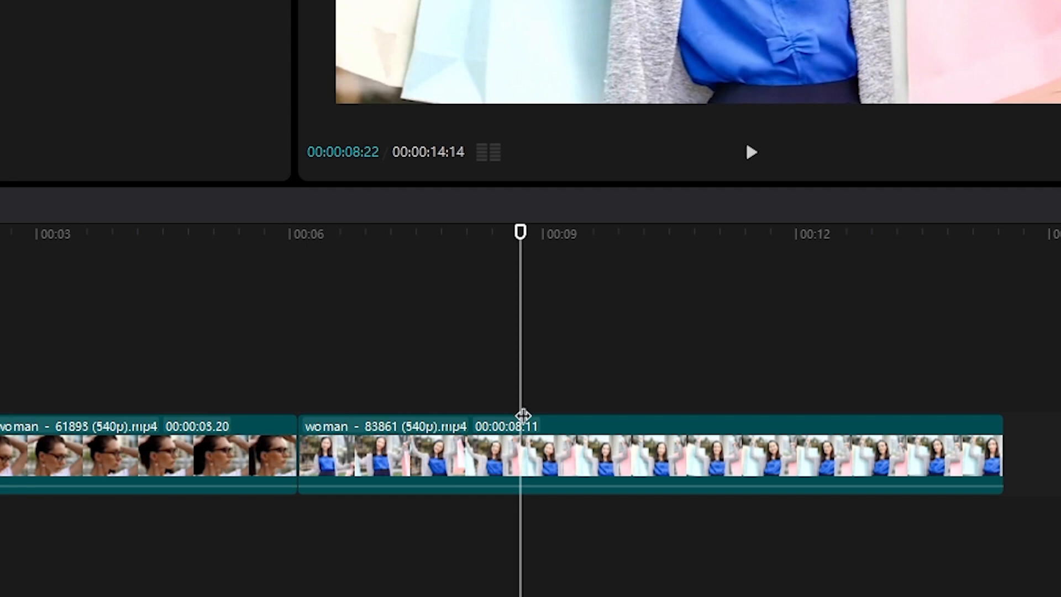
# - Split the woman - 83861 clip at 00:00:08:22 and trim the start of its second part up to 00:00:10:22
pyautogui.hotkey('ctrl', 'b')
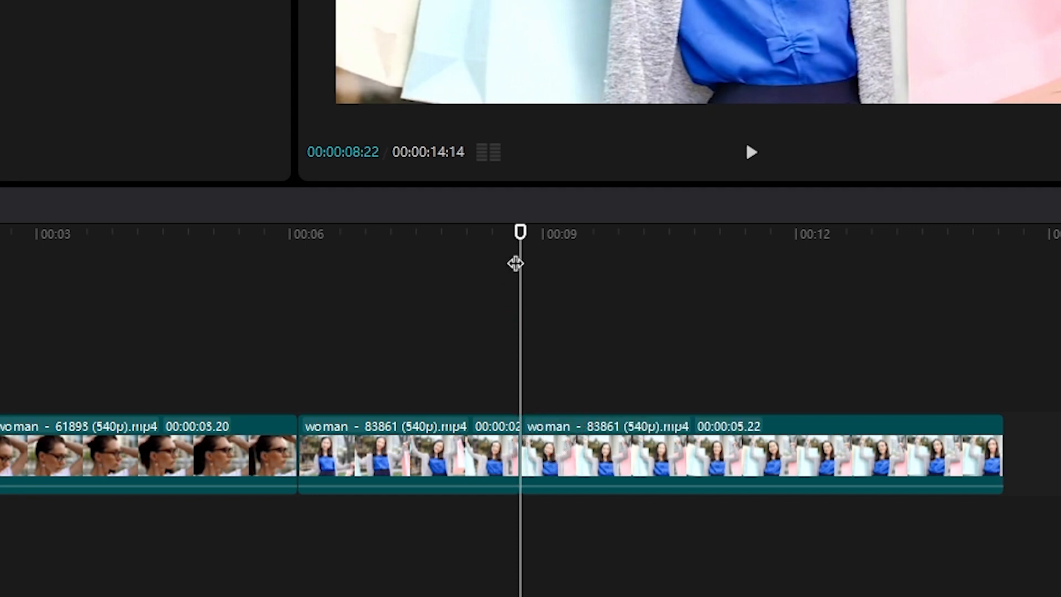
pyautogui.moveTo(520, 235); pyautogui.dragTo(686, 270)
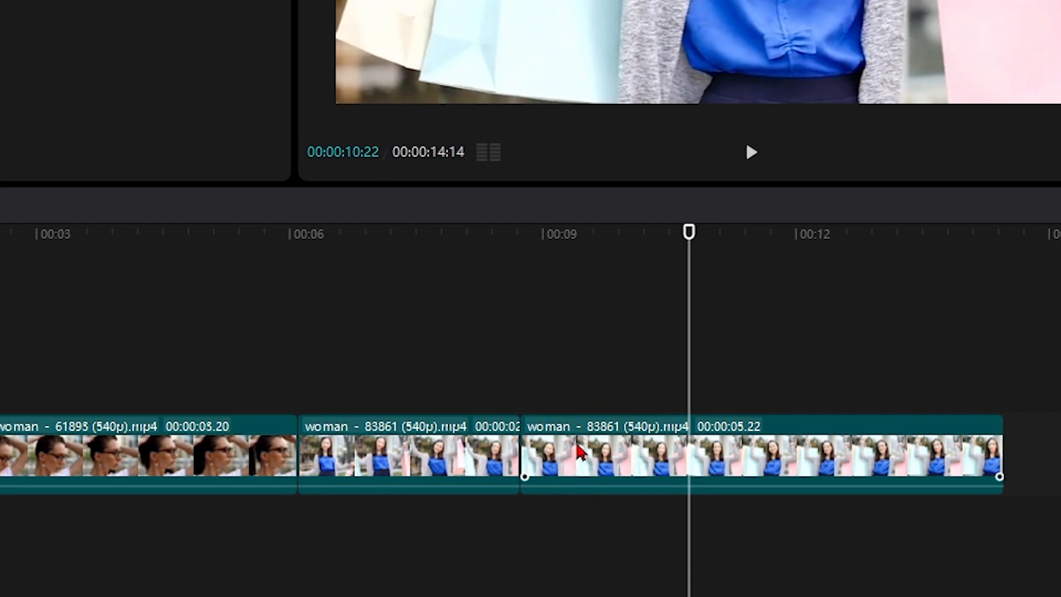
pyautogui.press('q')
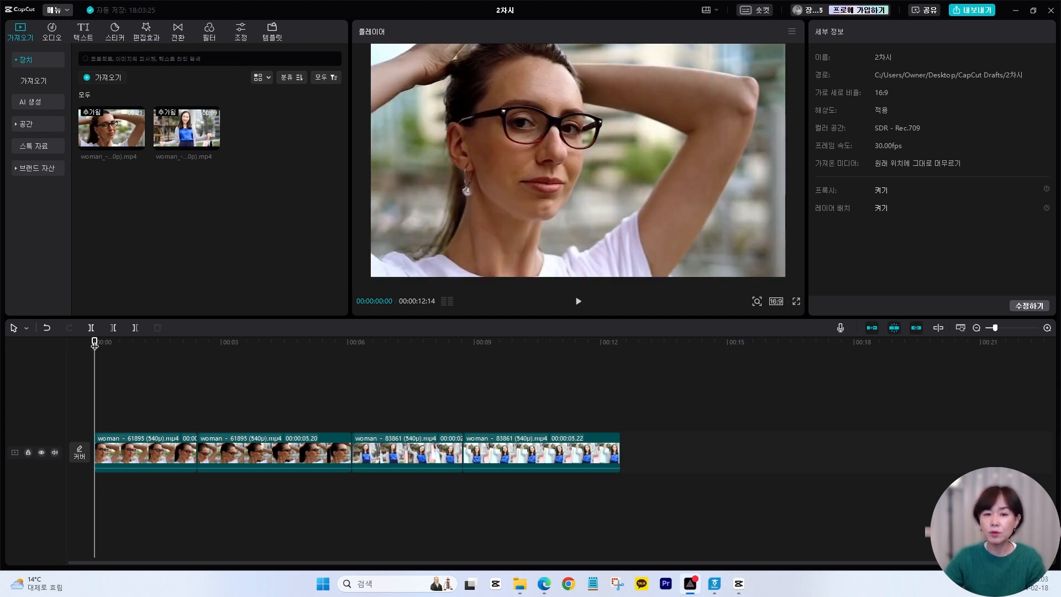
# - Add a default text (기본 텍스트) clip above the video track at the start of the timeline
pyautogui.moveTo(95, 345); pyautogui.dragTo(93, 345)
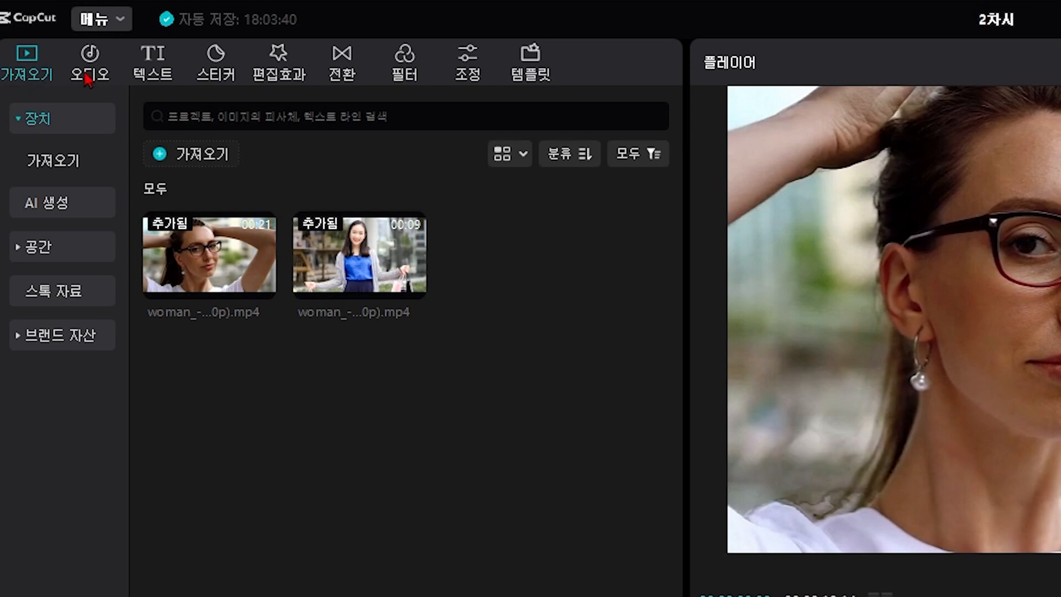
pyautogui.click(159, 70)
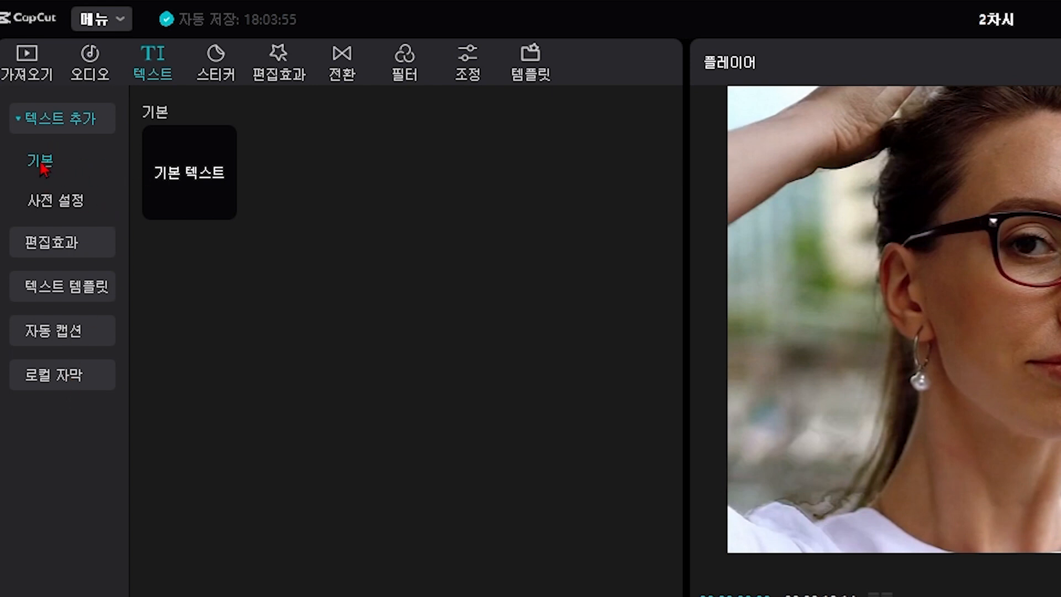
pyautogui.moveTo(173, 171)
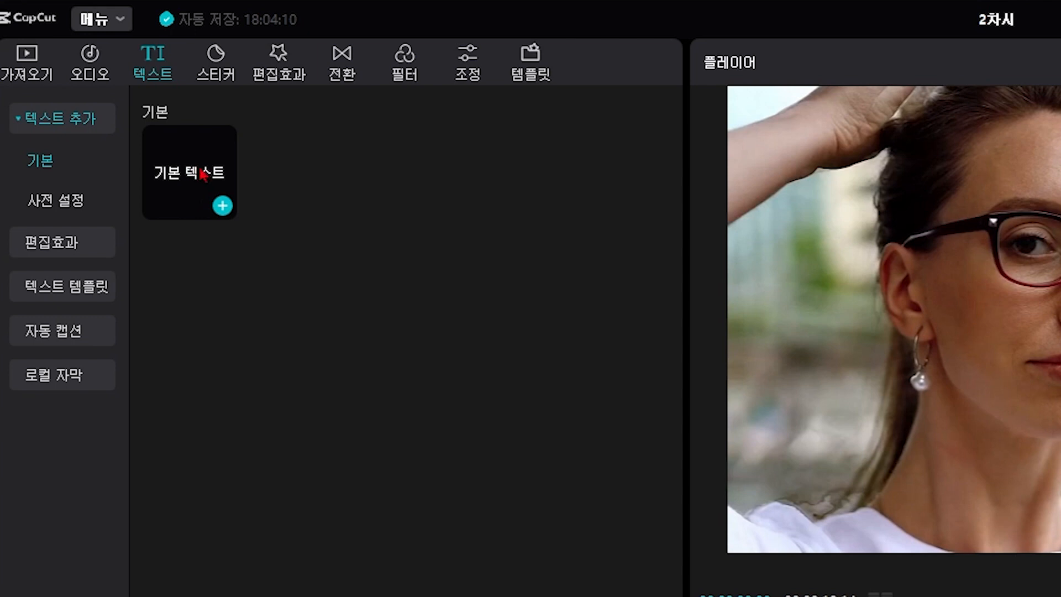
pyautogui.click(223, 207)
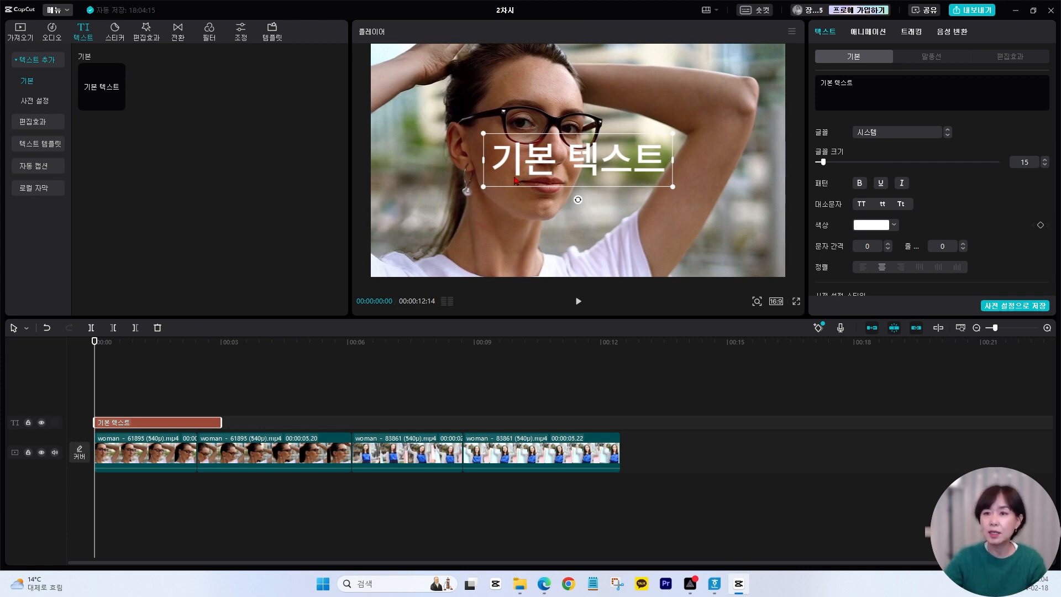
pyautogui.hotkey('ctrl', 'z')
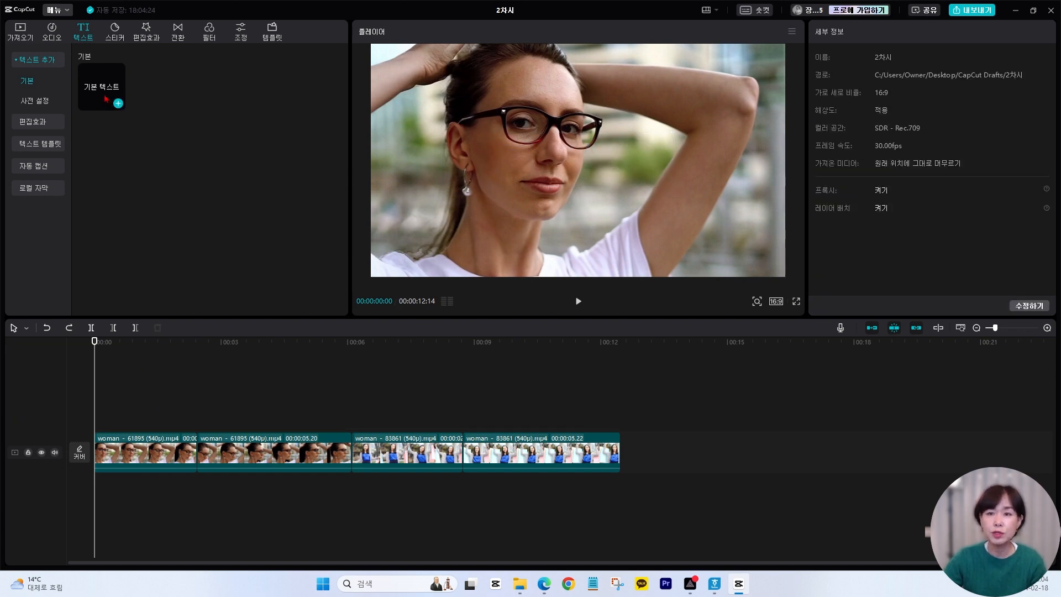
pyautogui.moveTo(105, 98); pyautogui.dragTo(111, 426)
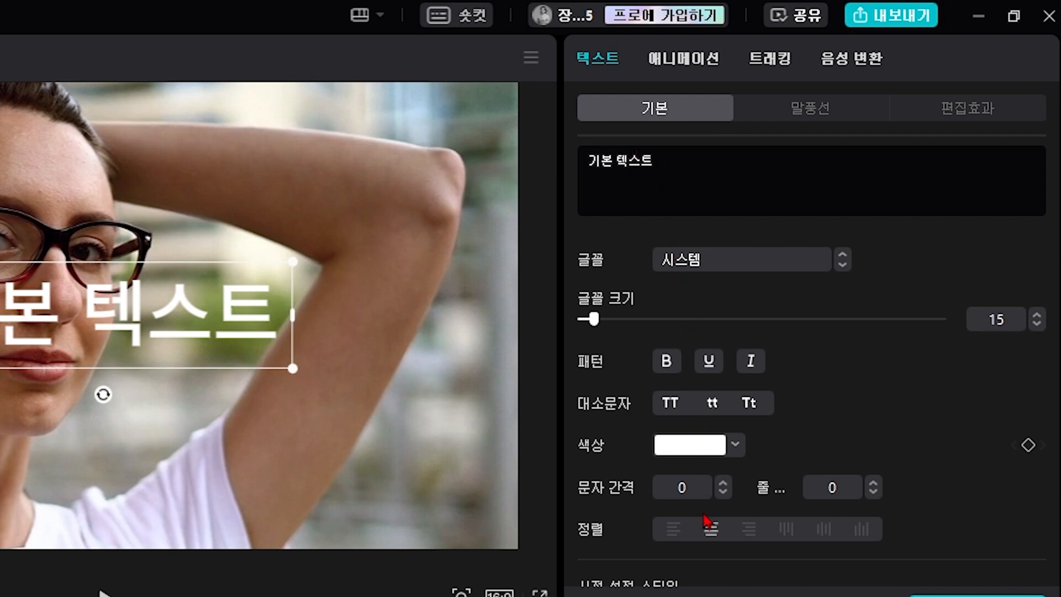
# - Replace the default text with "캡컷 동영상편집" and set its font size to 12
pyautogui.scroll(-5, 758, 551)
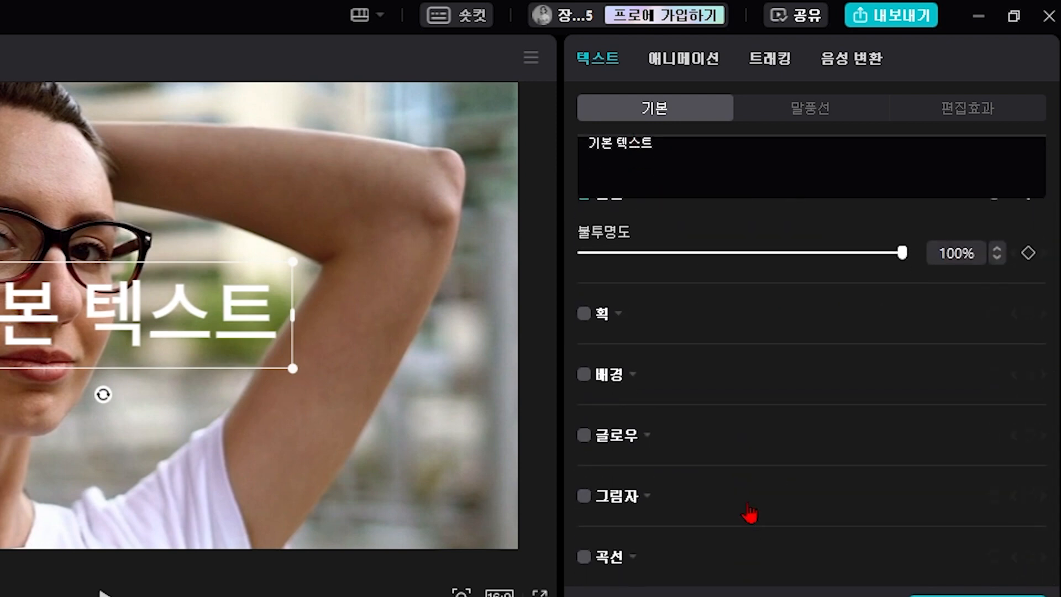
pyautogui.scroll(5, 748, 512)
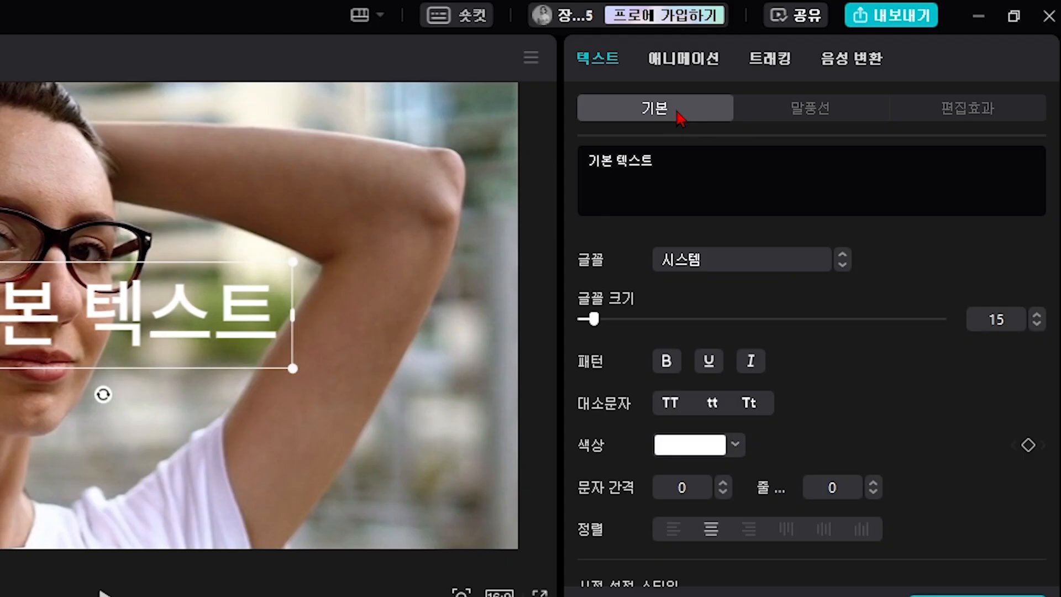
pyautogui.moveTo(680, 157); pyautogui.dragTo(541, 166)
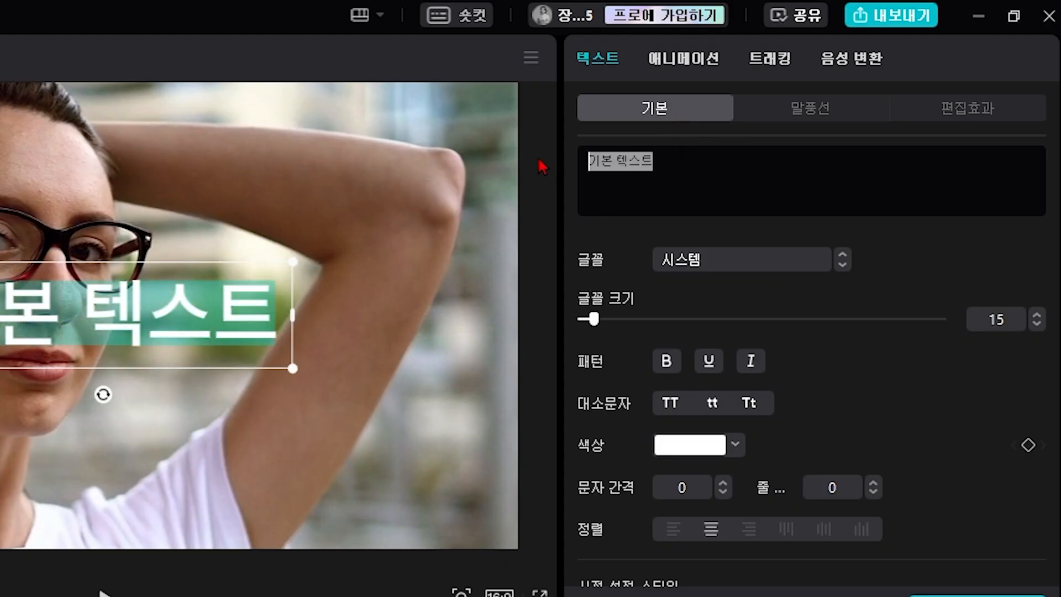
pyautogui.press('BackSpace')
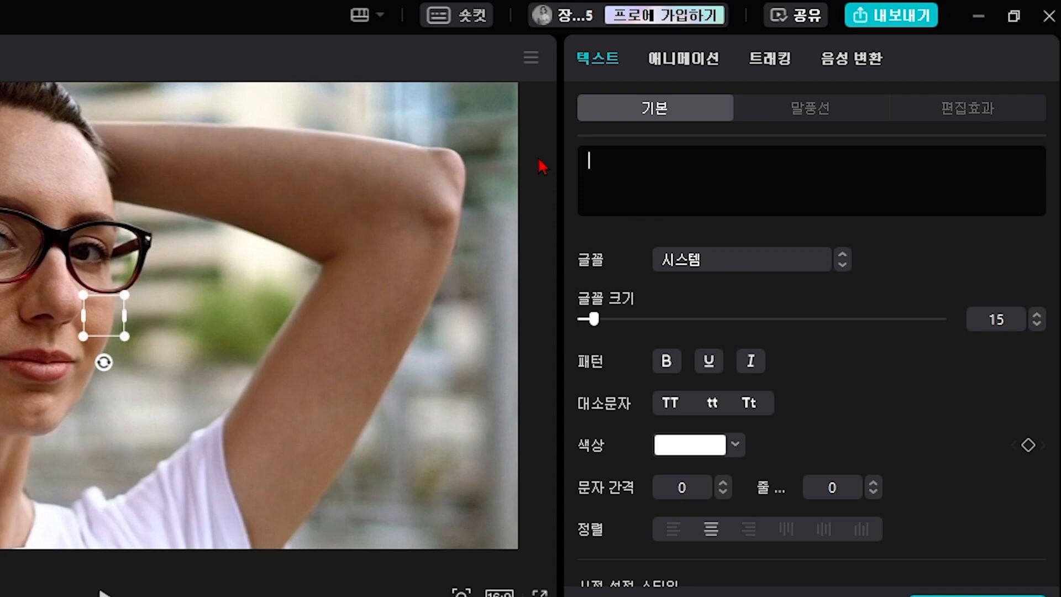
pyautogui.write('캡컷 동영상편집')
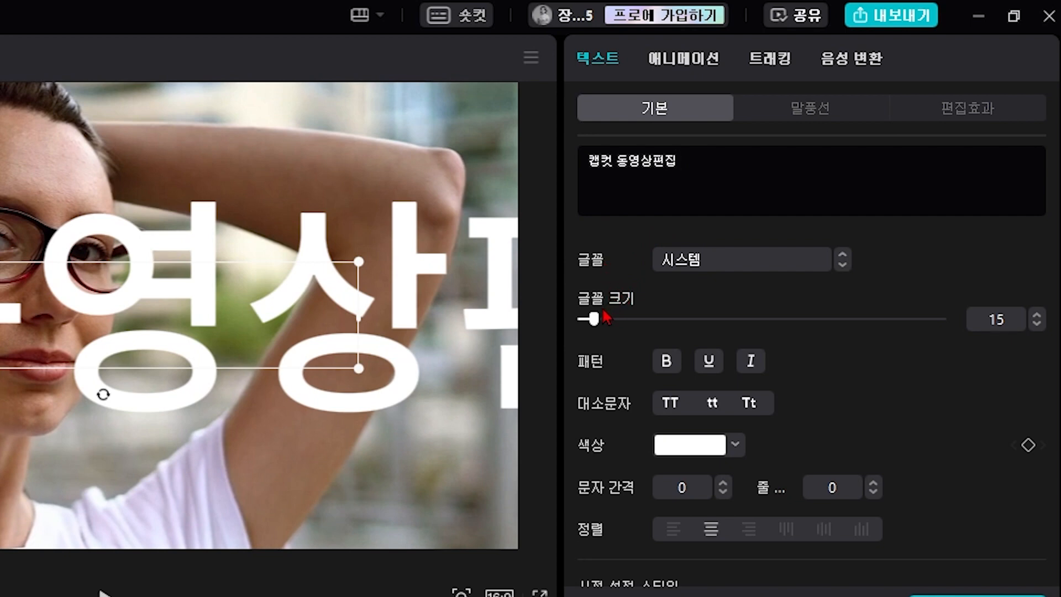
pyautogui.moveTo(597, 322); pyautogui.dragTo(591, 321)
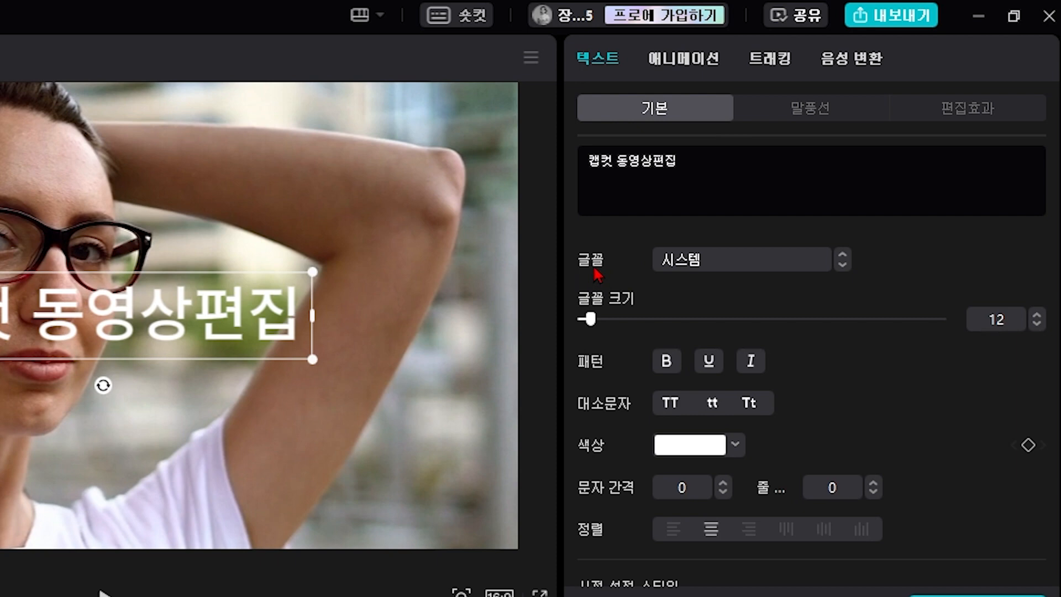
# - Browse the title's available fonts, filtering them to commercial ones (상업적) and back to all (모두)
pyautogui.click(786, 268)
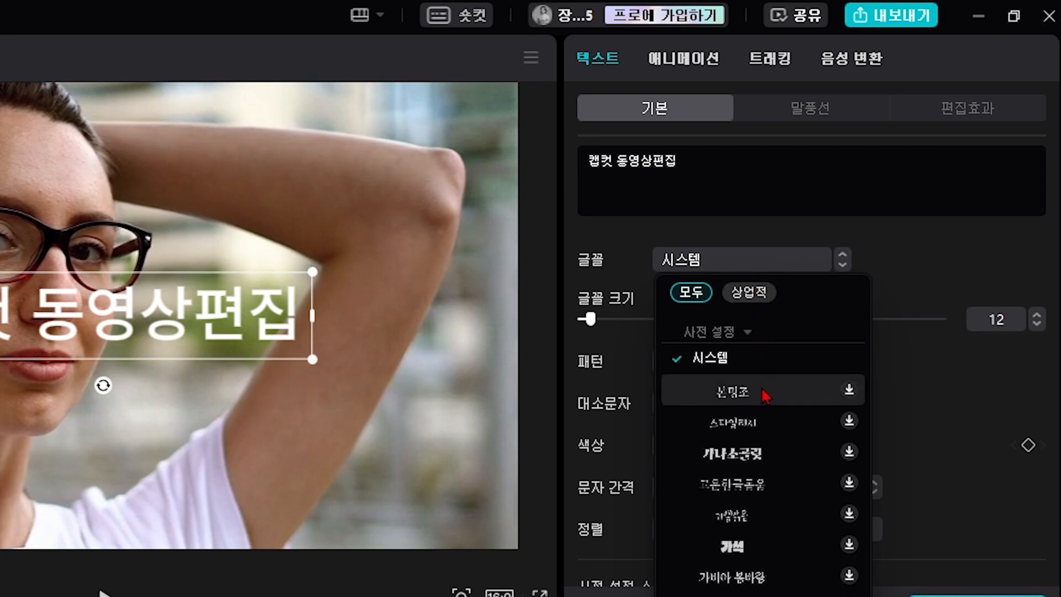
pyautogui.scroll(-10, 754, 475)
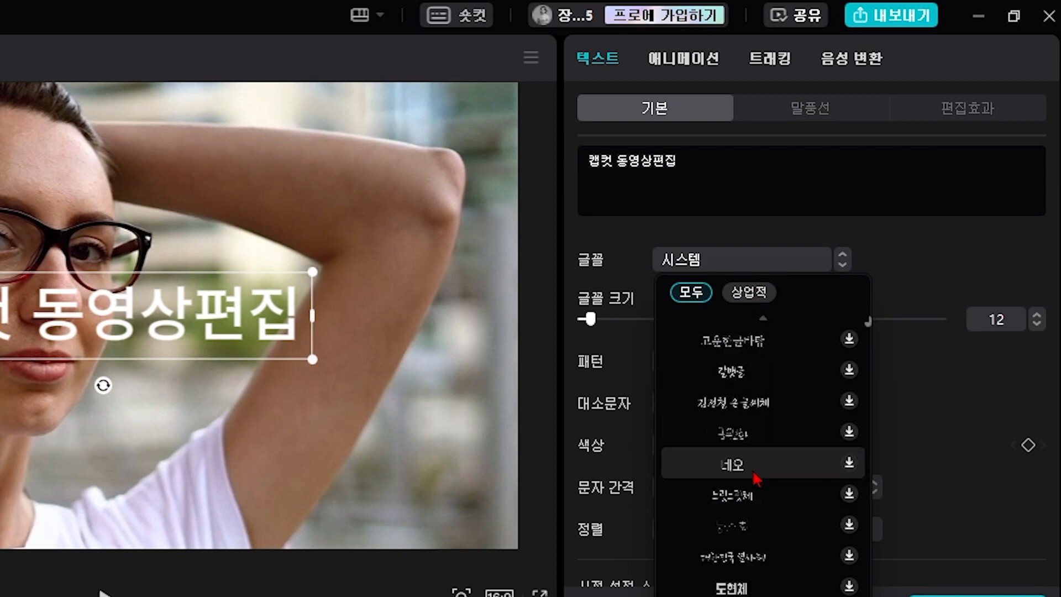
pyautogui.scroll(10, 754, 475)
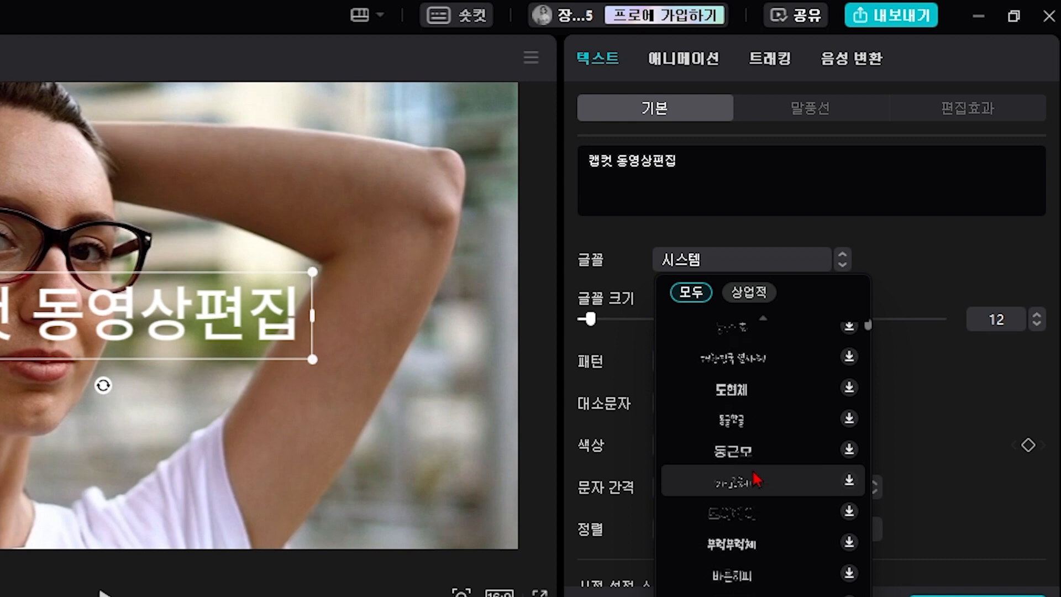
pyautogui.click(765, 298)
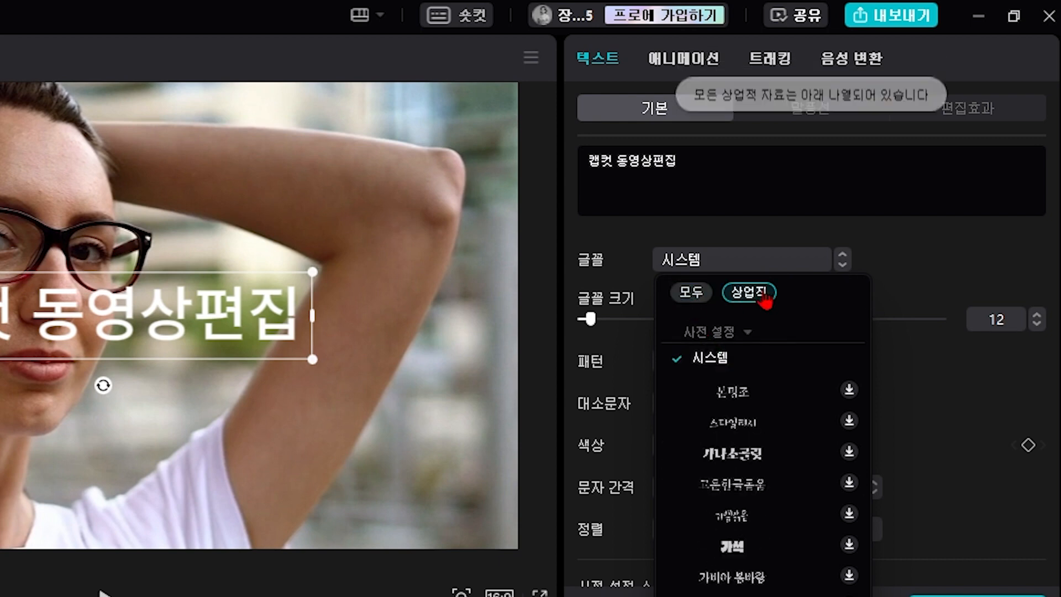
pyautogui.click(693, 294)
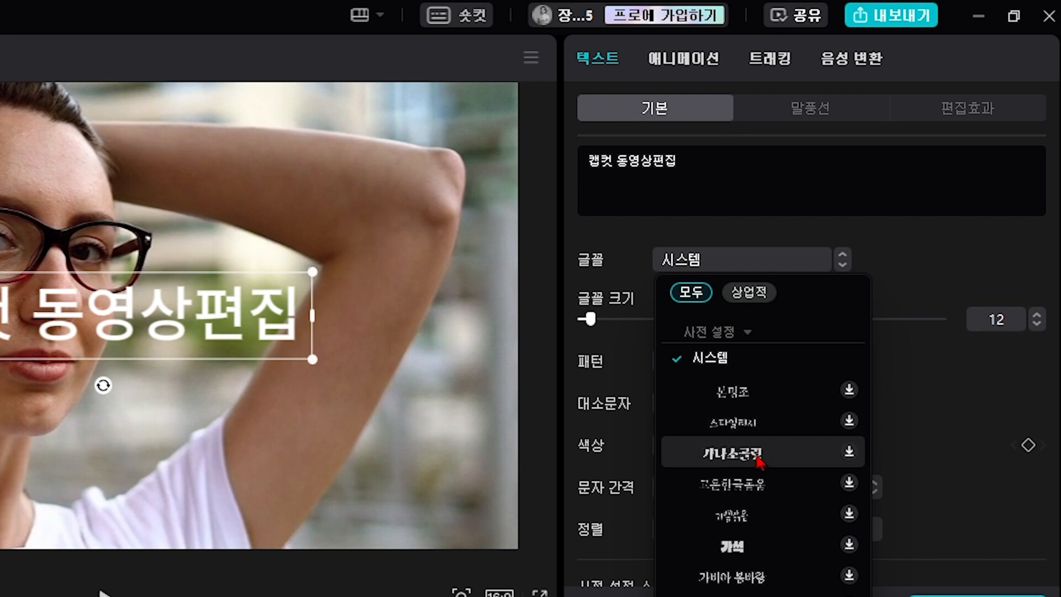
# - Try the fonts 가석, 가비아 봄바람, 가나초콜릿 and 스타일리시 on the title text
pyautogui.click(743, 548)
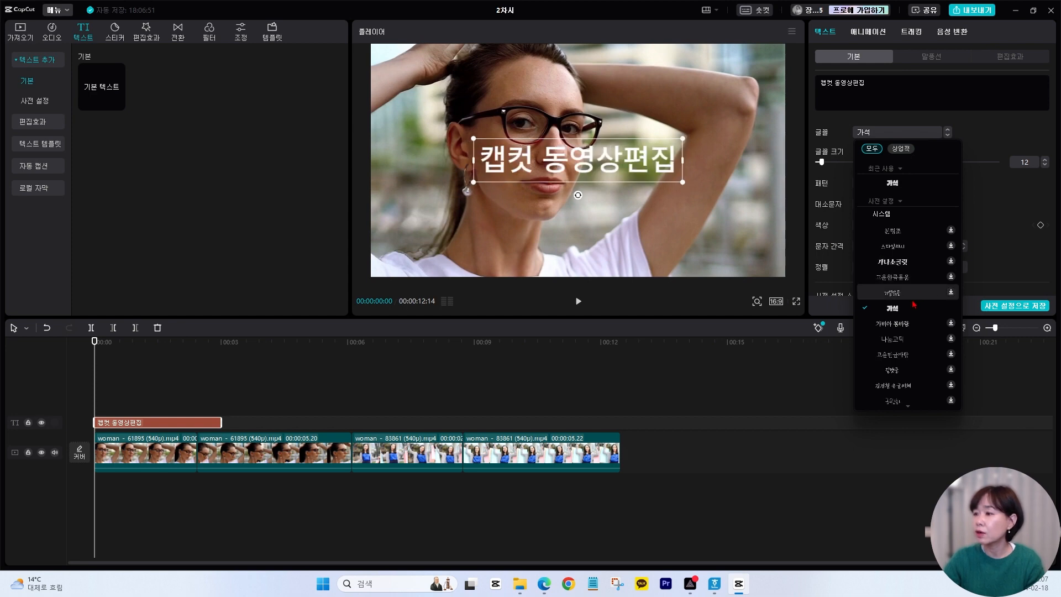
pyautogui.click(895, 324)
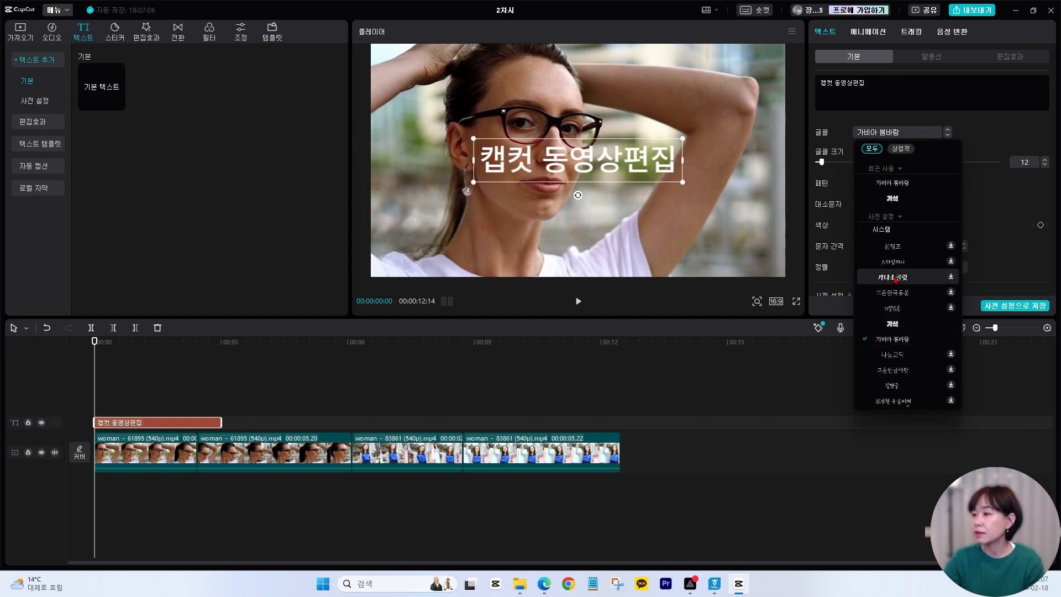
pyautogui.click(896, 278)
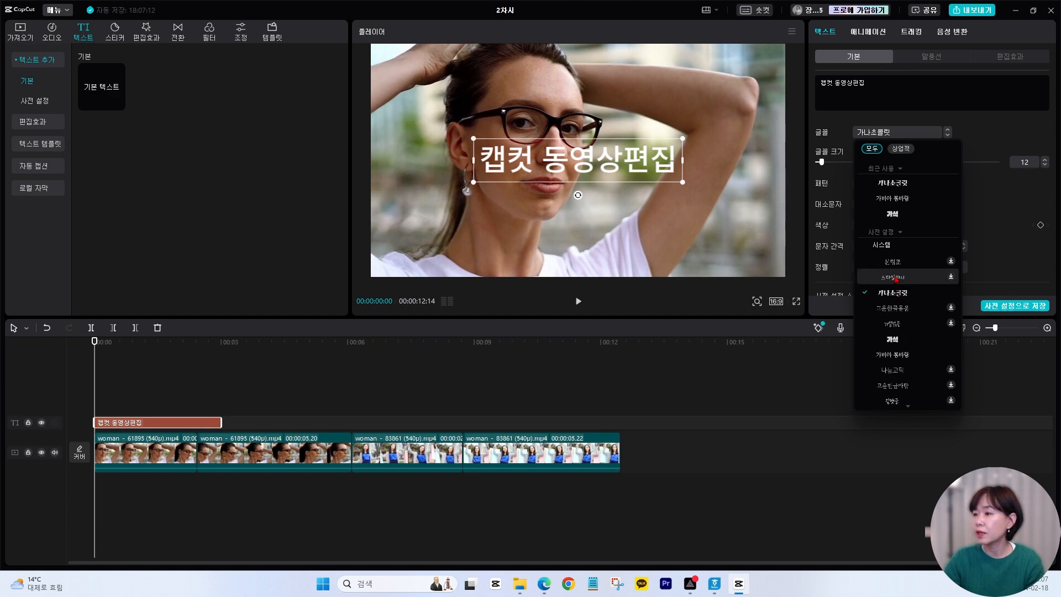
pyautogui.click(896, 277)
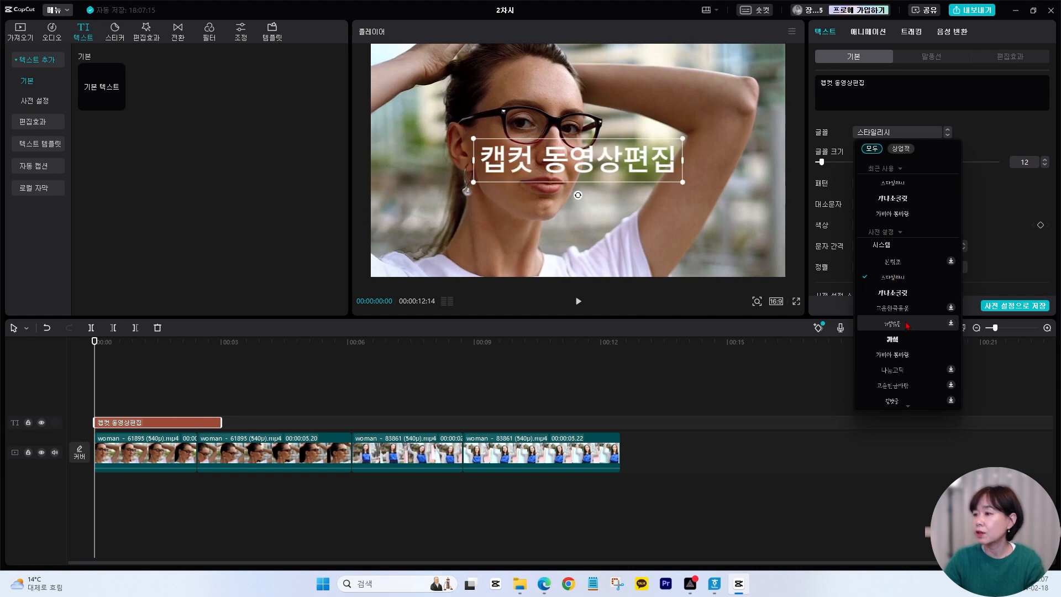
# - Set the title's font to 무럭무럭체 and its font size to 14
pyautogui.scroll(-5, 900, 331)
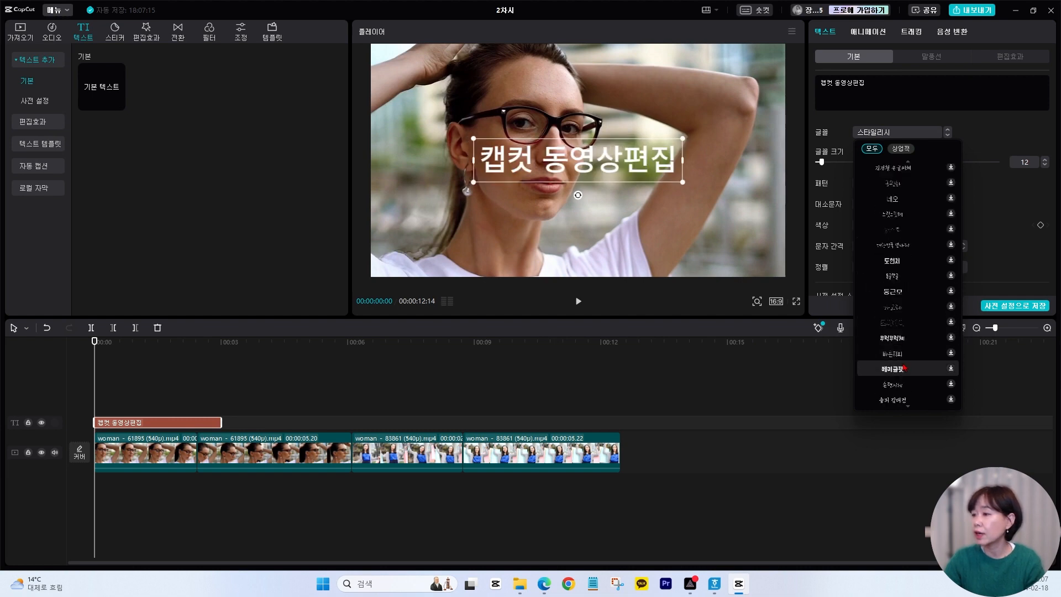
pyautogui.click(897, 342)
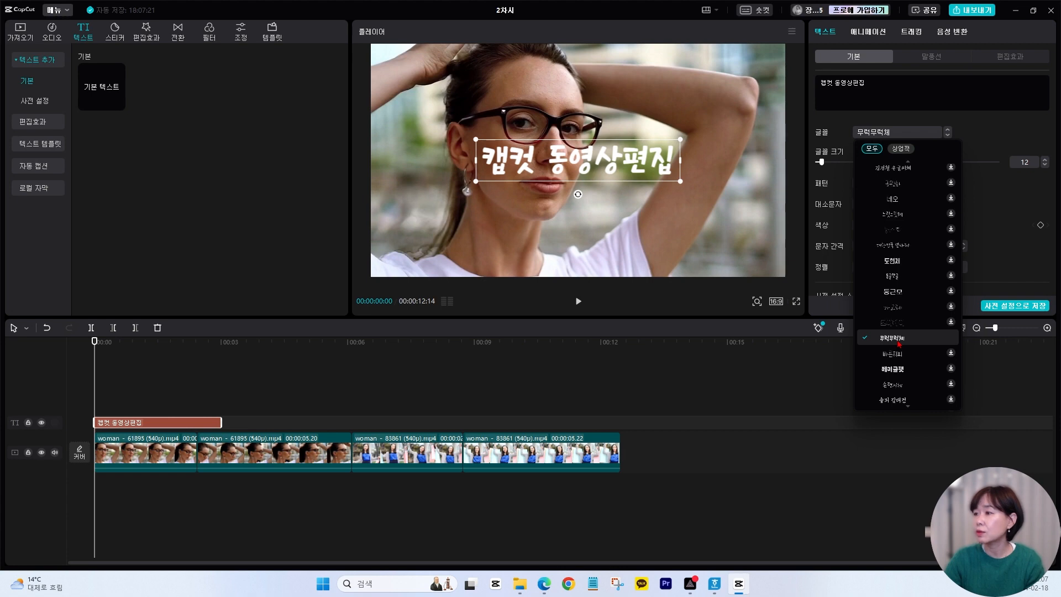
pyautogui.click(898, 343)
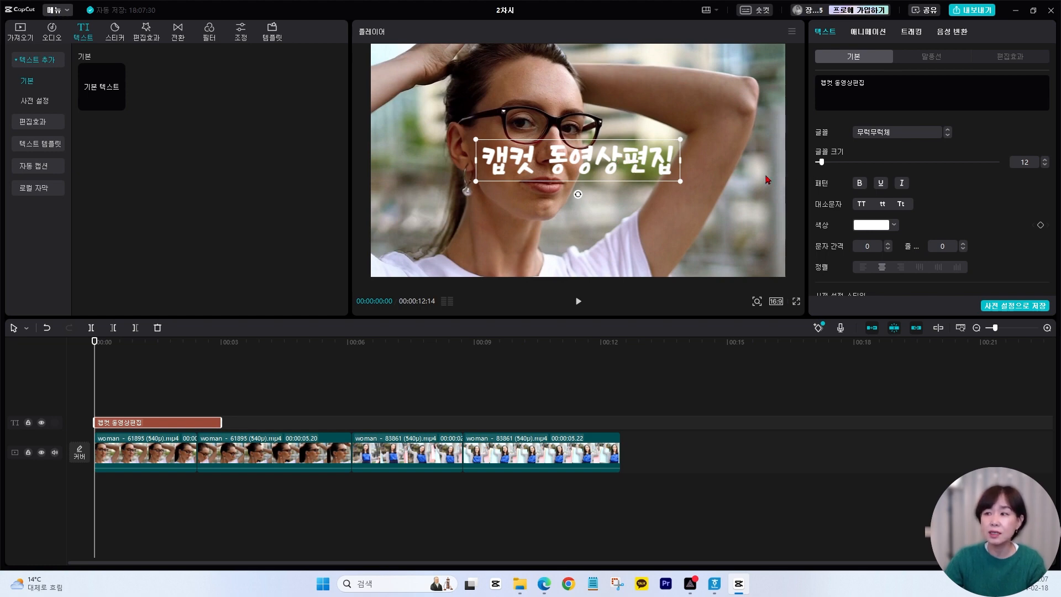
pyautogui.moveTo(821, 162); pyautogui.dragTo(824, 163)
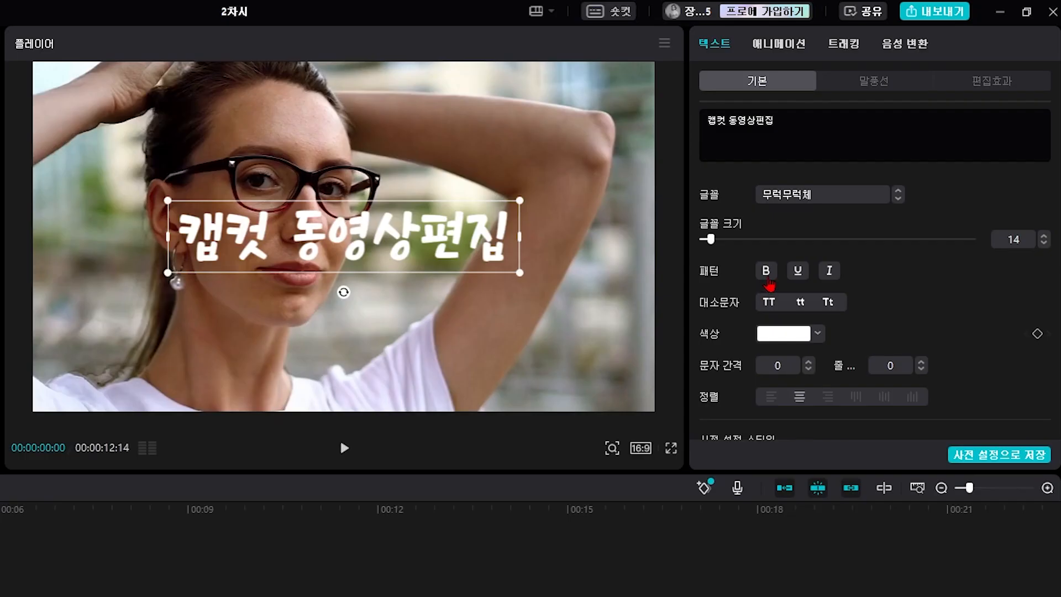
# - Try bold, underline and italic on the title text and remove all three styles again
pyautogui.click(768, 279)
pyautogui.click(796, 276)
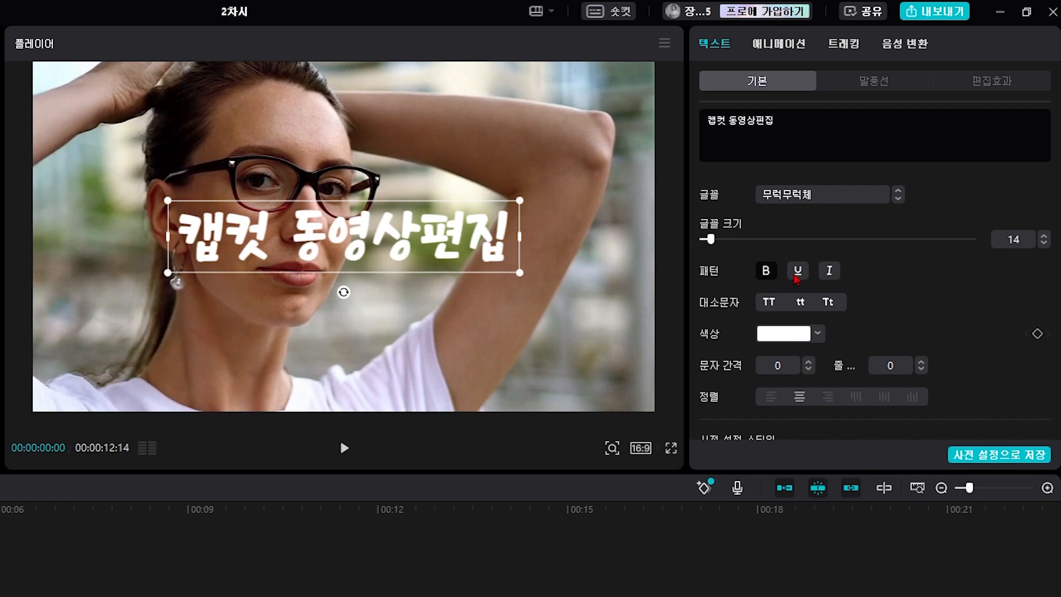
pyautogui.click(829, 276)
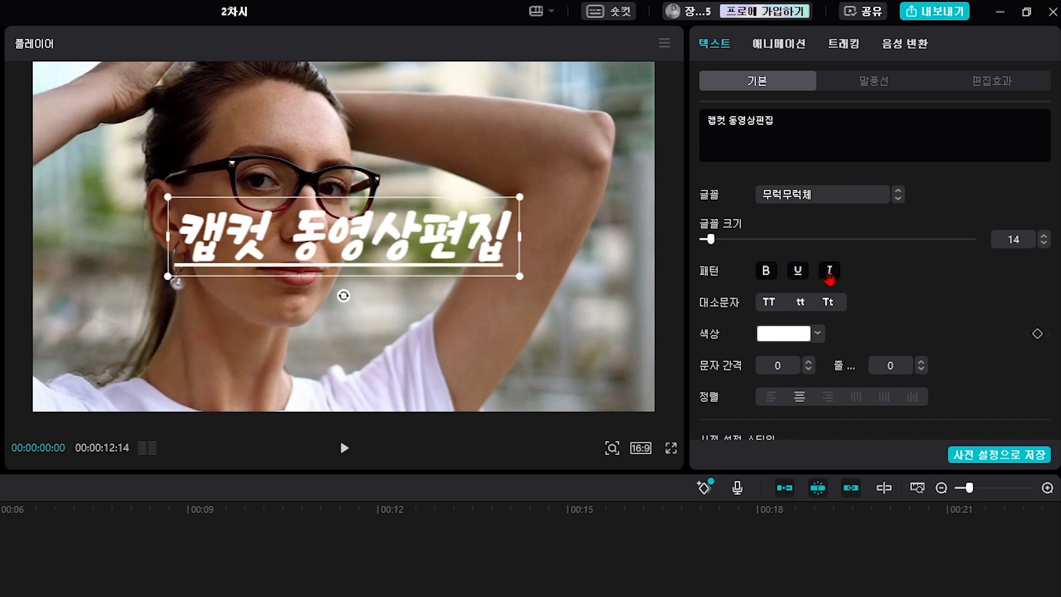
pyautogui.click(766, 272)
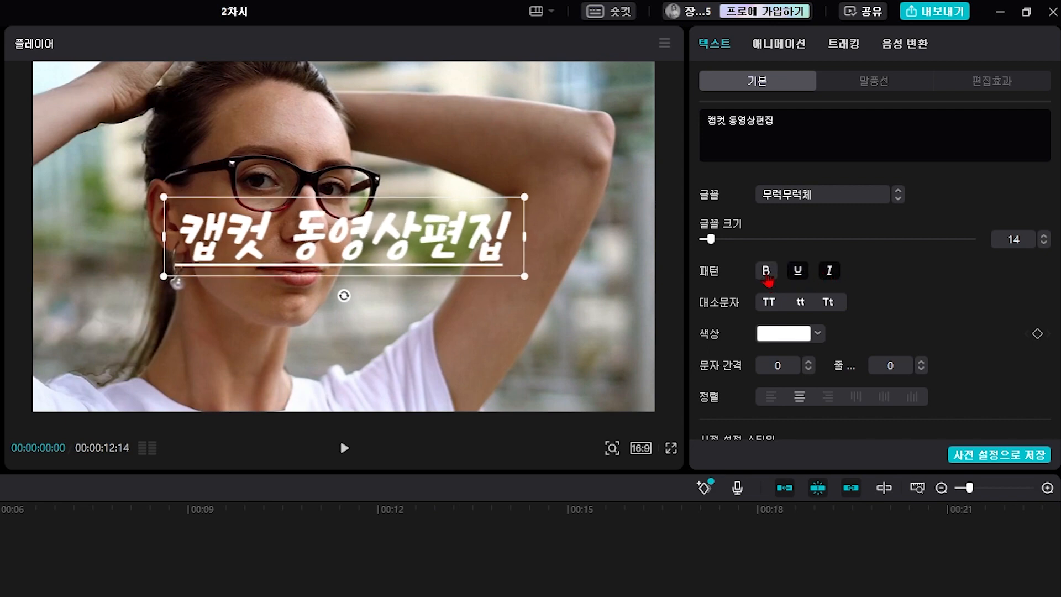
pyautogui.click(768, 276)
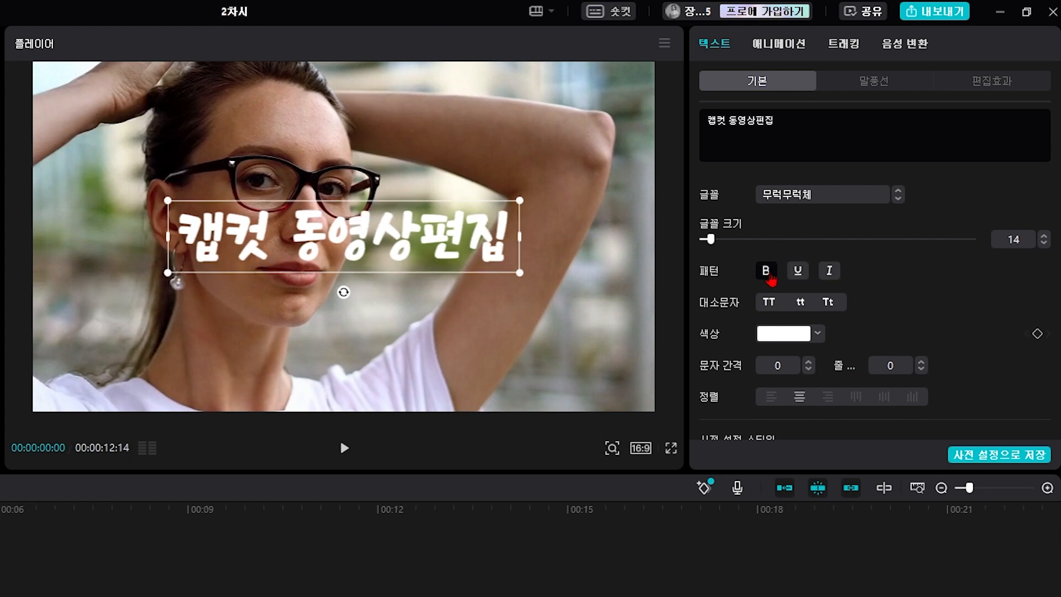
pyautogui.click(768, 274)
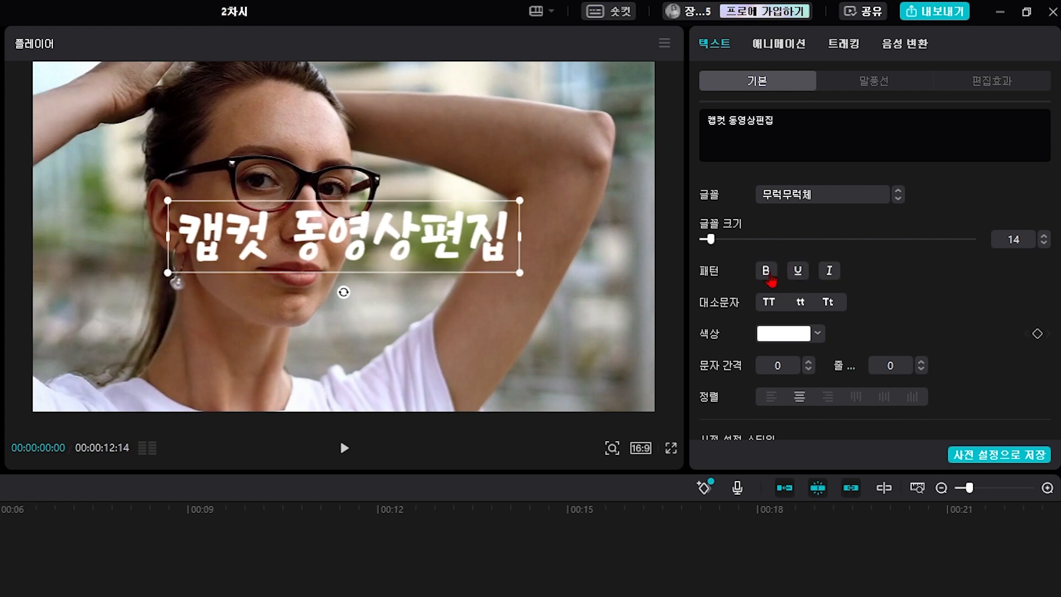
# - Try the title colours 5A851D and 00FF4B, and a colour sampled with the eyedropper from the woman's glasses in the preview
pyautogui.scroll(-2, 859, 298)
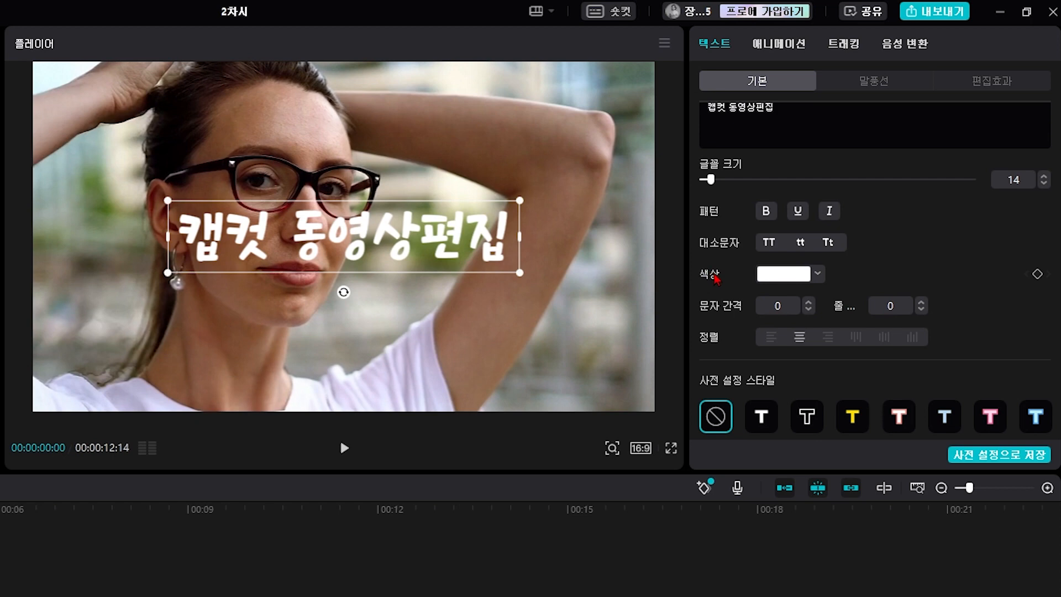
pyautogui.click(801, 280)
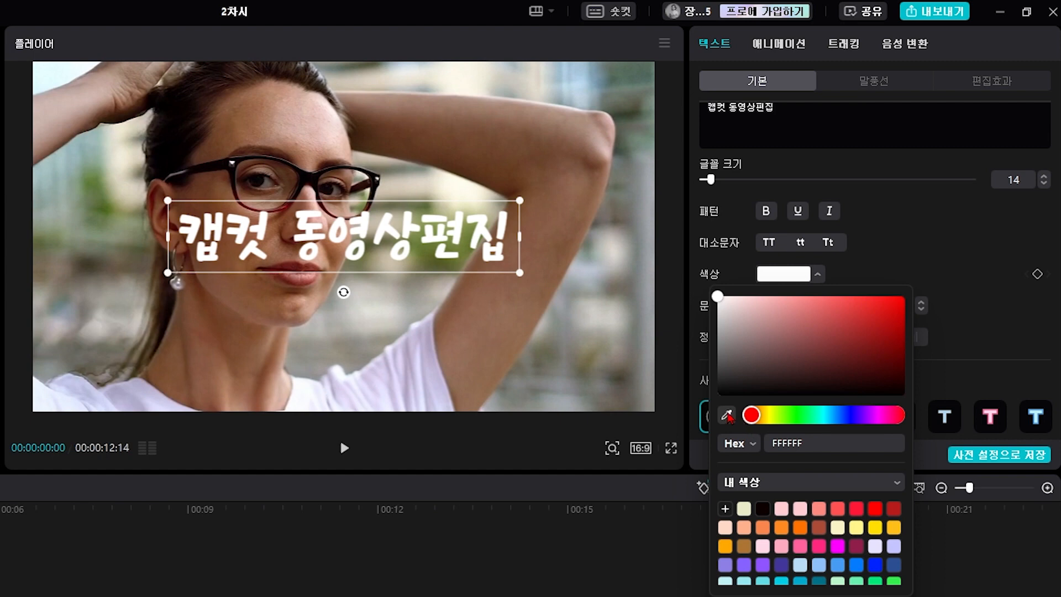
pyautogui.scroll(-3, 818, 531)
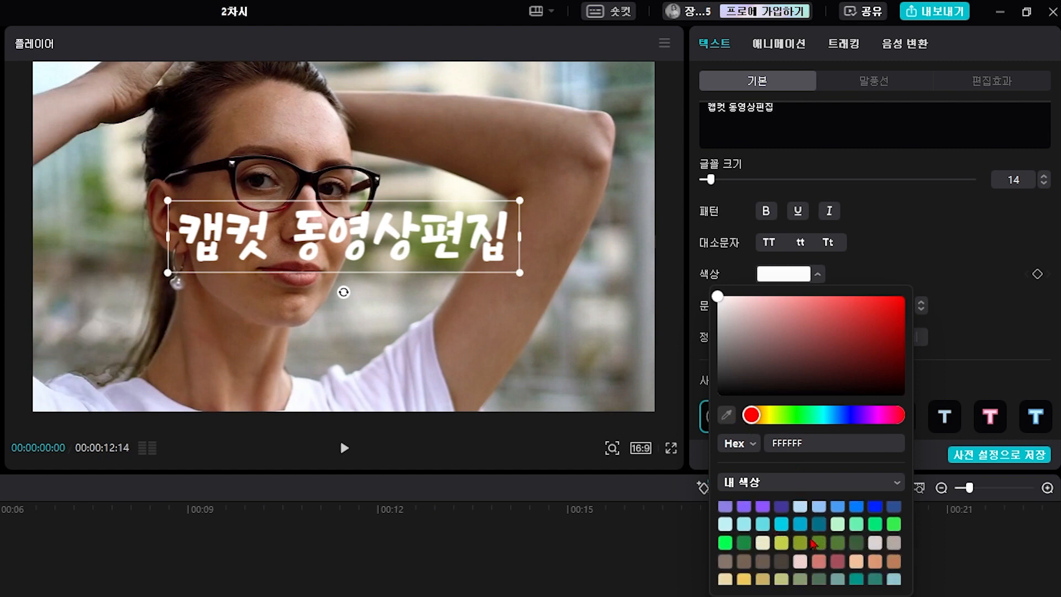
pyautogui.click(819, 546)
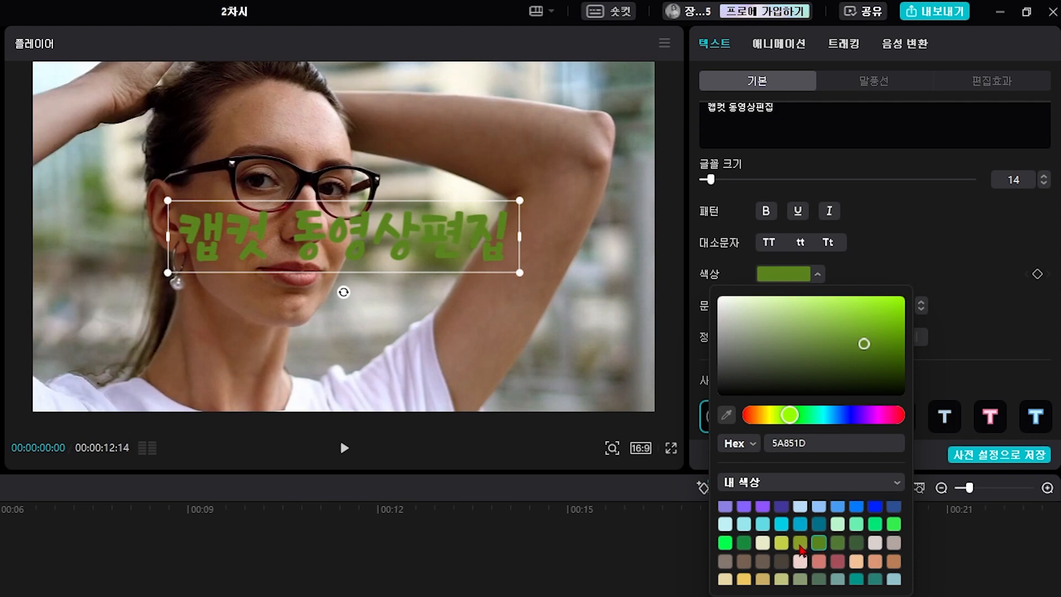
pyautogui.click(726, 543)
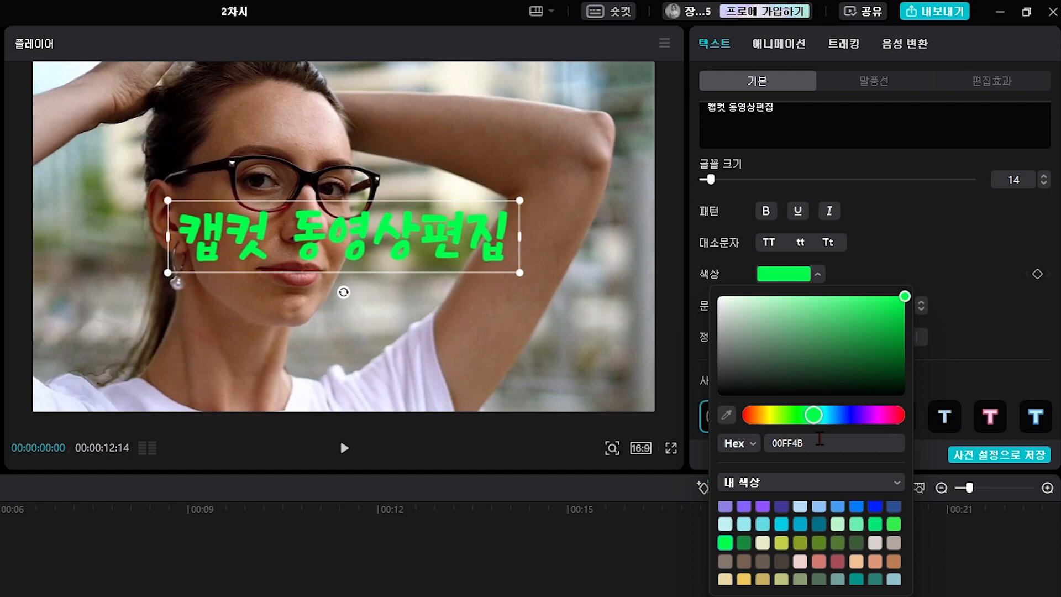
pyautogui.click(725, 415)
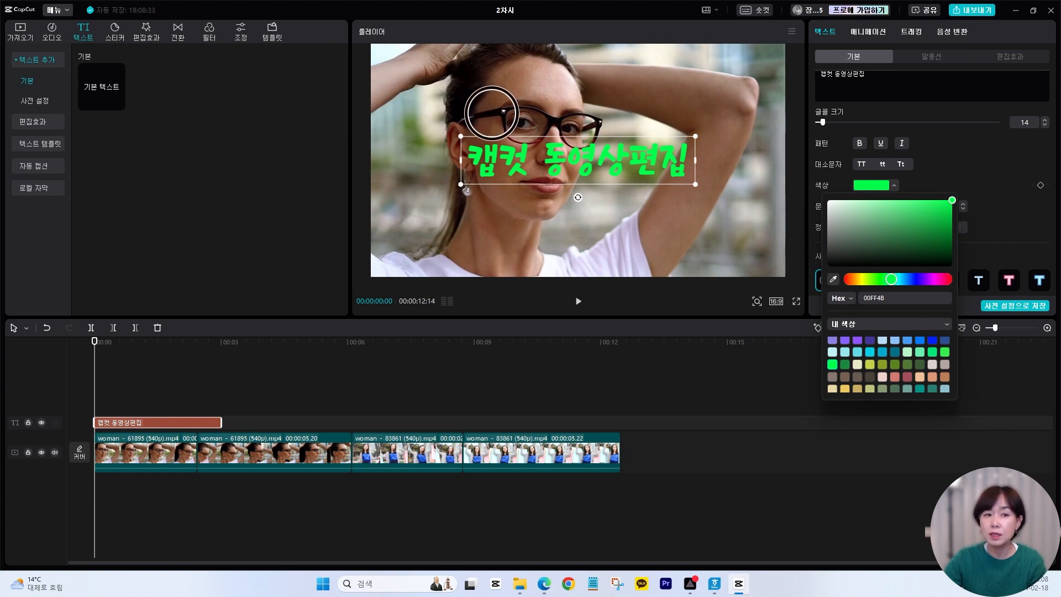
pyautogui.click(490, 112)
# - Set the title's text colour to the orange-yellow swatch FFBF17
pyautogui.scroll(-1, 904, 359)
pyautogui.scroll(2, 904, 360)
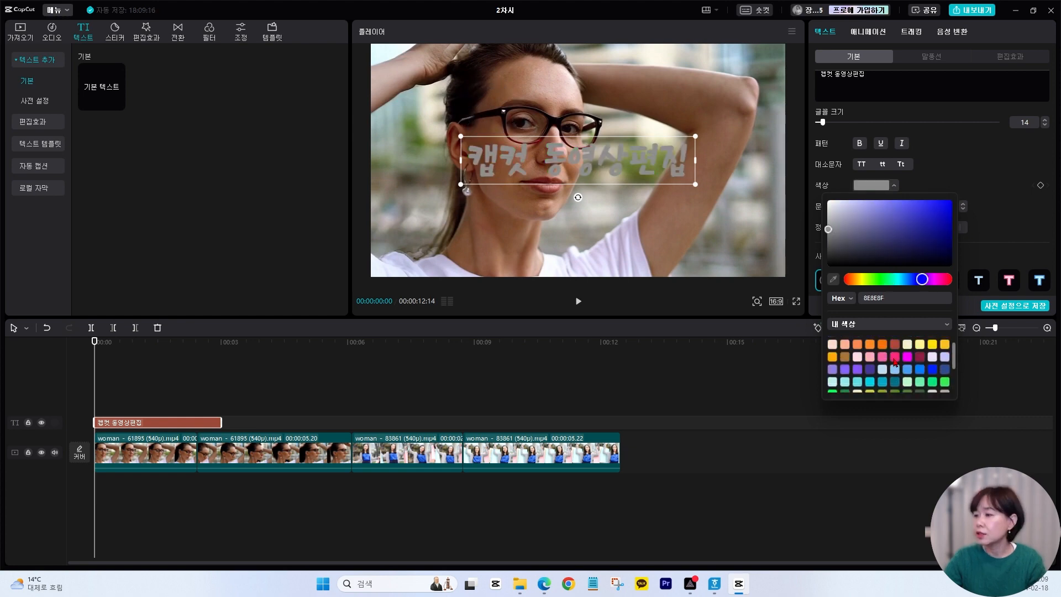
pyautogui.click(944, 355)
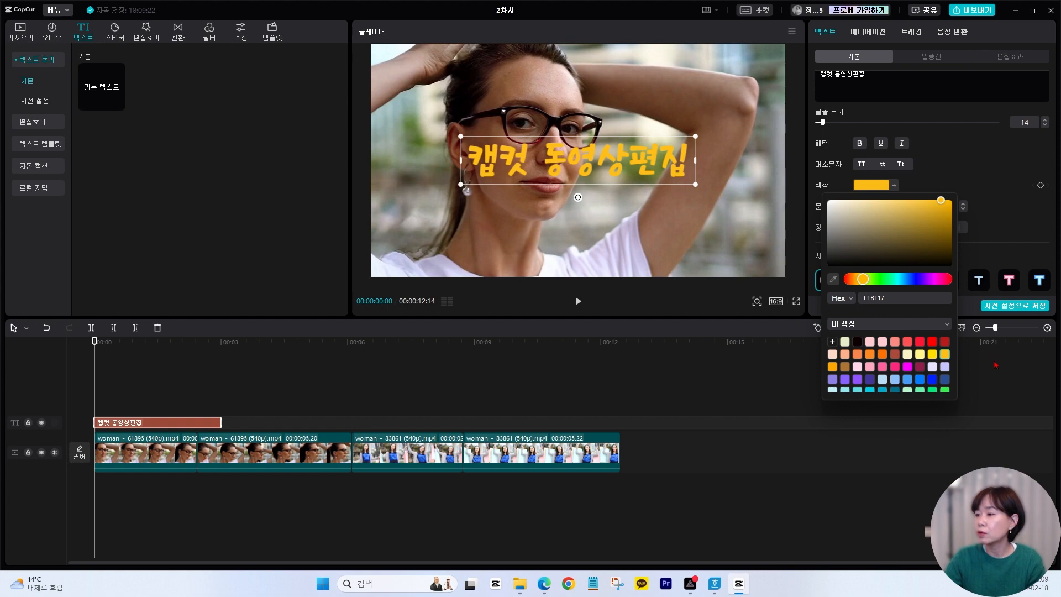
pyautogui.click(1013, 244)
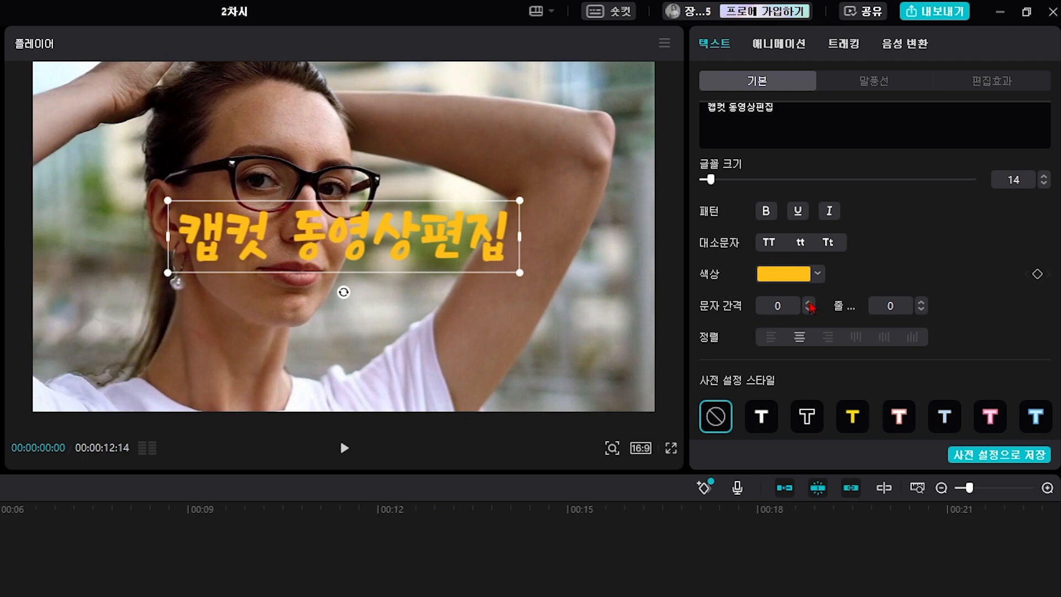
# - Try widening the title's letter spacing to 3 and tightening it to -2
pyautogui.click(809, 303)
pyautogui.click(808, 302)
pyautogui.click(809, 302)
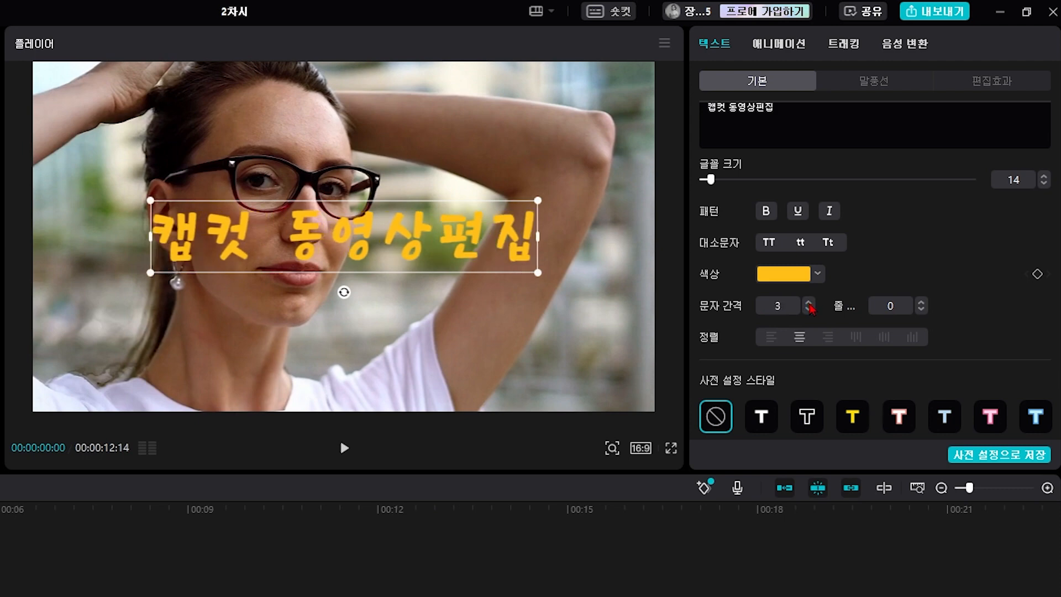
pyautogui.click(809, 310)
pyautogui.click(810, 310)
pyautogui.click(809, 311)
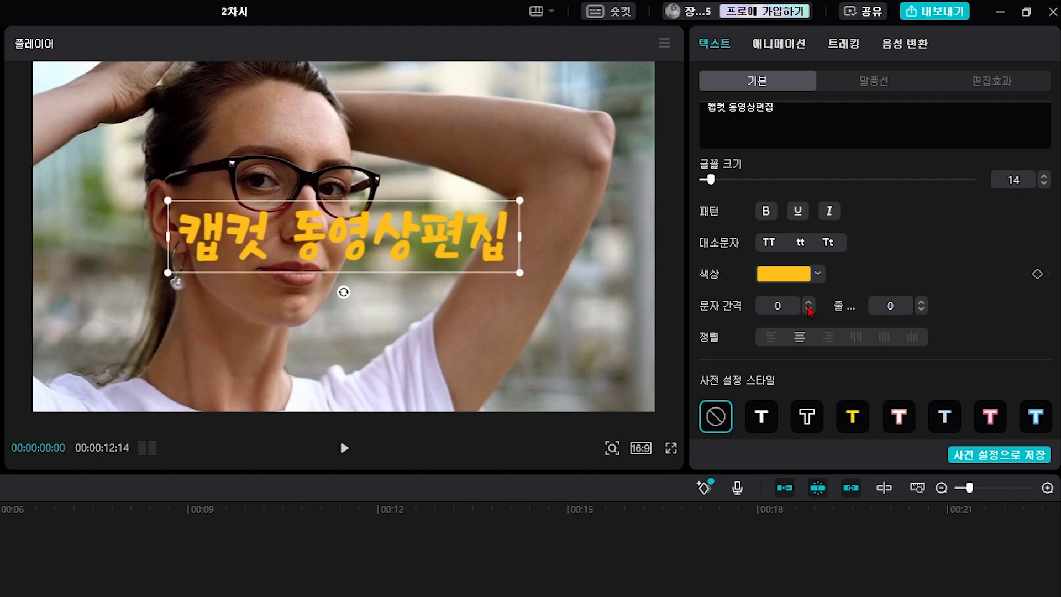
pyautogui.click(808, 304)
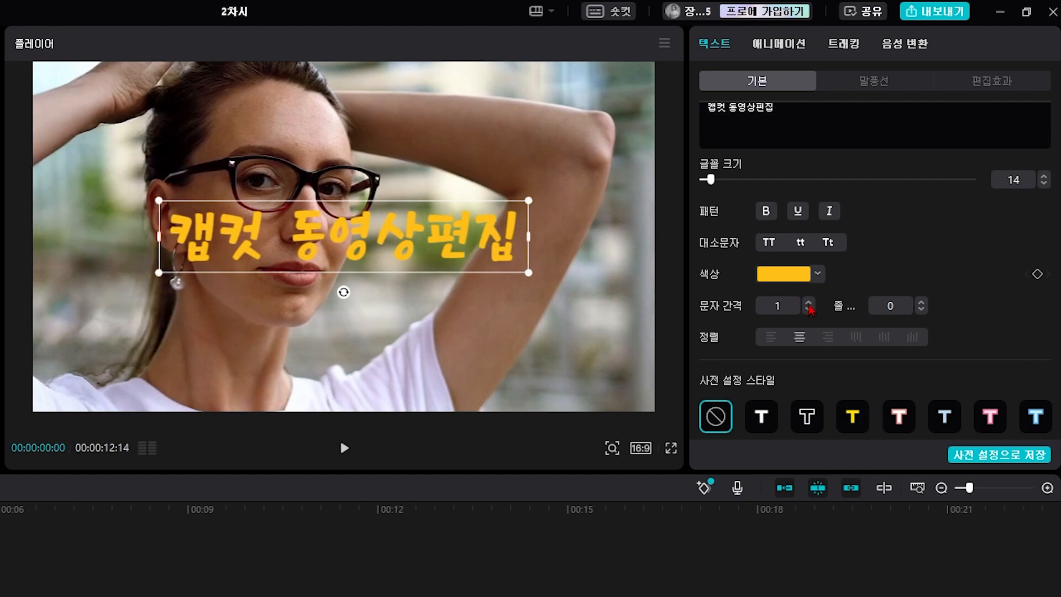
pyautogui.click(809, 304)
pyautogui.click(809, 311)
pyautogui.click(809, 311)
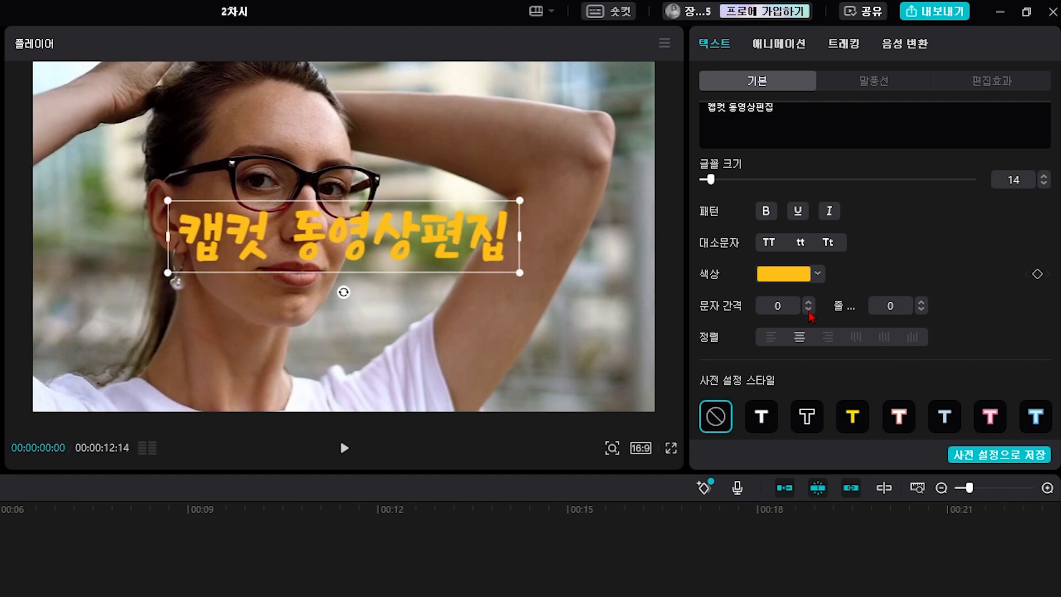
pyautogui.click(809, 311)
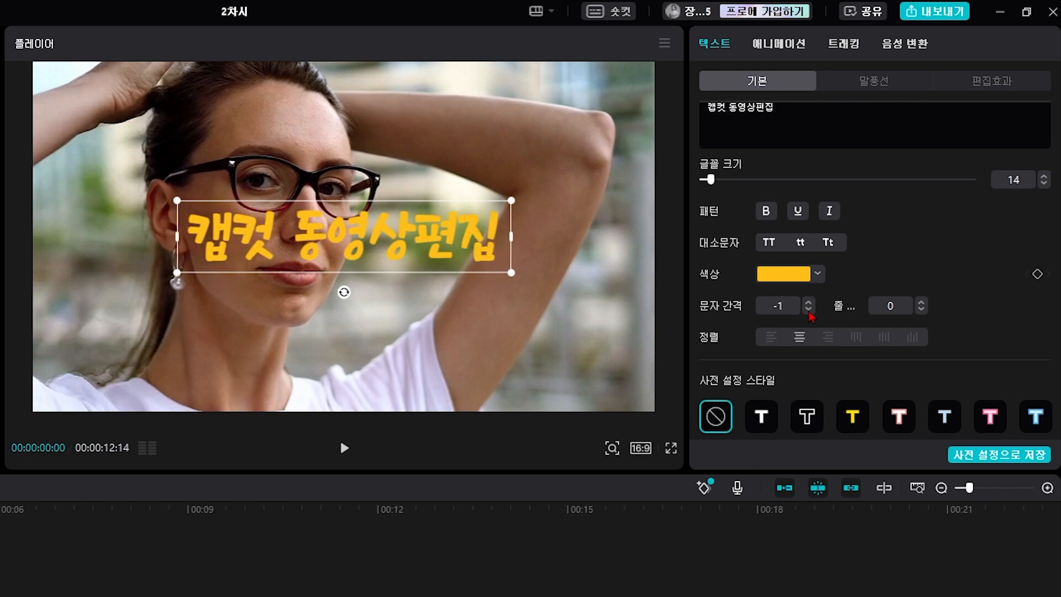
pyautogui.click(809, 310)
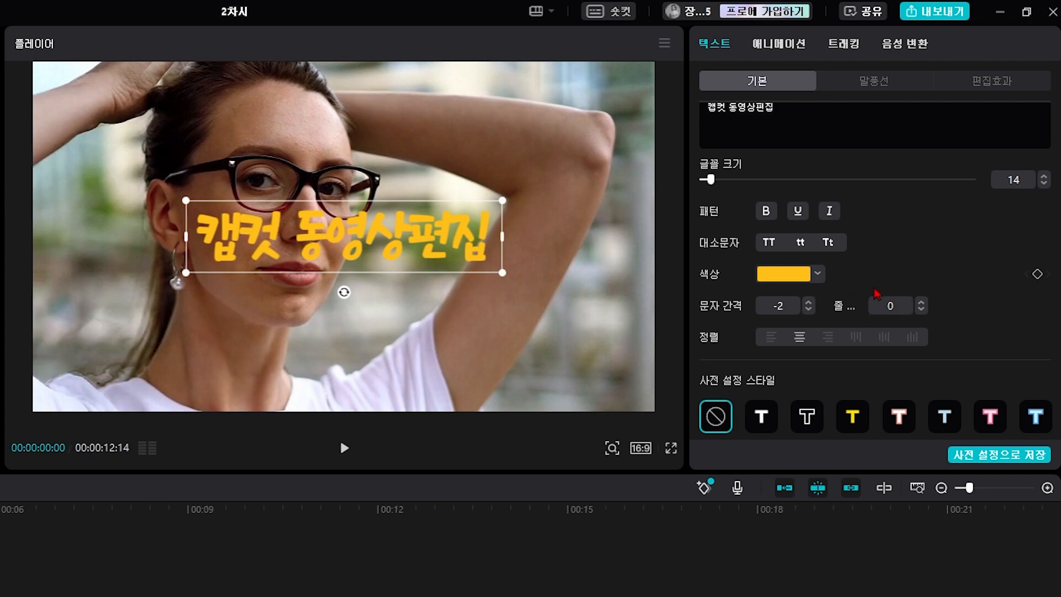
# - Try a stroke around the title text in colour 177E9E with thickness 57
pyautogui.scroll(-8, 808, 265)
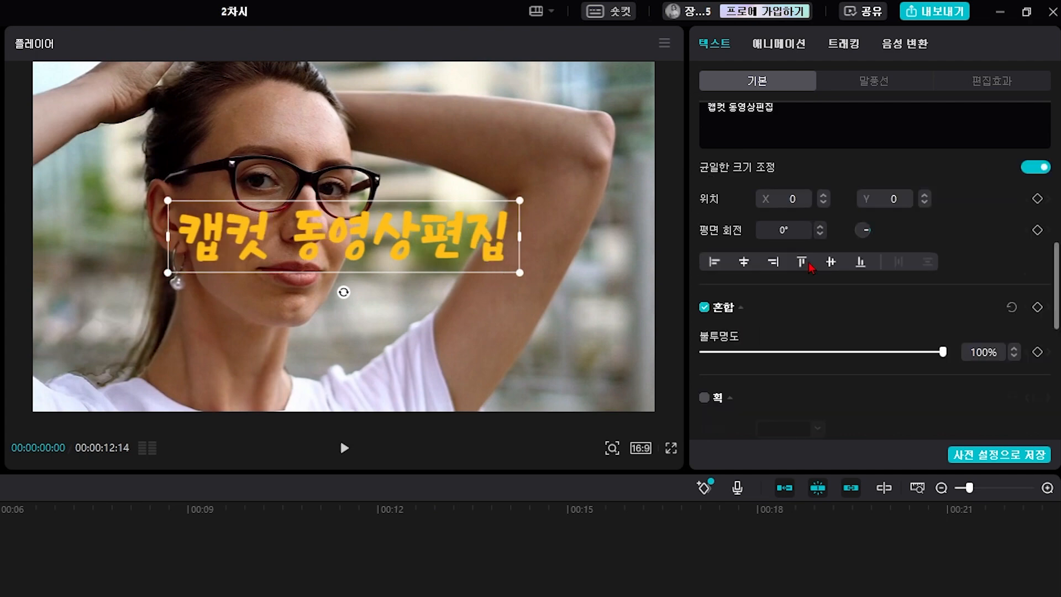
pyautogui.scroll(-2, 808, 262)
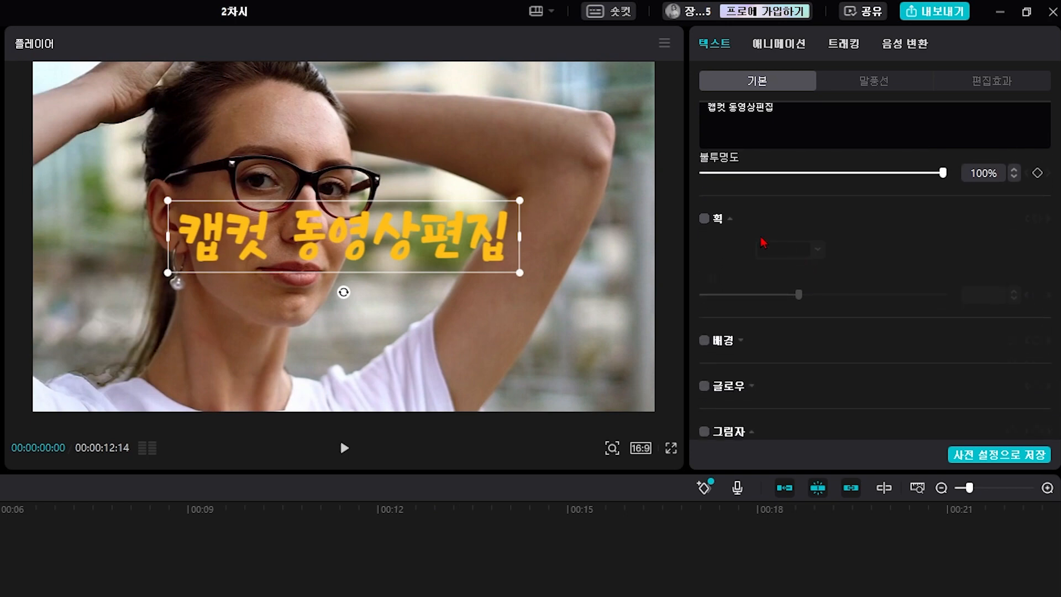
pyautogui.click(704, 220)
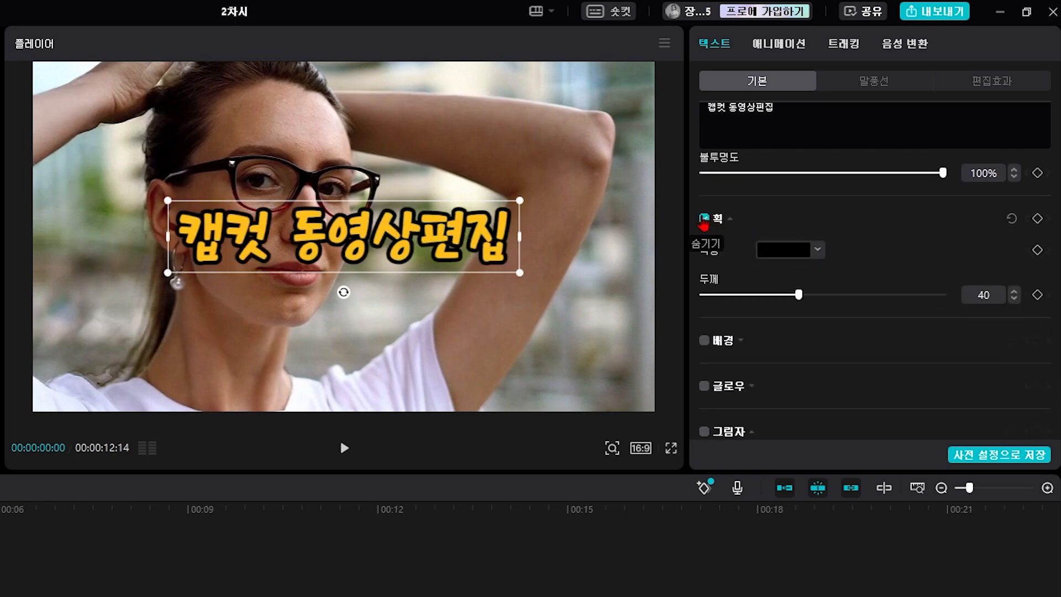
pyautogui.scroll(-2, 703, 227)
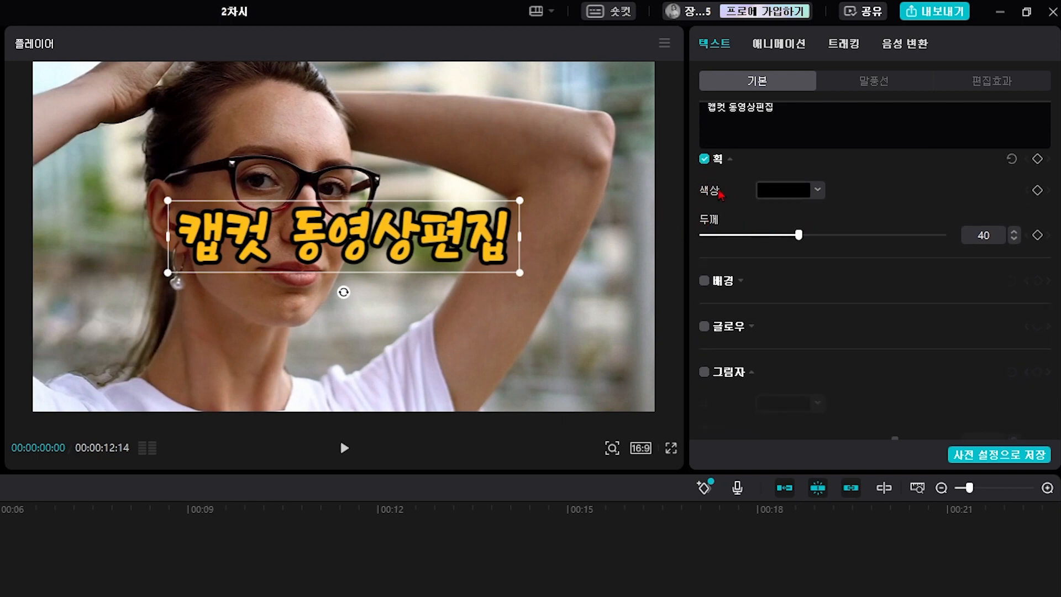
pyautogui.click(787, 191)
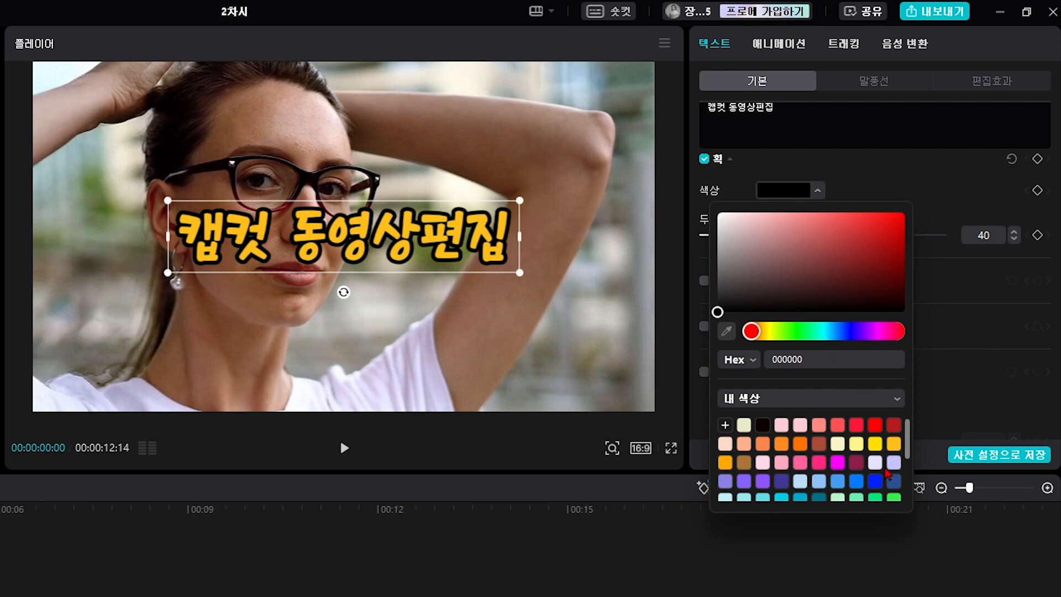
pyautogui.scroll(-2, 832, 475)
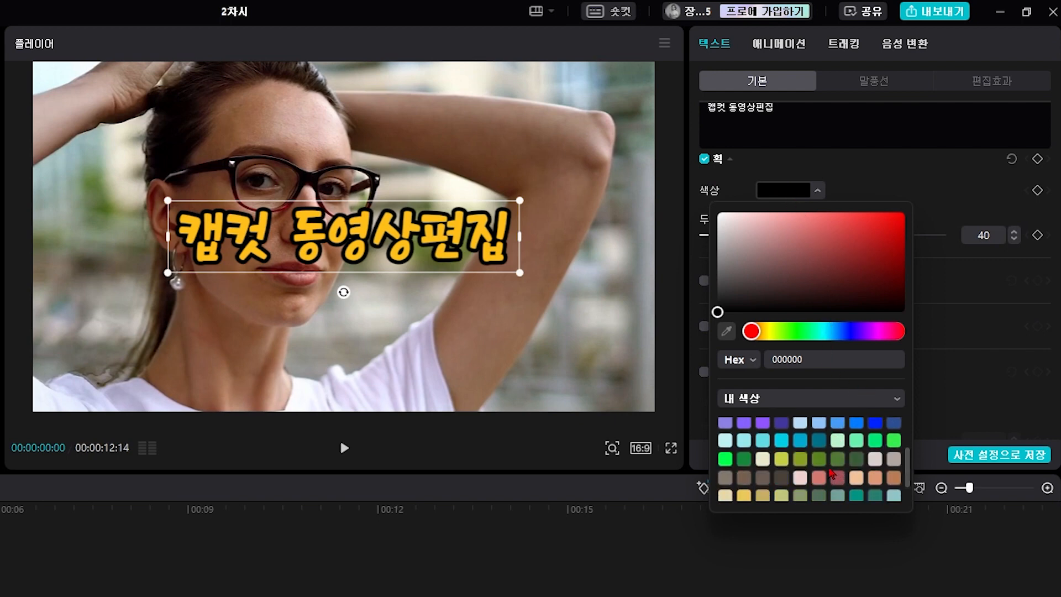
pyautogui.scroll(-1, 832, 472)
pyautogui.click(744, 490)
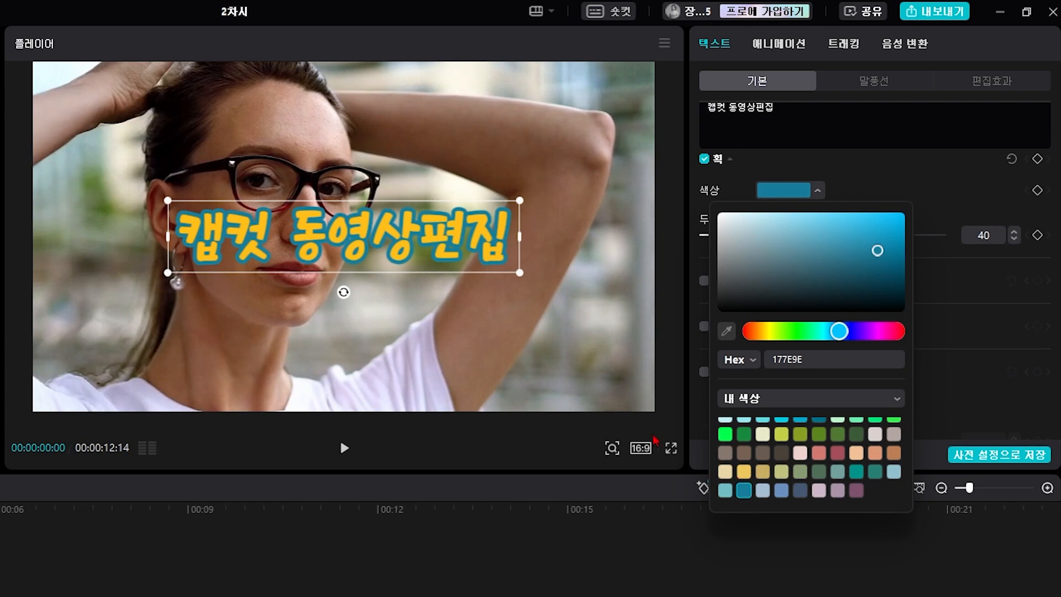
pyautogui.click(975, 355)
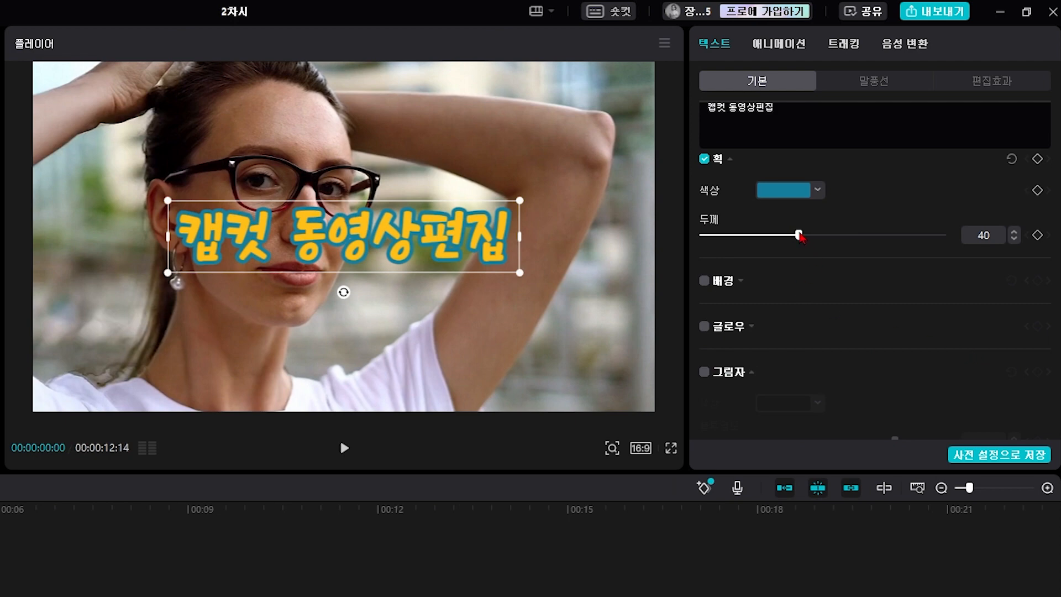
pyautogui.moveTo(800, 236)
pyautogui.mouseDown()
pyautogui.moveTo(851, 238)
pyautogui.moveTo(802, 237)
pyautogui.moveTo(840, 239)
pyautogui.mouseUp()
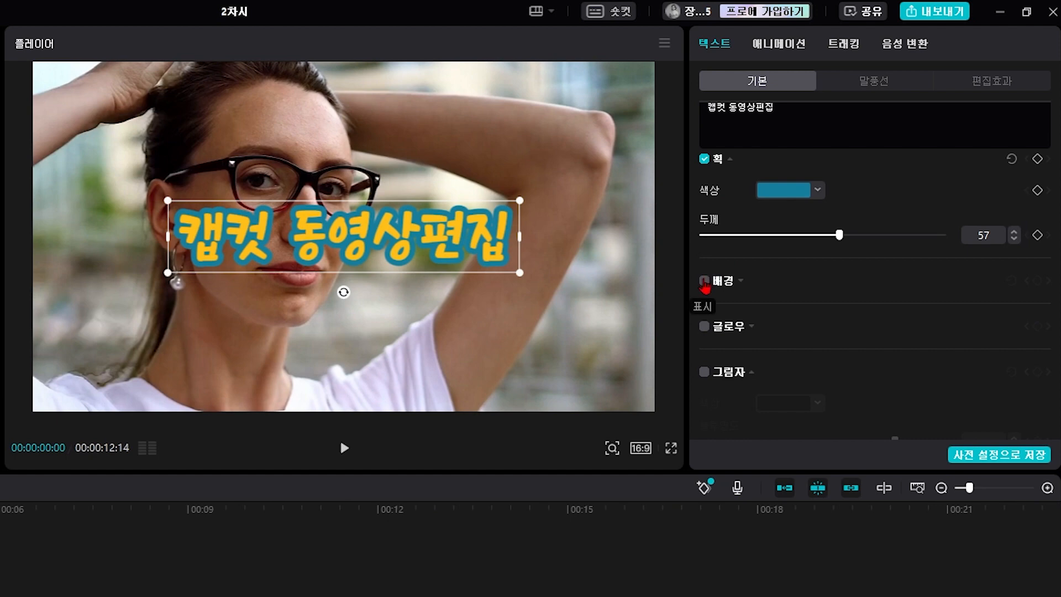
# - Try a bright green glow on the title using the second glow style, with intensity 57 and range 67
pyautogui.scroll(-2, 704, 283)
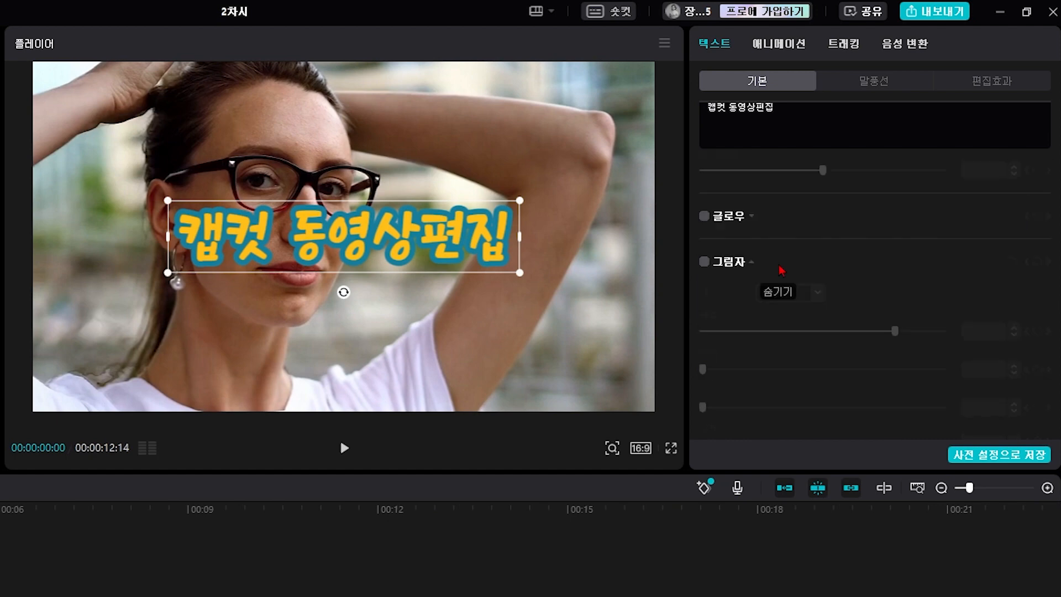
pyautogui.click(704, 216)
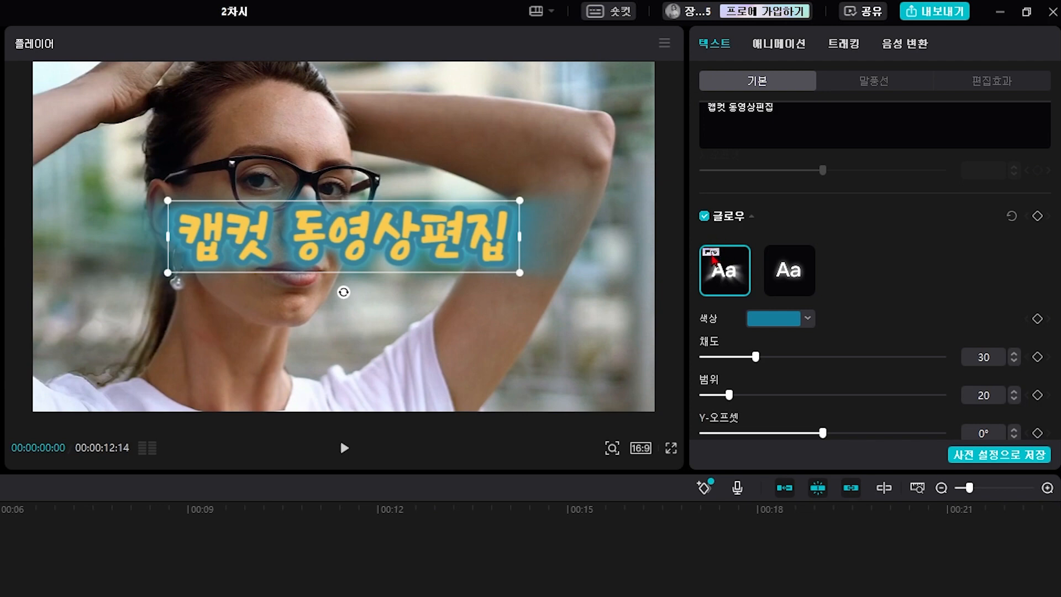
pyautogui.click(790, 279)
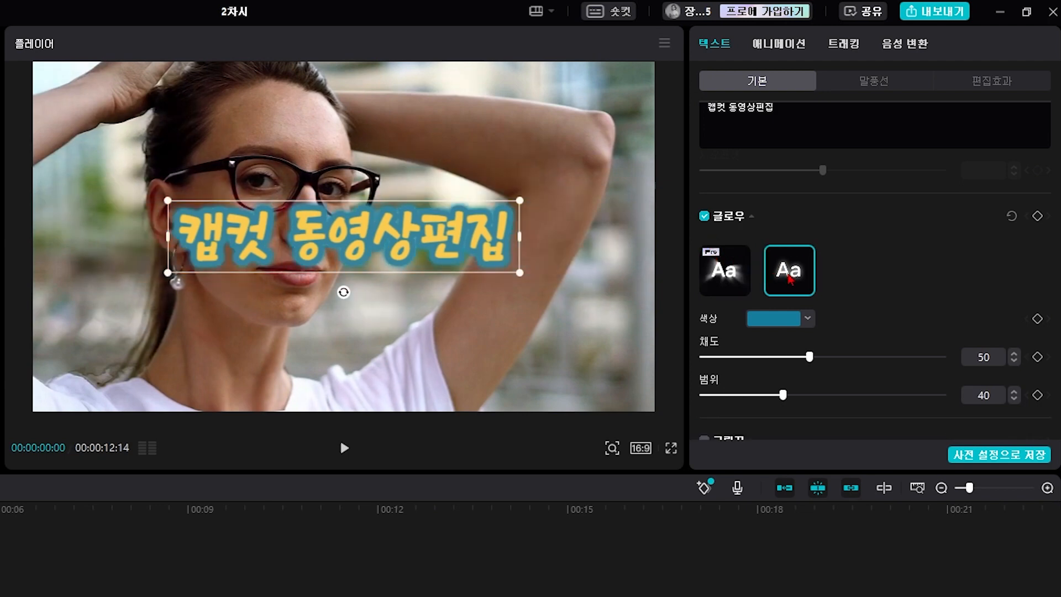
pyautogui.click(808, 319)
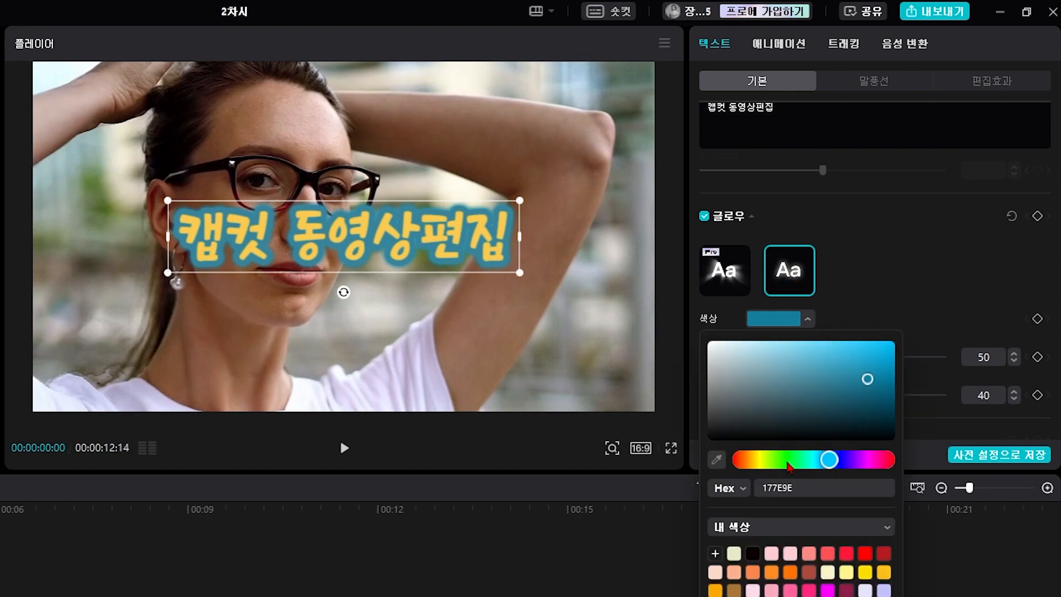
pyautogui.click(827, 596)
pyautogui.click(934, 319)
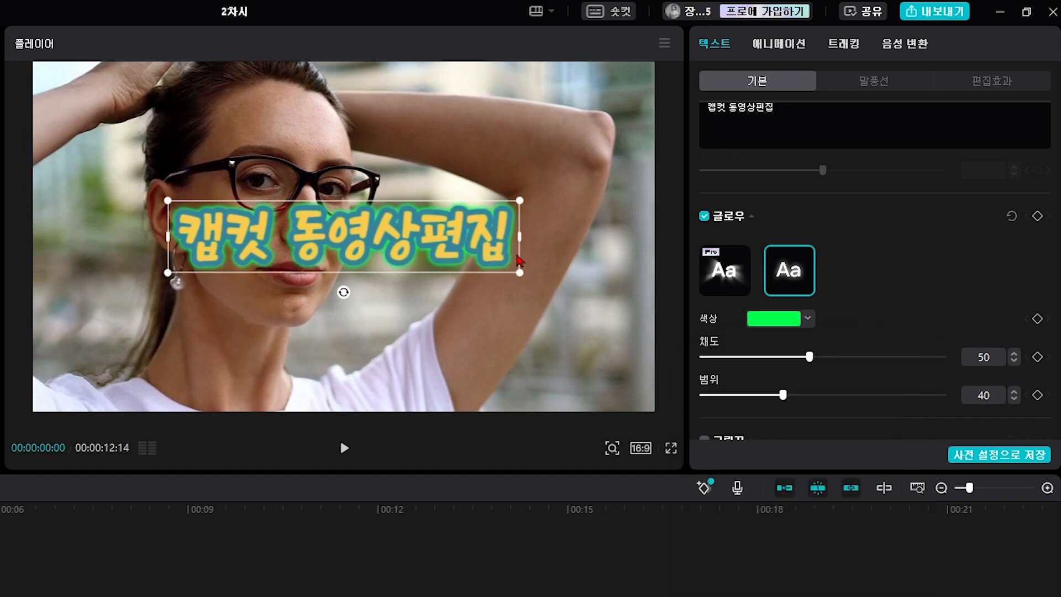
pyautogui.moveTo(806, 358); pyautogui.dragTo(867, 358)
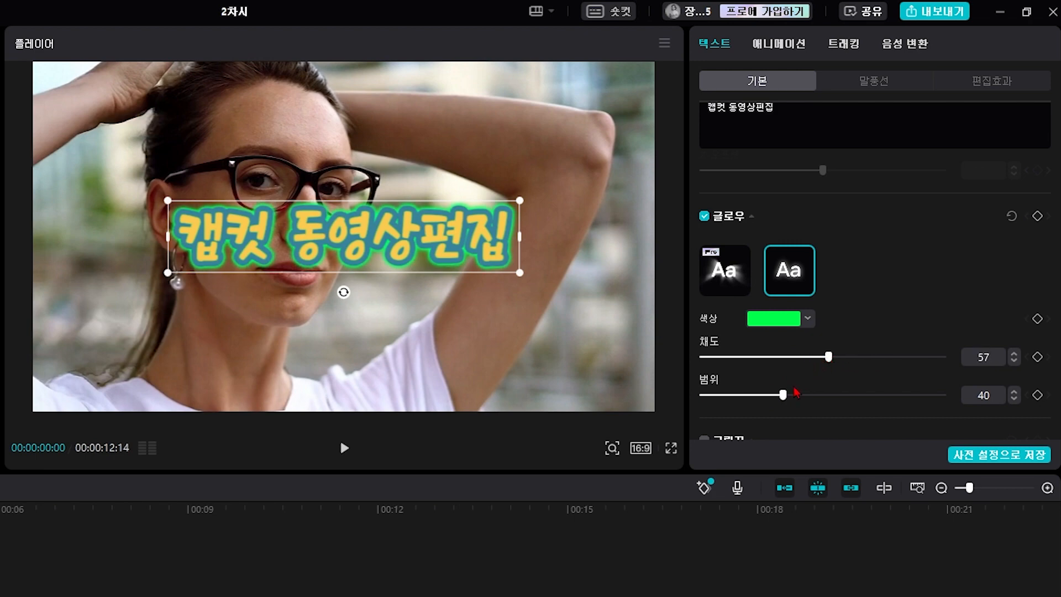
pyautogui.moveTo(783, 395); pyautogui.dragTo(855, 395)
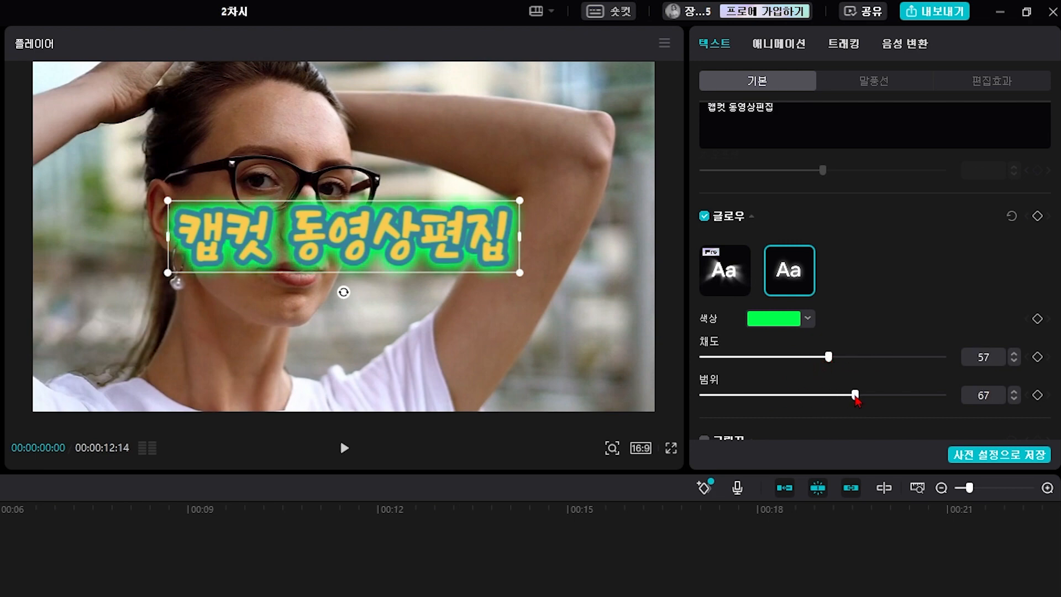
# - Add a black shadow to the title text with 94% opacity and 40% blur
pyautogui.scroll(-4, 885, 354)
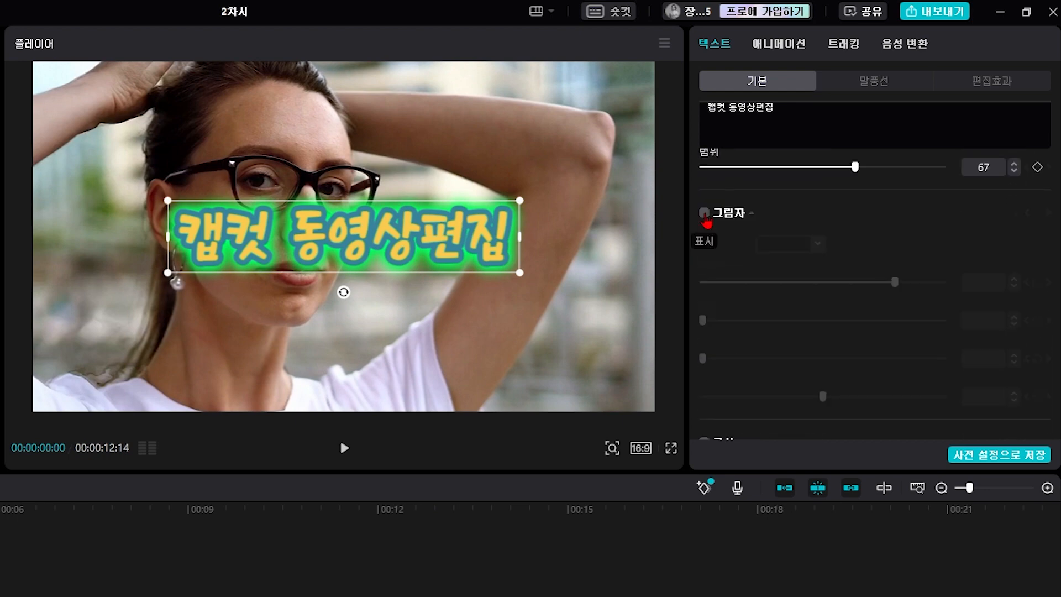
pyautogui.click(705, 214)
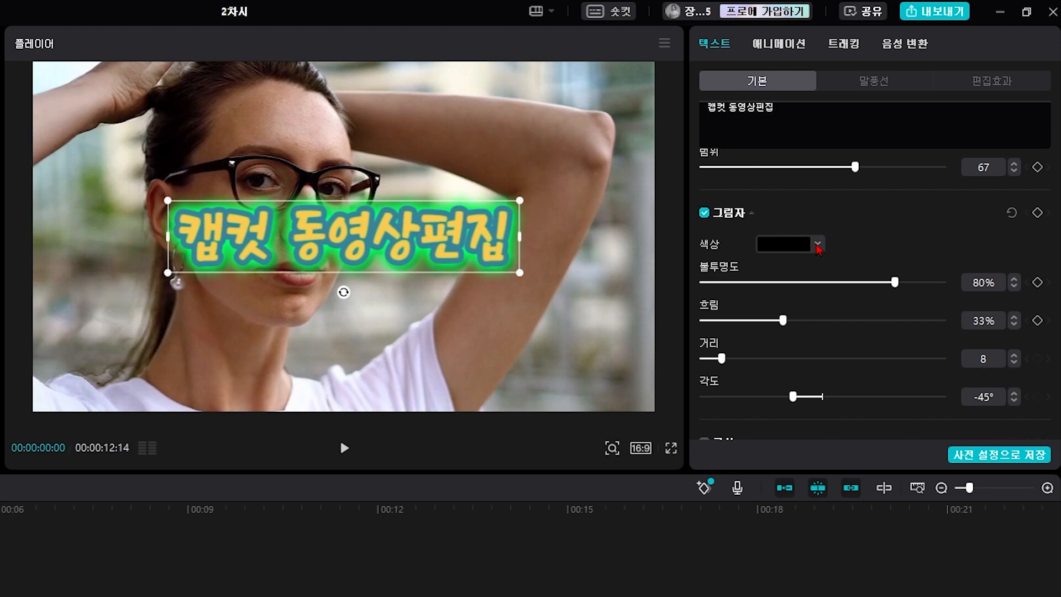
pyautogui.click(817, 245)
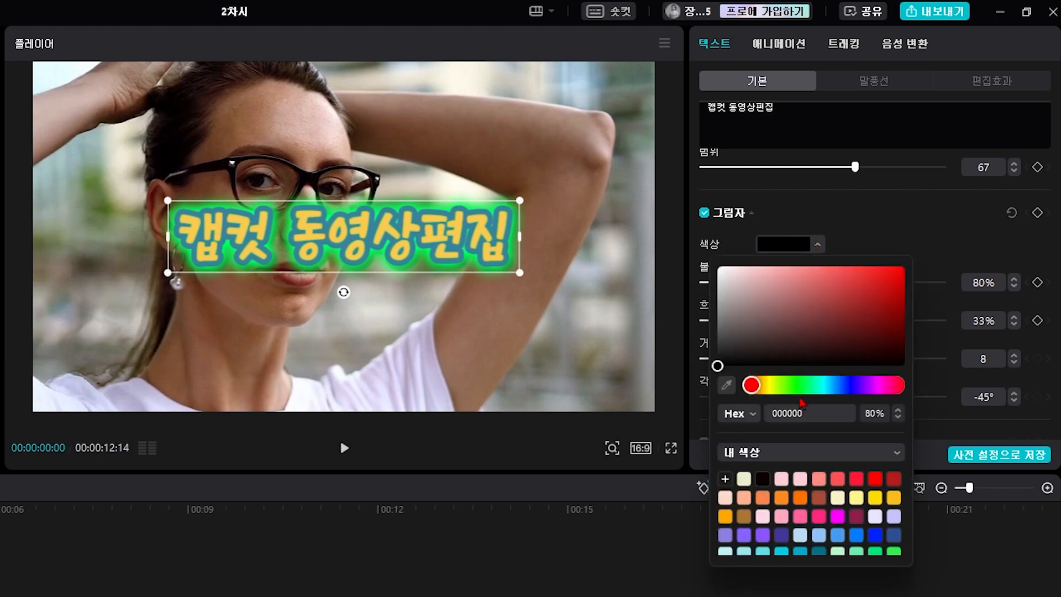
pyautogui.click(900, 249)
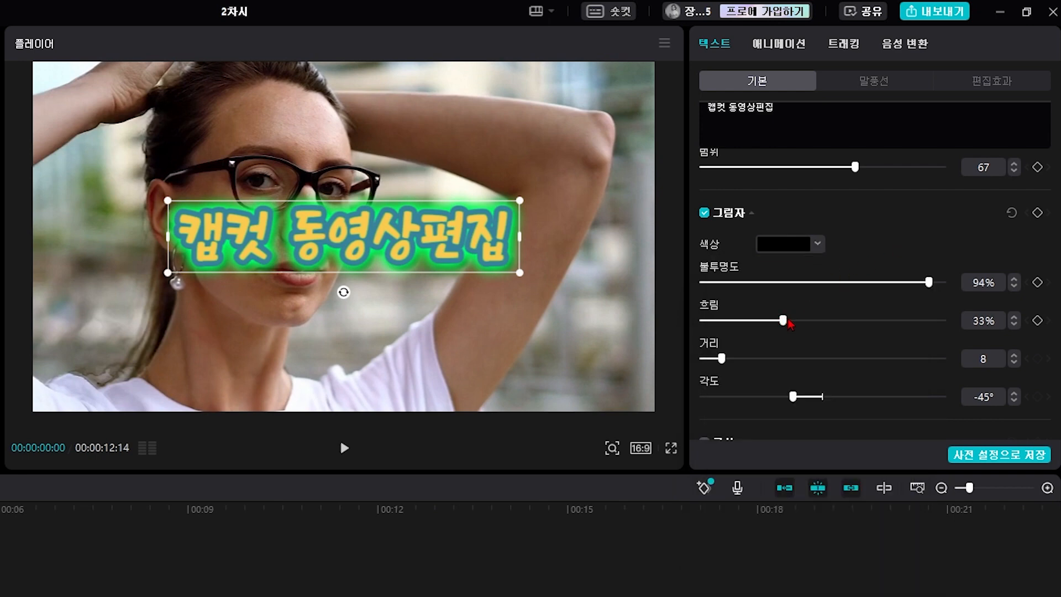
pyautogui.moveTo(785, 322); pyautogui.dragTo(912, 323)
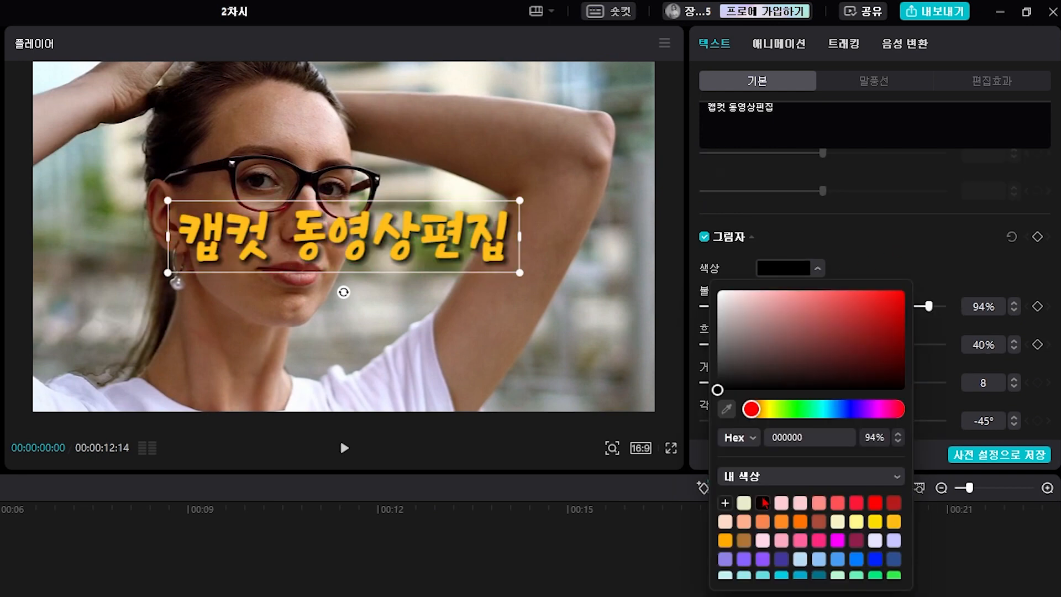
# - Set the title shadow's opacity to 87%, blur to 100%, distance to 12 and angle to -25°
pyautogui.click(865, 270)
pyautogui.moveTo(927, 307); pyautogui.dragTo(953, 316)
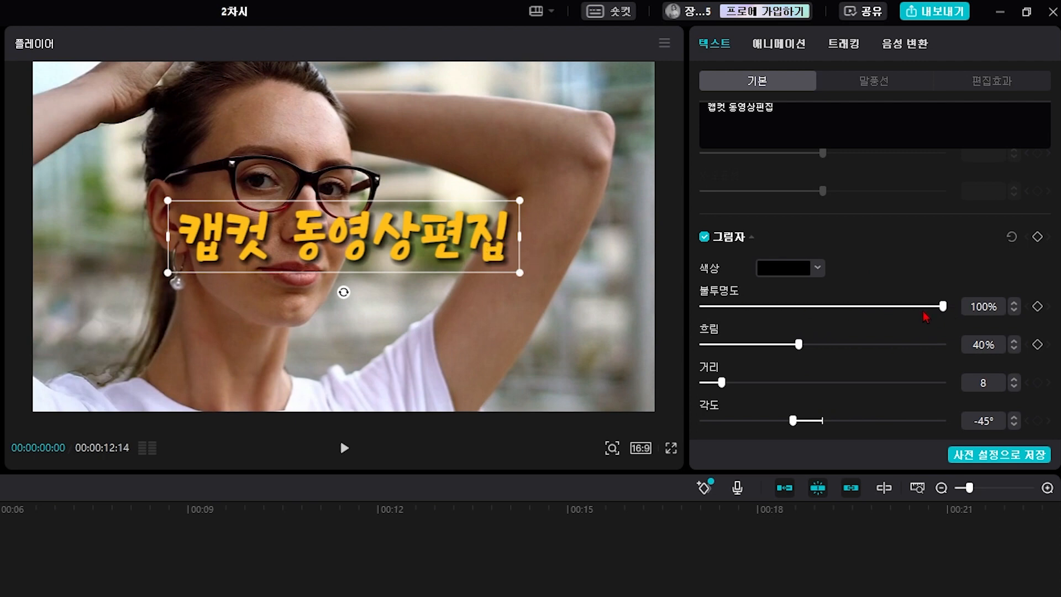
pyautogui.moveTo(945, 309); pyautogui.dragTo(914, 316)
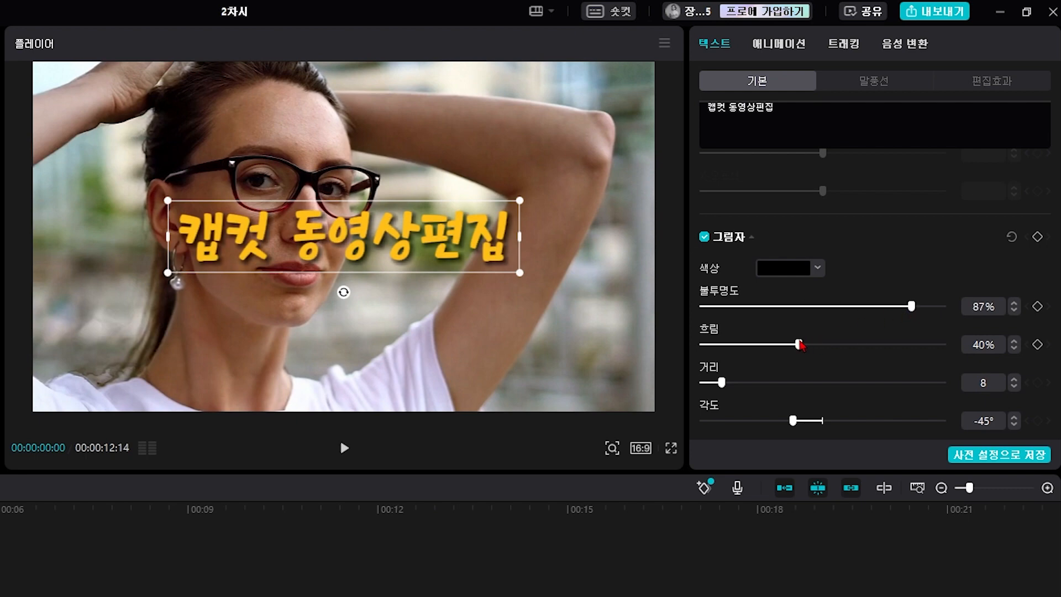
pyautogui.moveTo(799, 344); pyautogui.dragTo(951, 345)
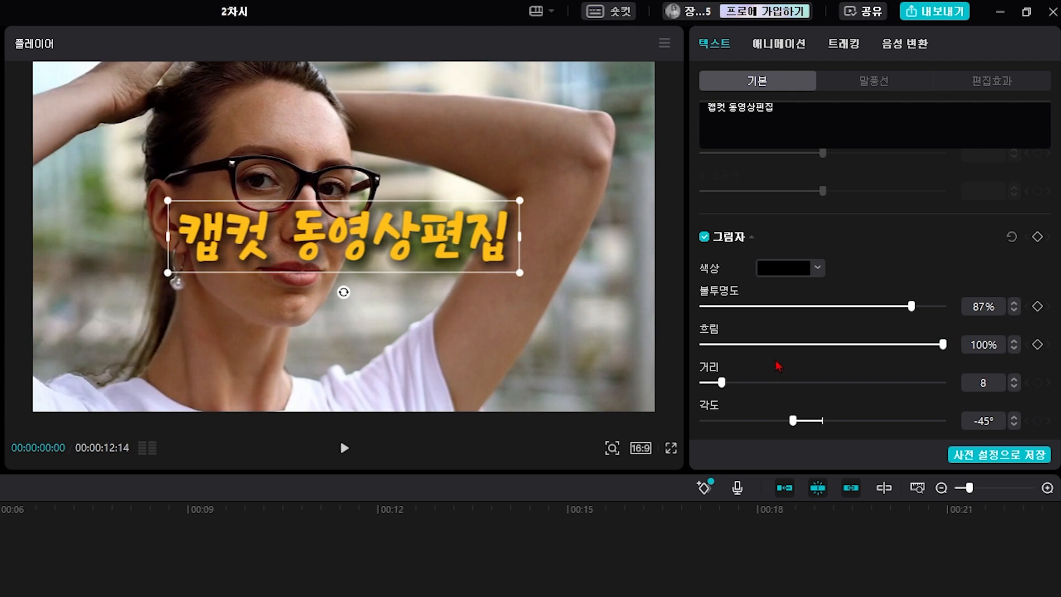
pyautogui.moveTo(722, 381)
pyautogui.mouseDown()
pyautogui.moveTo(864, 382)
pyautogui.moveTo(730, 383)
pyautogui.mouseUp()
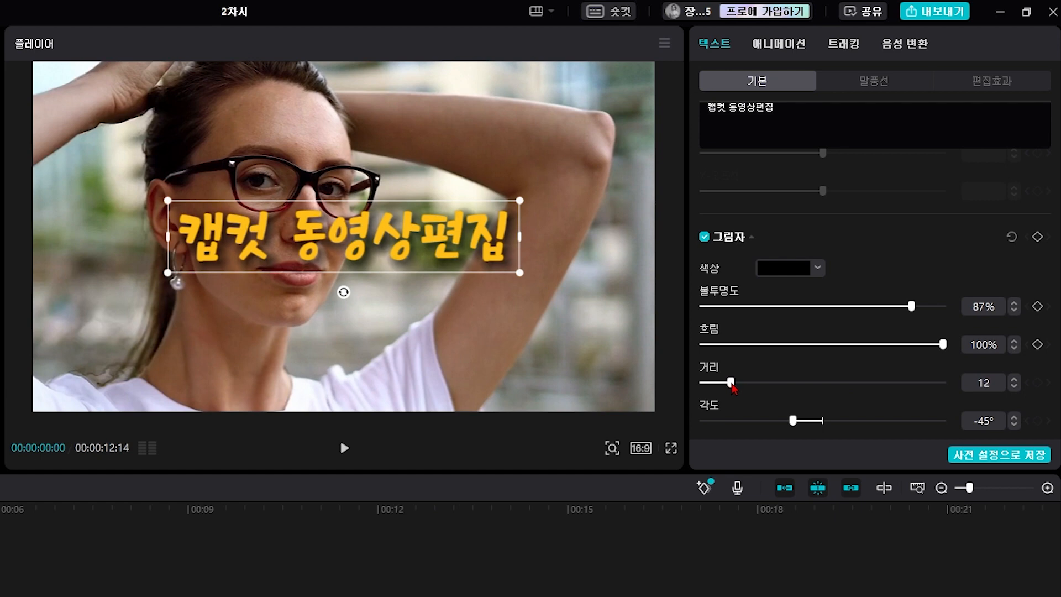
pyautogui.scroll(-2, 774, 387)
pyautogui.moveTo(793, 372)
pyautogui.mouseDown()
pyautogui.moveTo(897, 374)
pyautogui.moveTo(804, 380)
pyautogui.mouseUp()
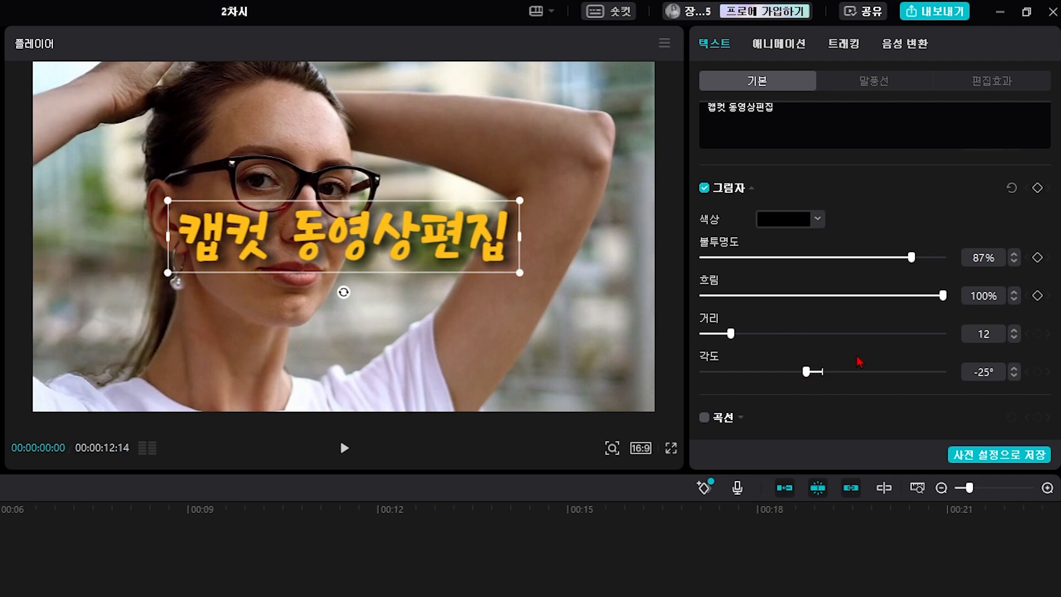
# - Try curving the title text at a strength of 72° and turn the curve off again
pyautogui.click(721, 415)
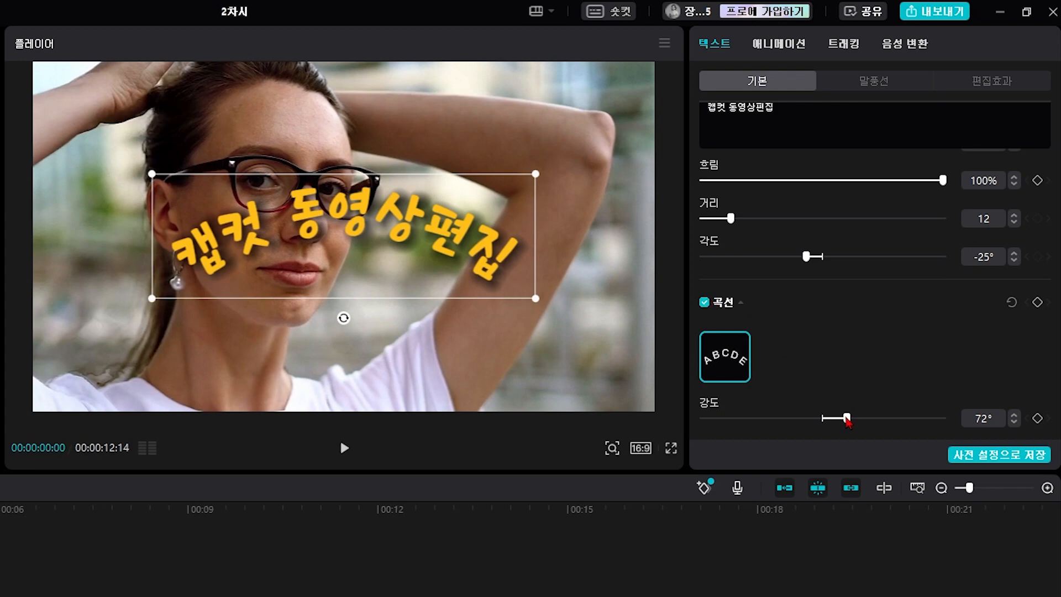
pyautogui.moveTo(847, 419)
pyautogui.mouseDown()
pyautogui.moveTo(795, 419)
pyautogui.moveTo(847, 421)
pyautogui.mouseUp()
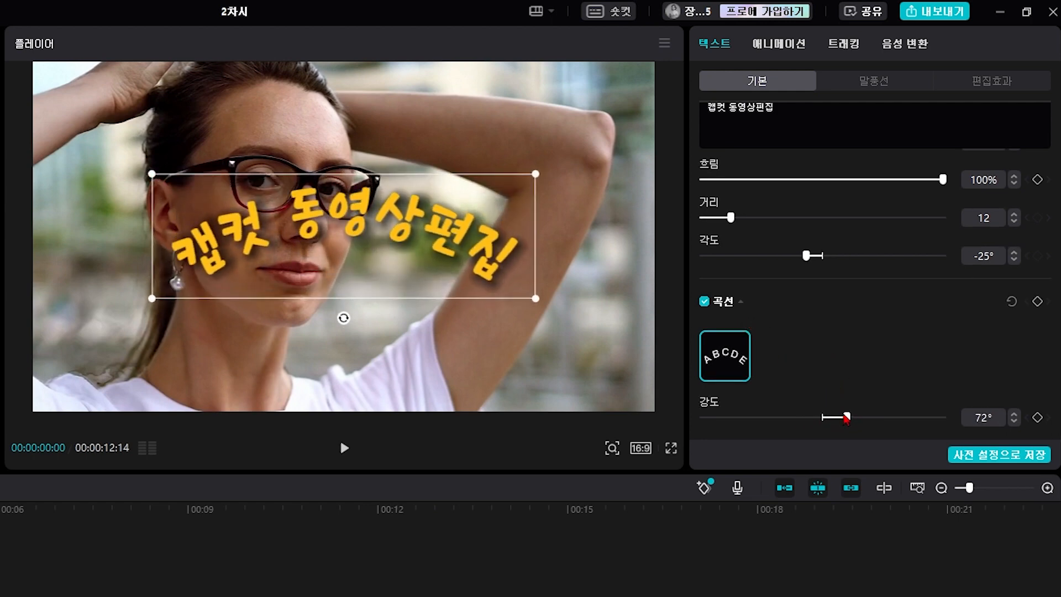
pyautogui.click(703, 301)
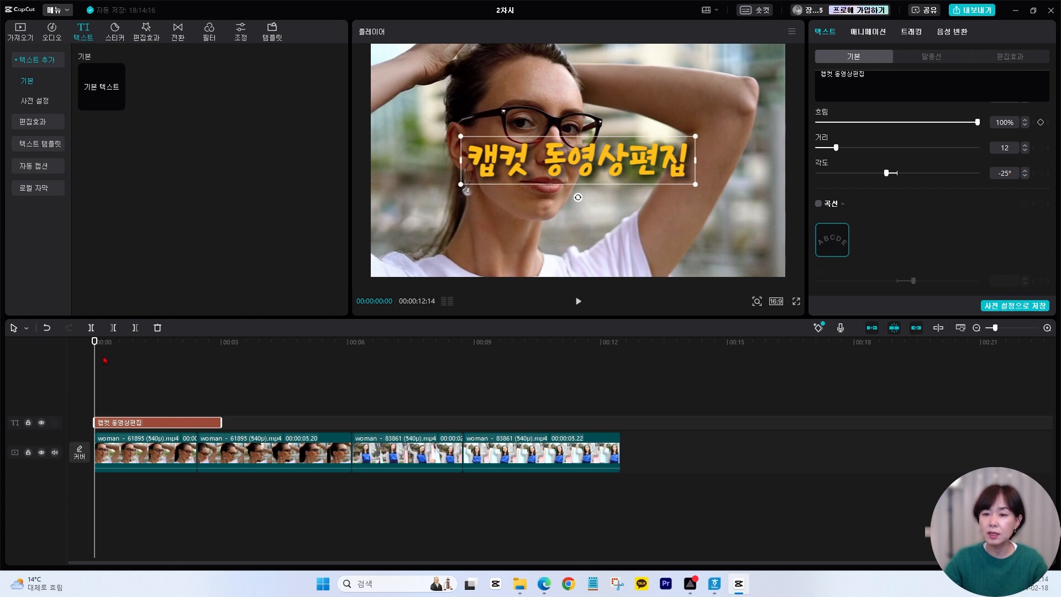
# - Scrub across the title clip's span on the timeline and play the video from the start to check when the title shows
pyautogui.click(141, 397)
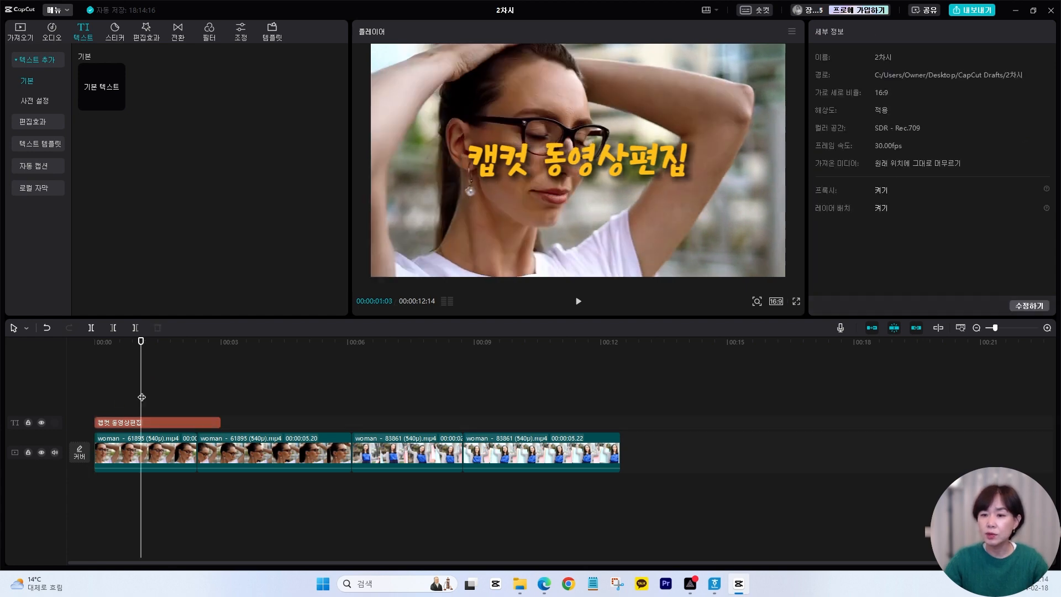
pyautogui.click(108, 423)
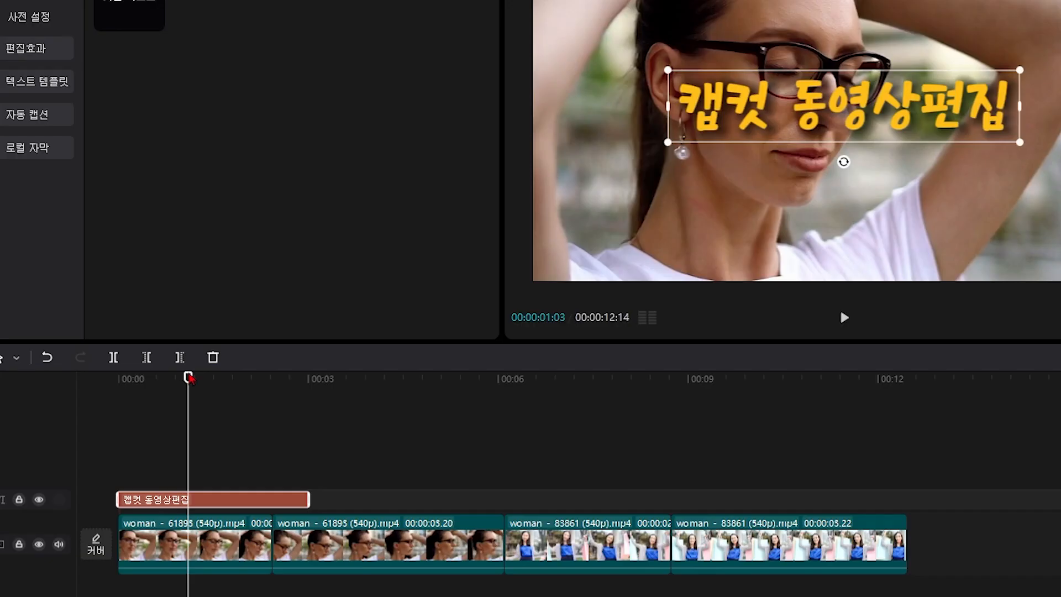
pyautogui.moveTo(188, 377); pyautogui.dragTo(311, 406)
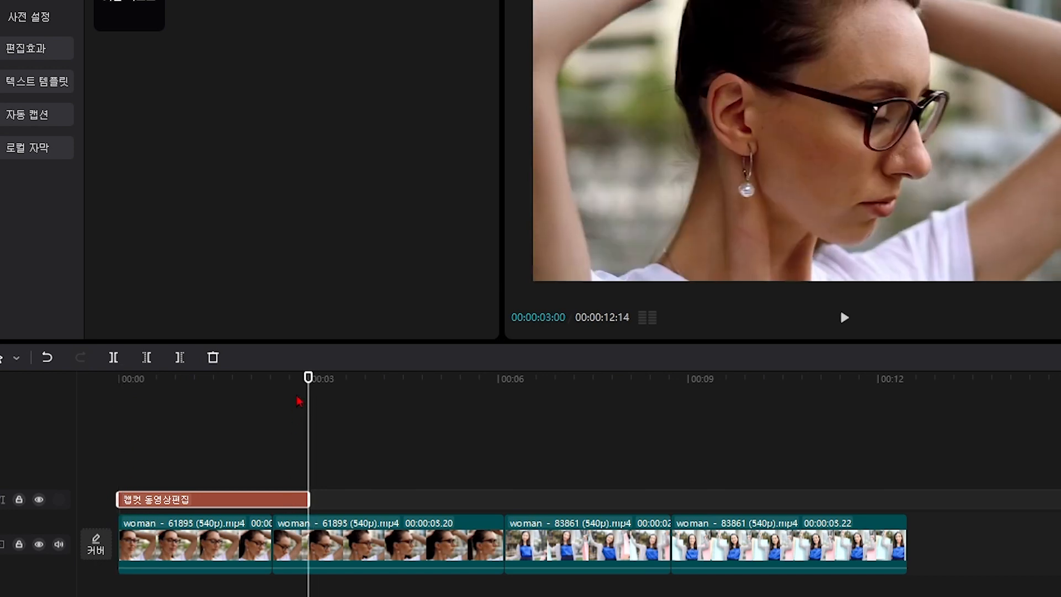
pyautogui.moveTo(307, 386); pyautogui.dragTo(114, 391)
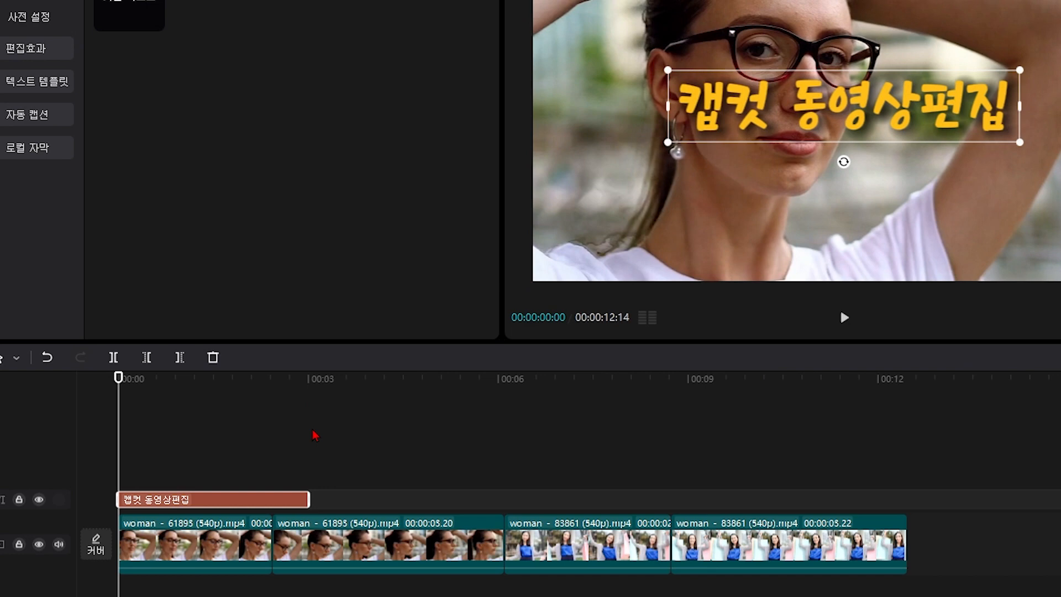
pyautogui.press('space')
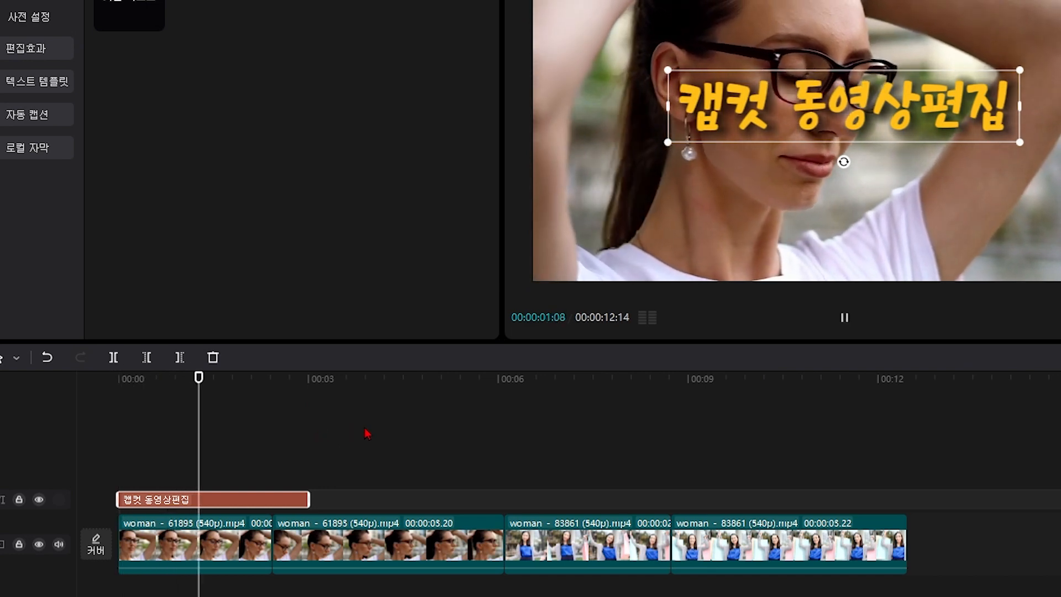
pyautogui.press('space')
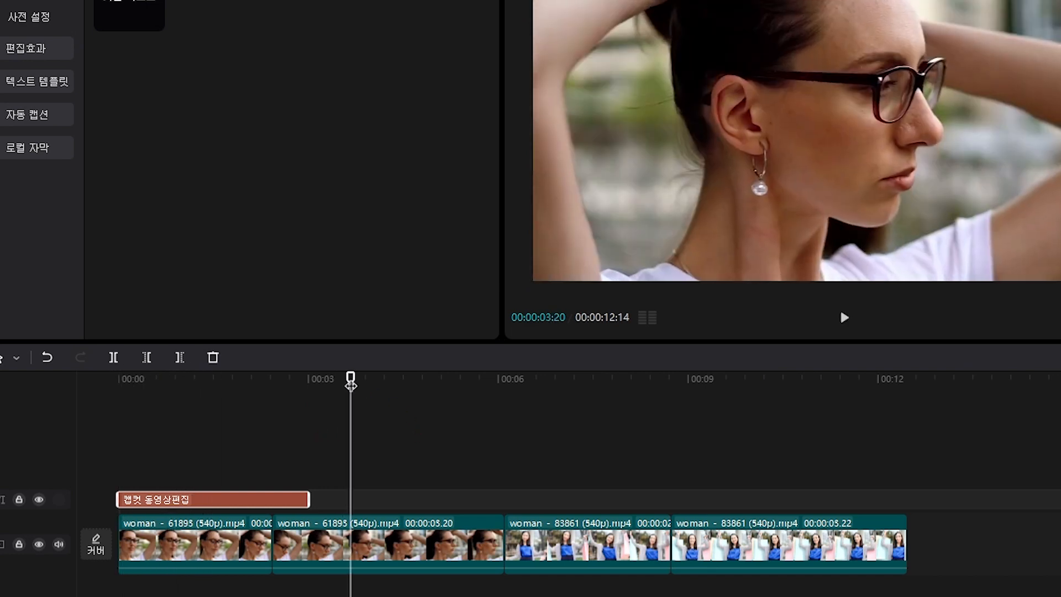
# - Shorten the title clip on the timeline so it ends where the first video clip ends
pyautogui.moveTo(353, 386); pyautogui.dragTo(256, 392)
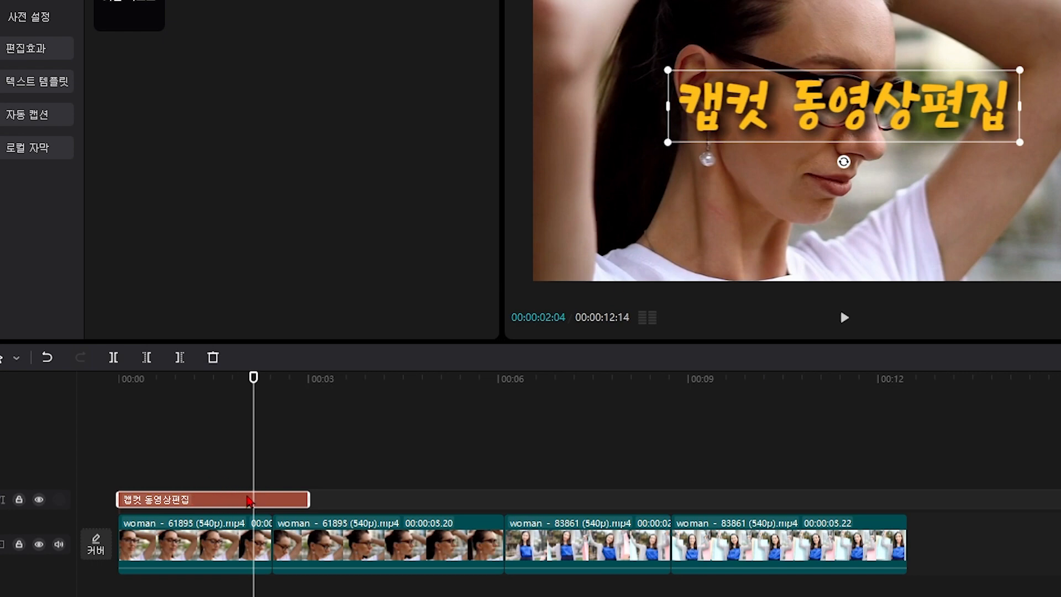
pyautogui.moveTo(310, 499); pyautogui.dragTo(274, 501)
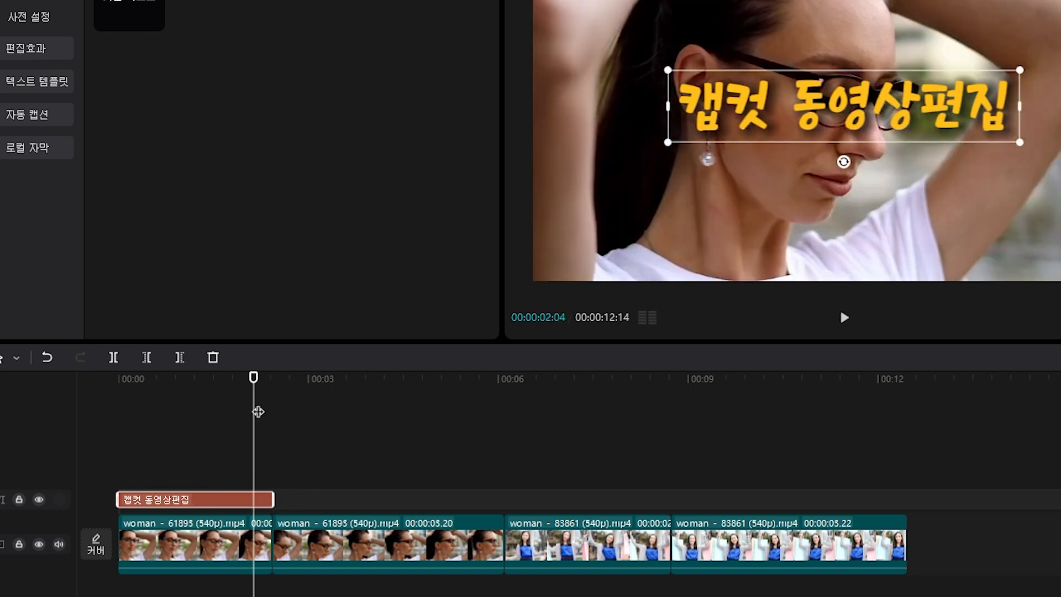
# - Try shortening the title clip by splitting it at 00:00:01:29 and deleting the remainder, and undo both changes
pyautogui.moveTo(261, 385); pyautogui.dragTo(242, 381)
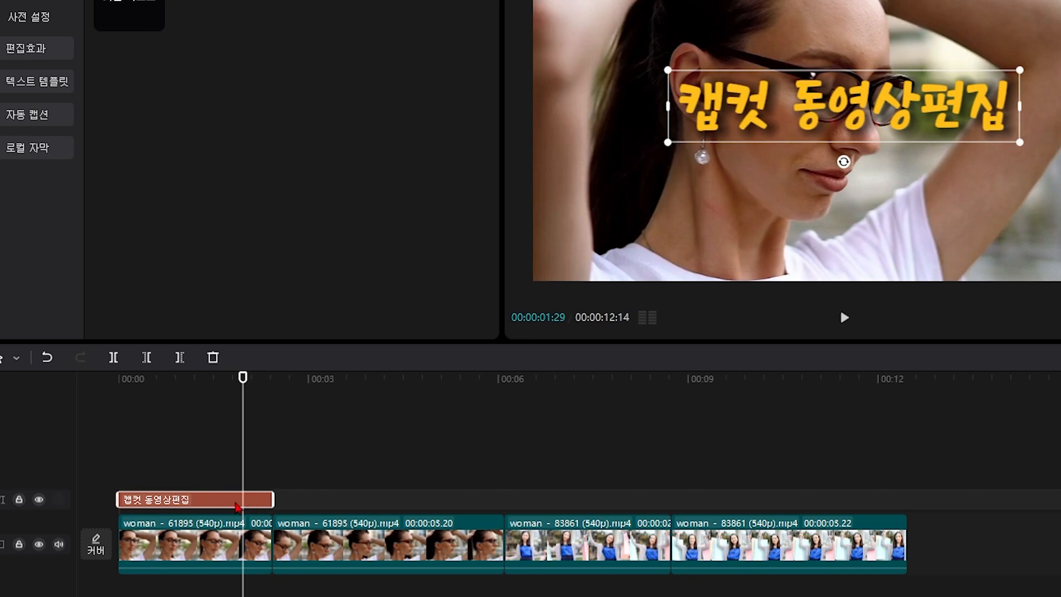
pyautogui.hotkey('ctrl', 'b')
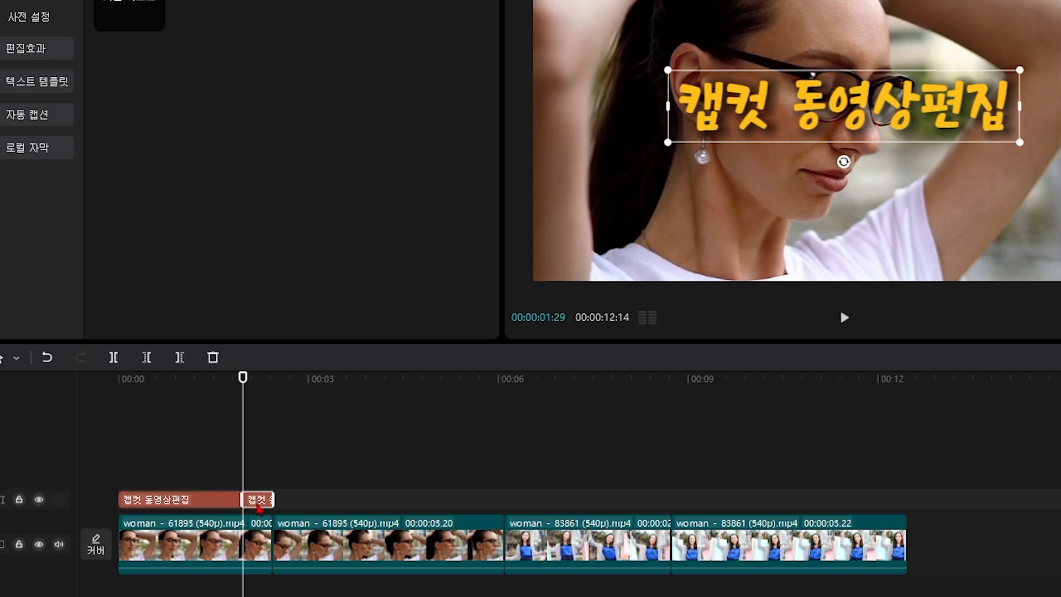
pyautogui.press('Delete')
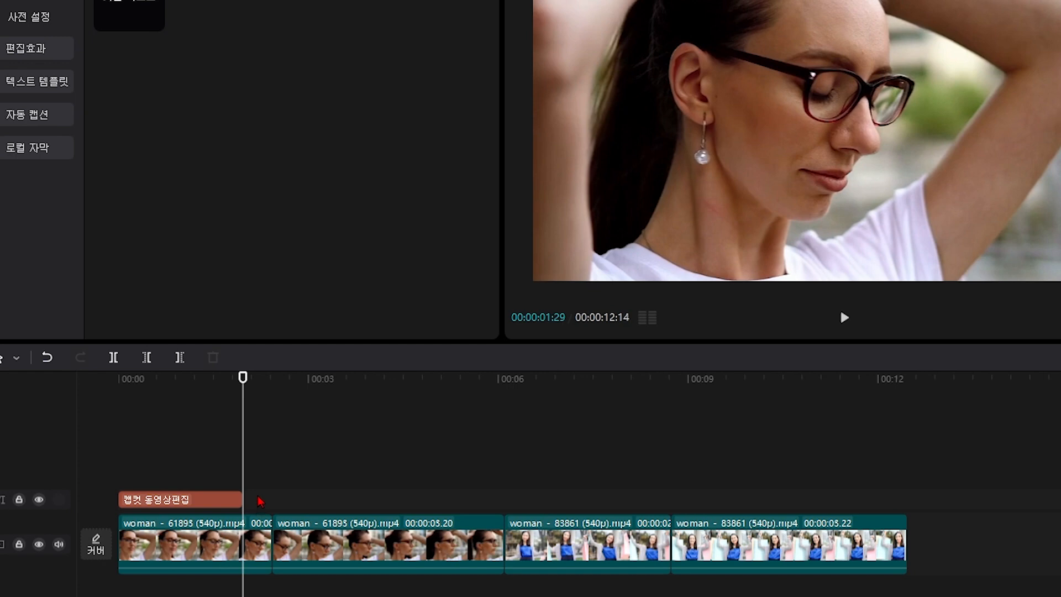
pyautogui.hotkey('ctrl', 'z')
pyautogui.hotkey('ctrl', 'z')
# - Try trimming the title clip's end at 00:00:02:01 and undo the trim
pyautogui.click(245, 384)
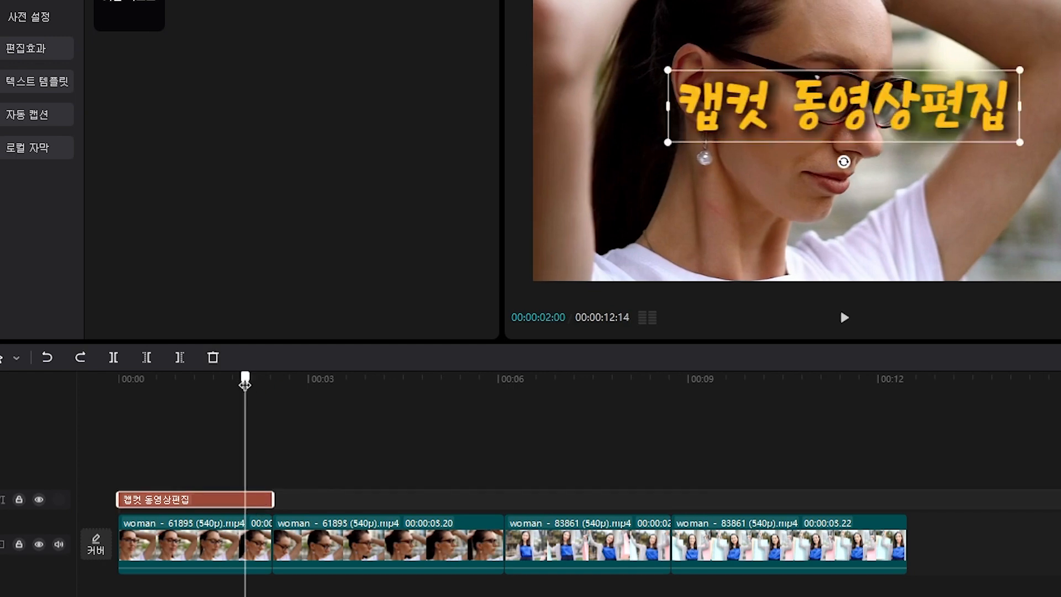
pyautogui.moveTo(245, 384)
pyautogui.mouseDown()
pyautogui.moveTo(218, 384)
pyautogui.moveTo(258, 389)
pyautogui.moveTo(246, 390)
pyautogui.mouseUp()
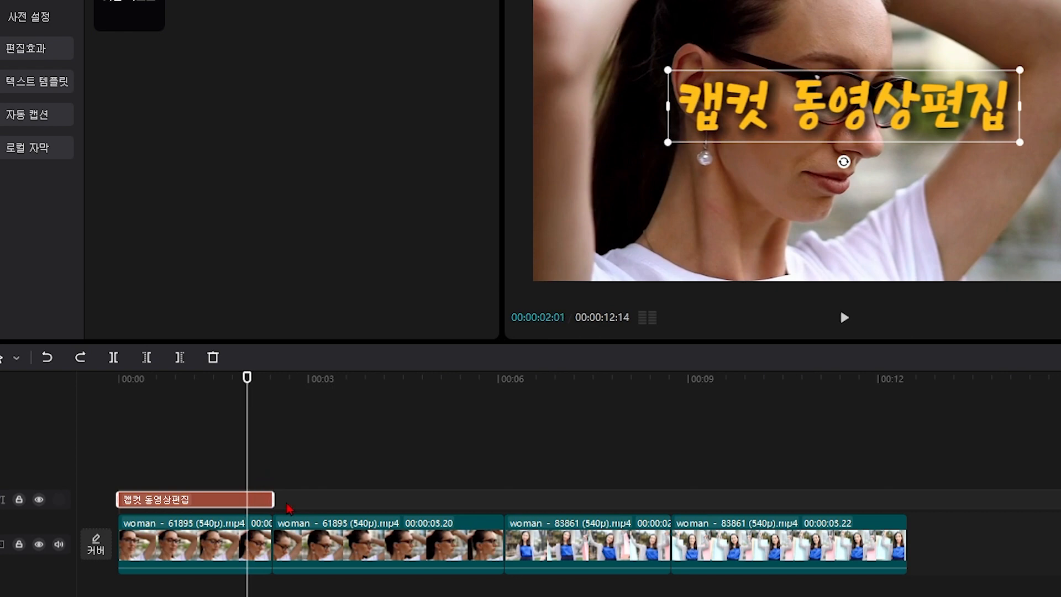
pyautogui.press('w')
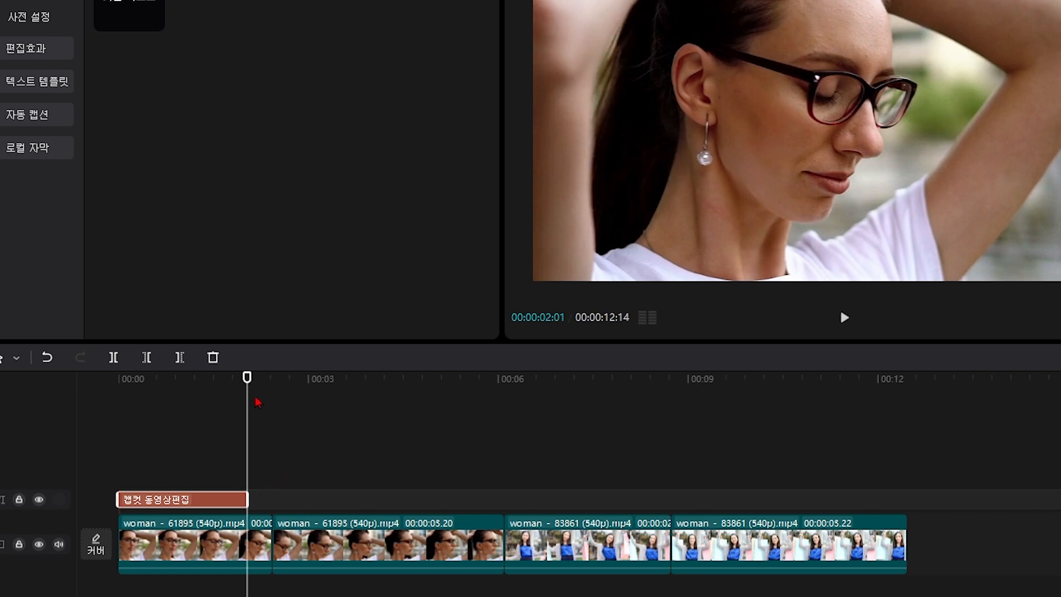
pyautogui.moveTo(250, 380); pyautogui.dragTo(223, 380)
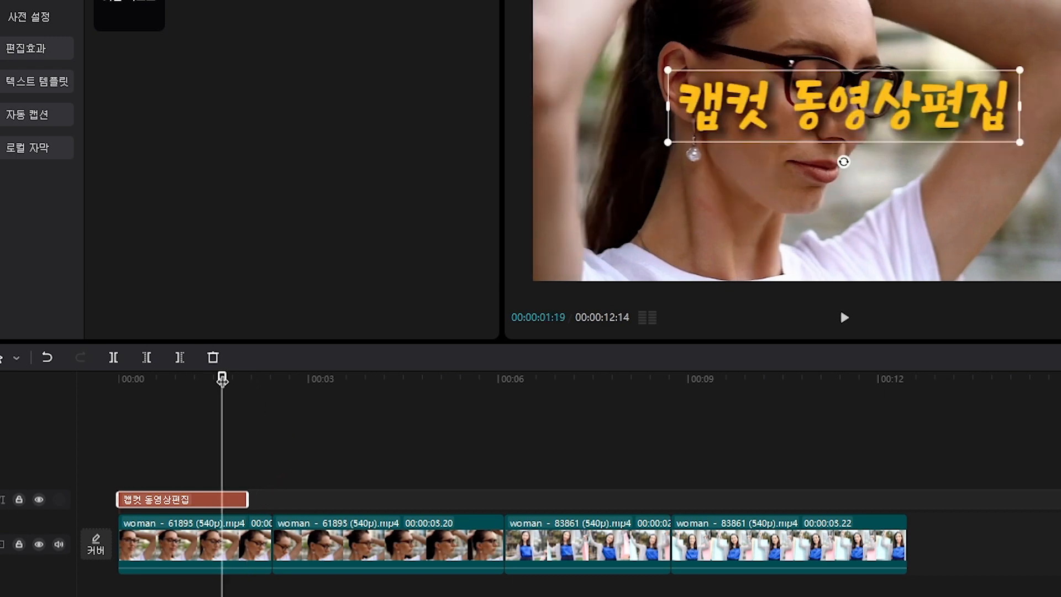
pyautogui.hotkey('ctrl', 'z')
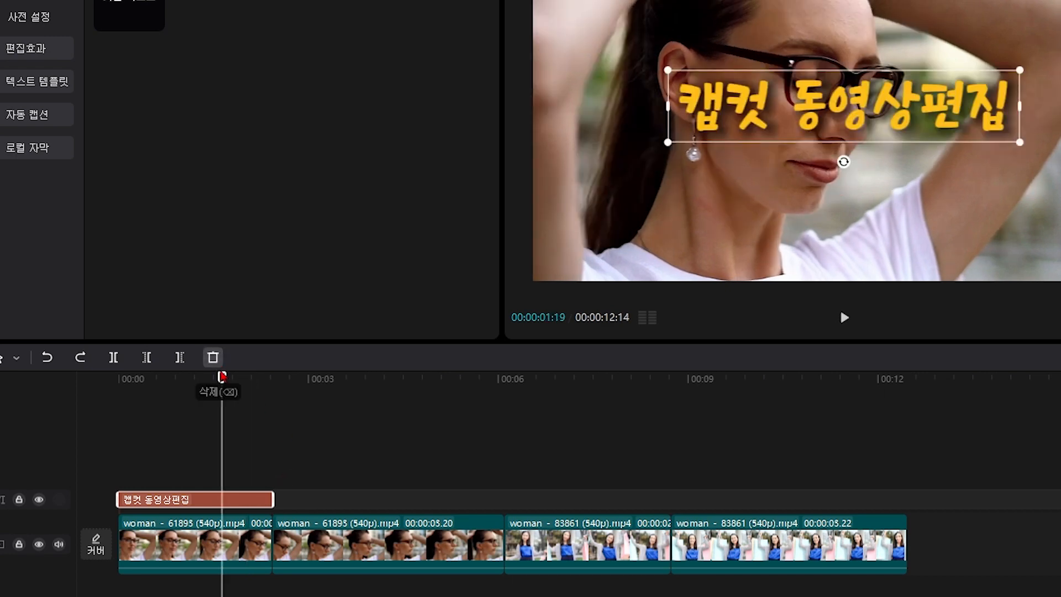
# - Return the playhead to the start and align the title text with the horizontal and vertical centre of the frame
pyautogui.moveTo(222, 378); pyautogui.dragTo(112, 392)
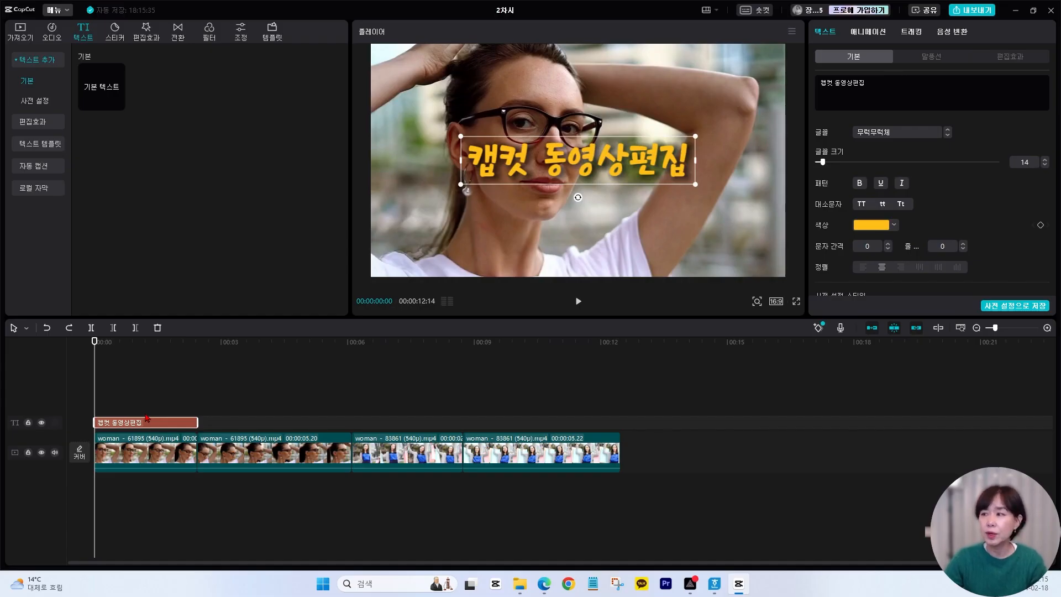
pyautogui.moveTo(609, 178)
pyautogui.mouseDown()
pyautogui.moveTo(606, 243)
pyautogui.moveTo(609, 177)
pyautogui.mouseUp()
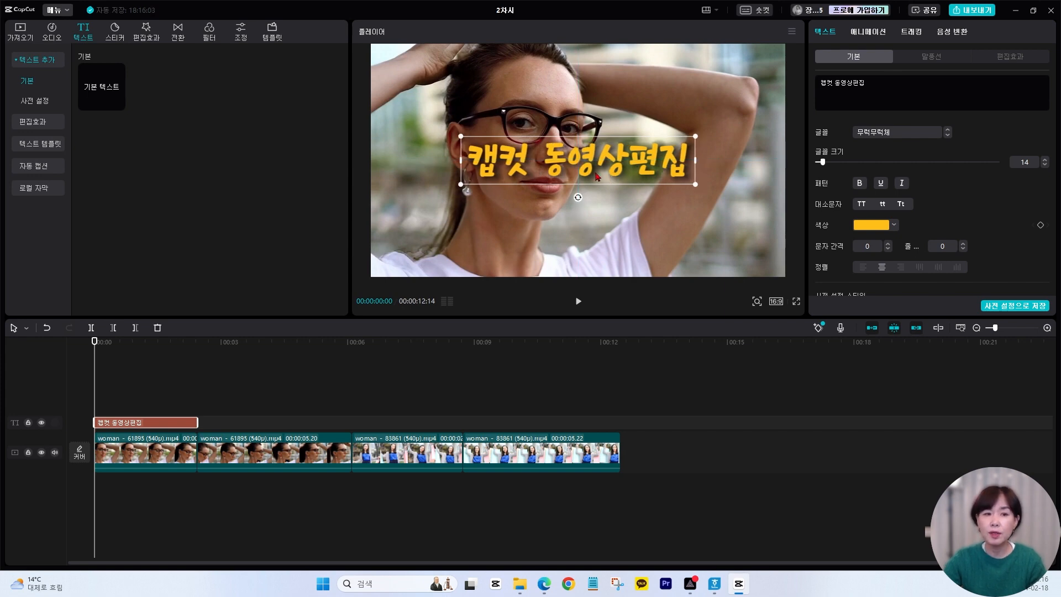
pyautogui.moveTo(621, 176)
pyautogui.mouseDown()
pyautogui.moveTo(600, 173)
pyautogui.moveTo(634, 172)
pyautogui.moveTo(603, 169)
pyautogui.moveTo(588, 205)
pyautogui.moveTo(612, 205)
pyautogui.moveTo(643, 183)
pyautogui.moveTo(620, 175)
pyautogui.mouseUp()
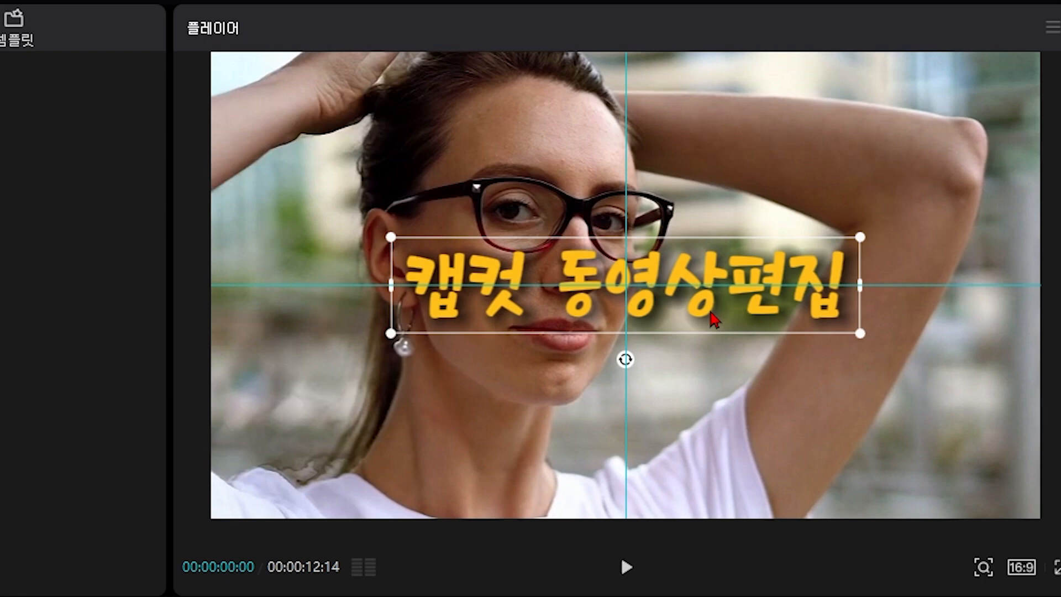
pyautogui.moveTo(712, 319); pyautogui.dragTo(713, 319)
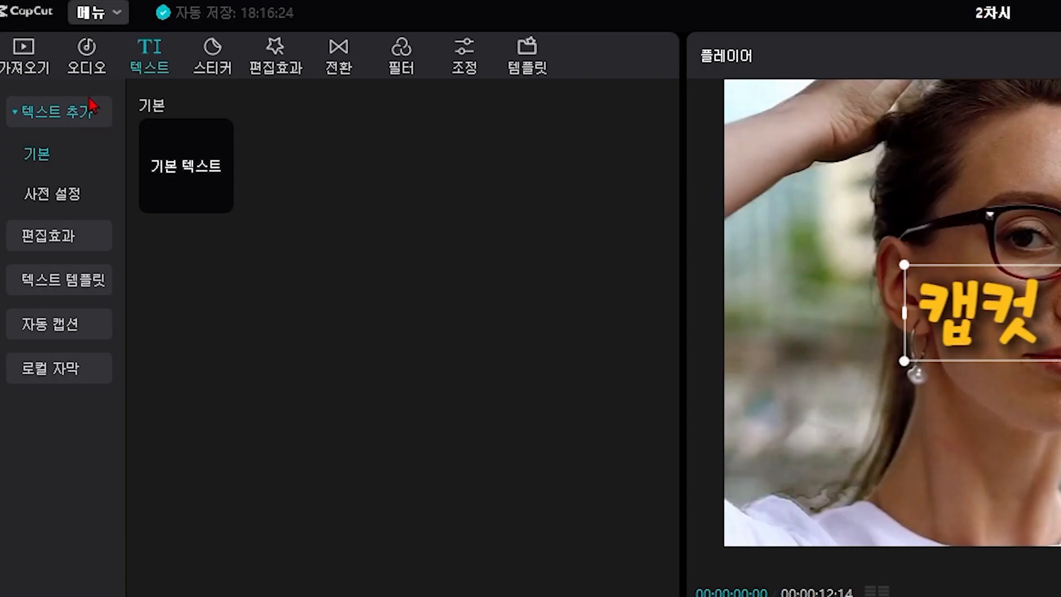
# - Try importing the music file Glass - Anno Domini Beats into the project media and undo the import
pyautogui.click(18, 66)
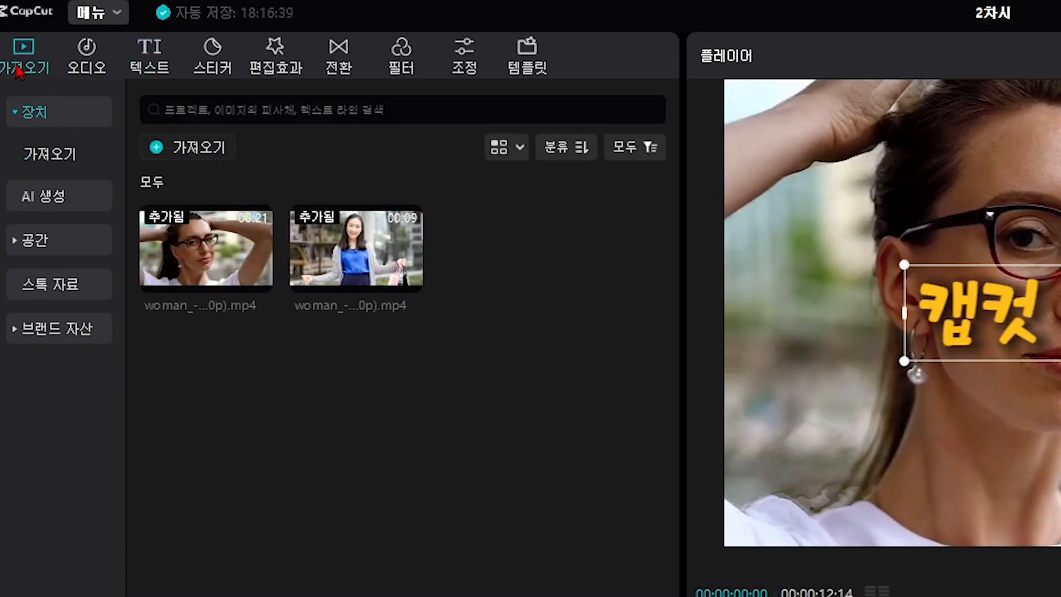
pyautogui.click(198, 157)
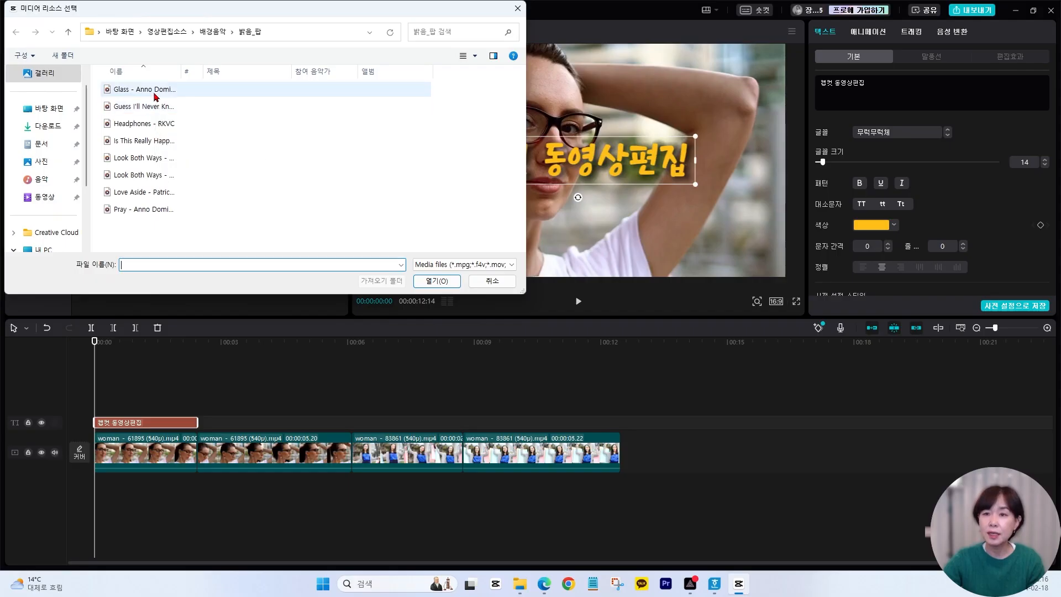
pyautogui.doubleClick(156, 90)
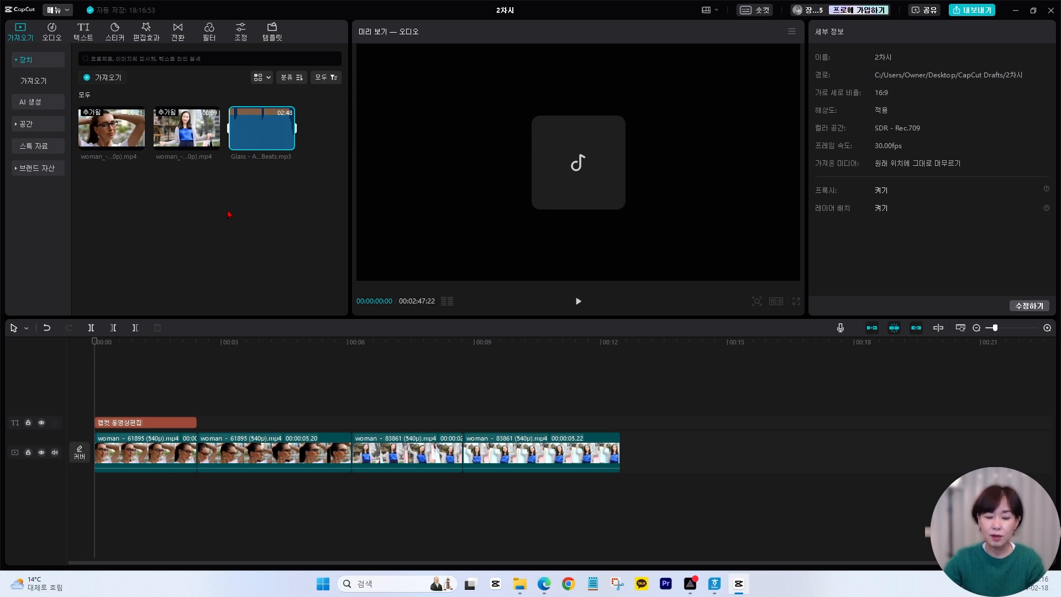
pyautogui.hotkey('ctrl', 'z')
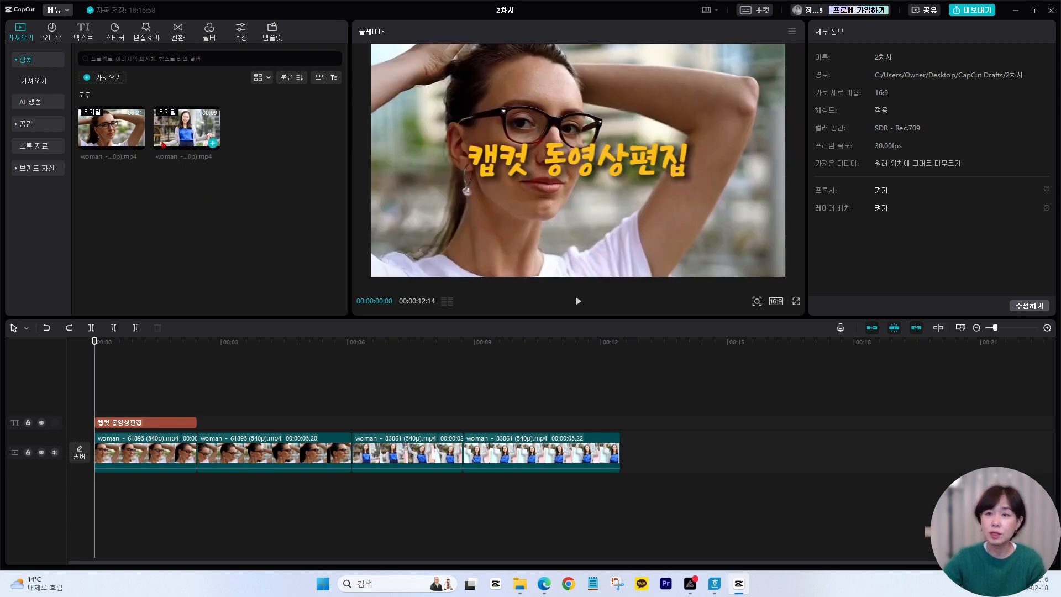
# - Import the music file Glass - Anno Domini Beats from the 밝음_팝 folder into the project media
pyautogui.click(103, 77)
pyautogui.click(157, 90)
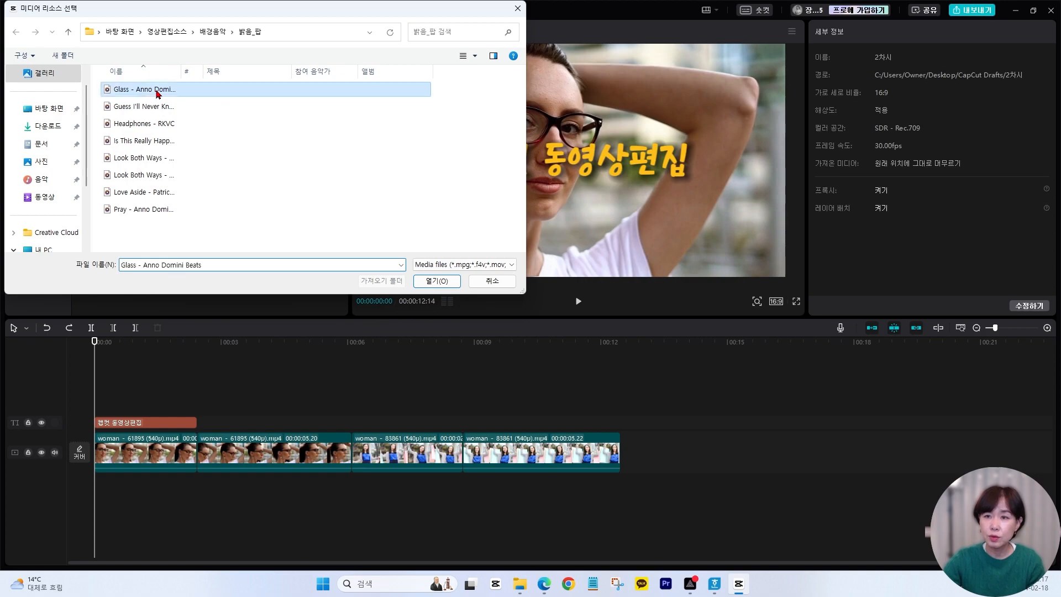
pyautogui.click(425, 280)
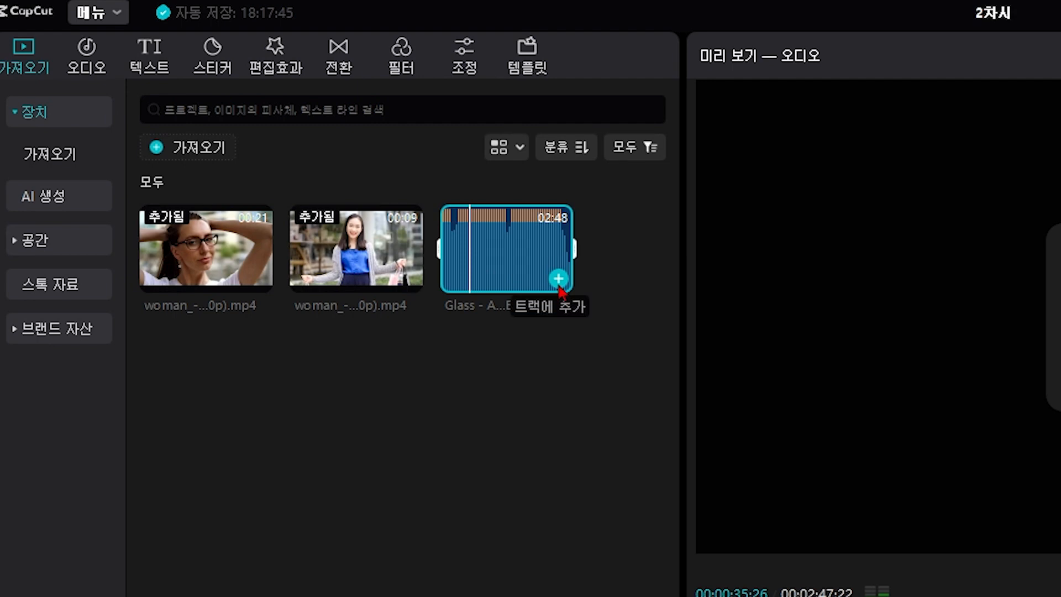
# - Place the Glass music below the video clips from the start of the timeline and play it back
pyautogui.click(558, 279)
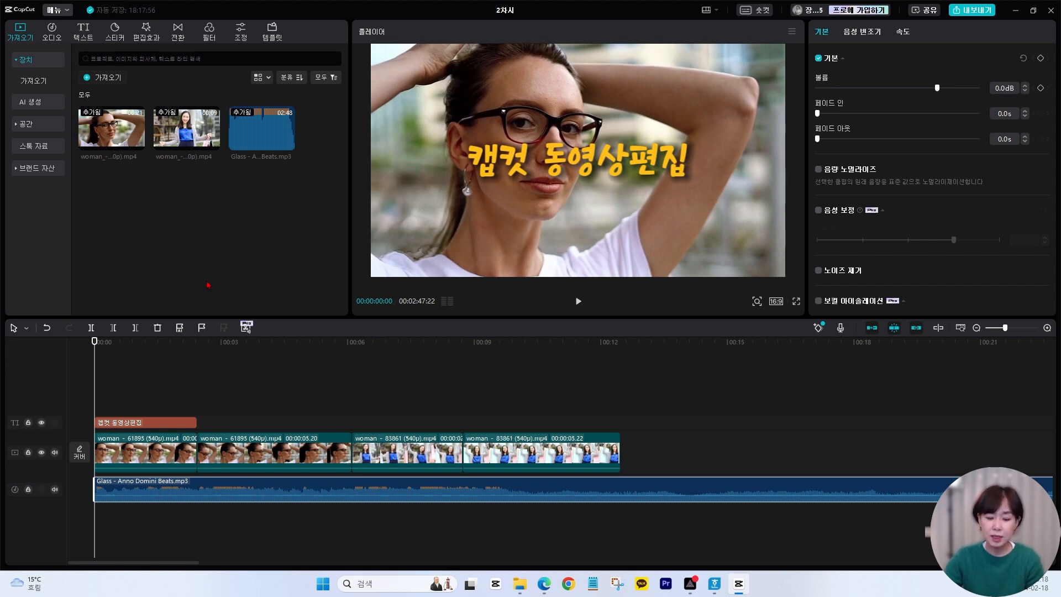
pyautogui.hotkey('ctrl', 'z')
pyautogui.moveTo(260, 130); pyautogui.dragTo(94, 492)
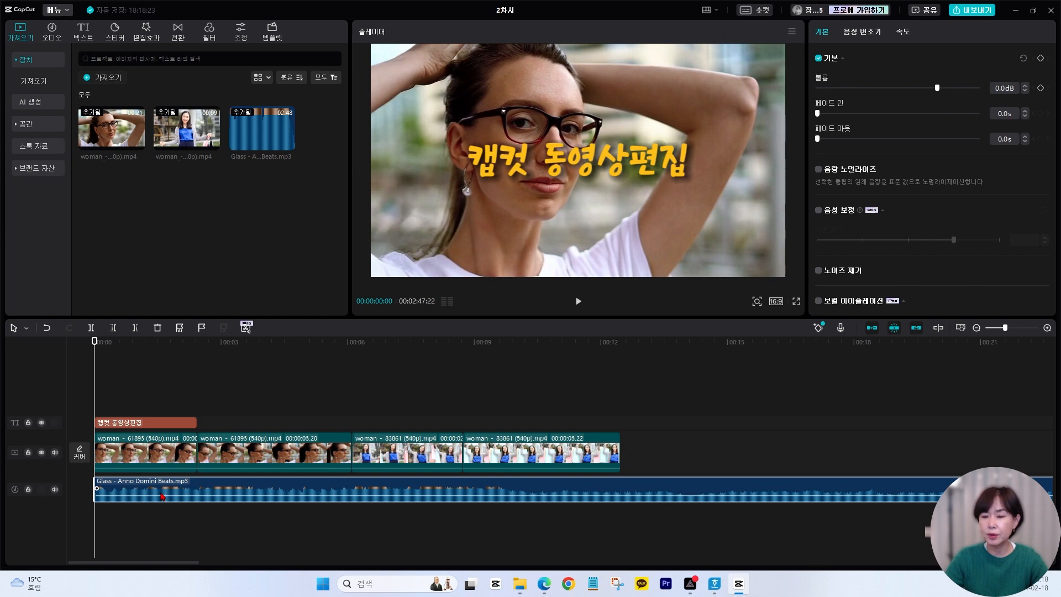
pyautogui.press('space')
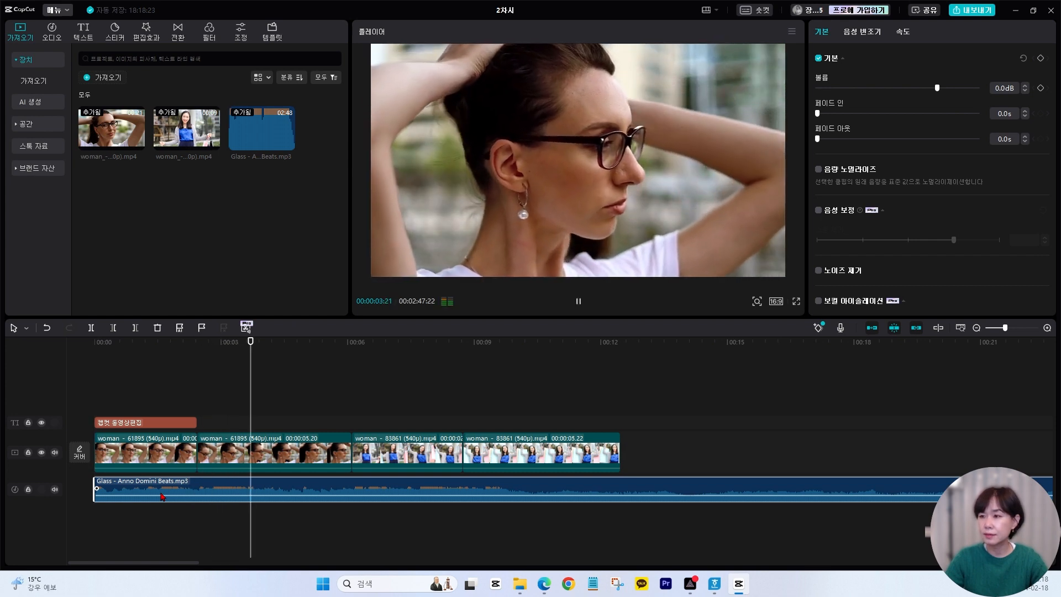
pyautogui.press('space')
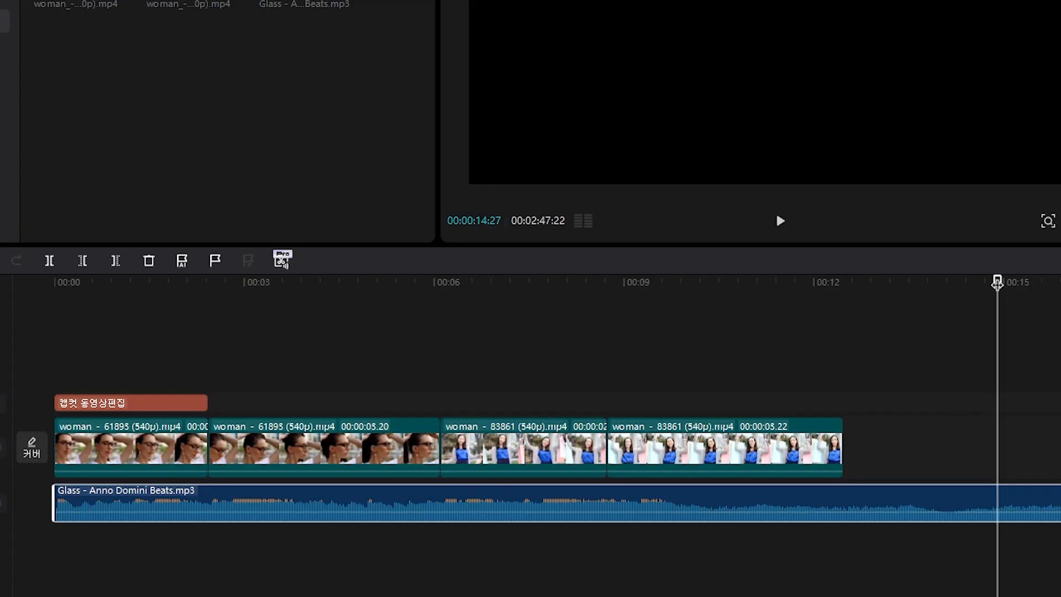
# - Fit the whole timeline in view and try shortening the music clip from its end
pyautogui.moveTo(722, 341); pyautogui.dragTo(614, 364)
pyautogui.click(771, 326)
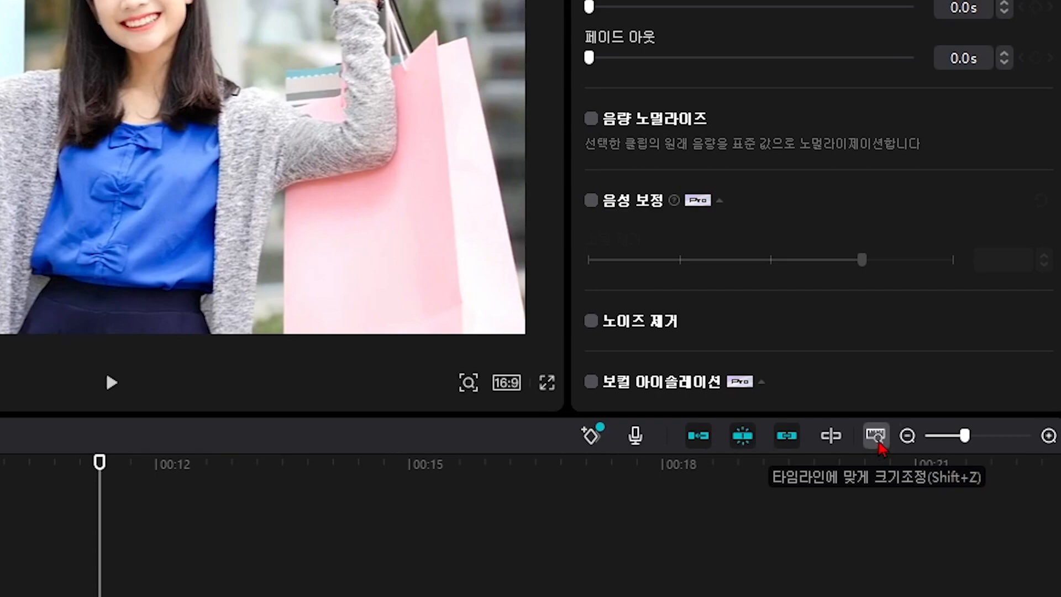
pyautogui.click(877, 442)
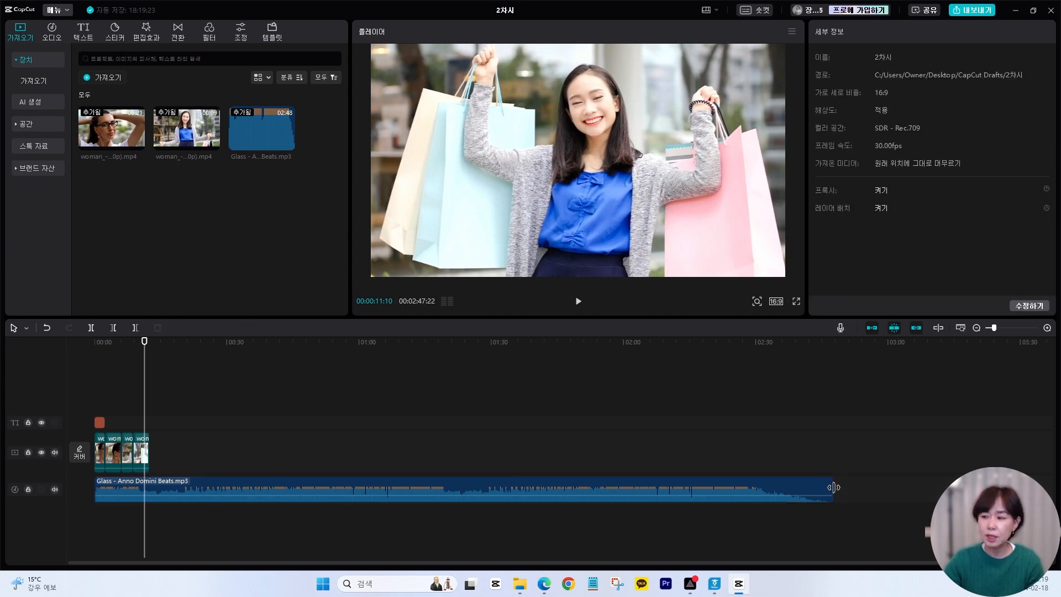
pyautogui.moveTo(834, 488); pyautogui.dragTo(393, 521)
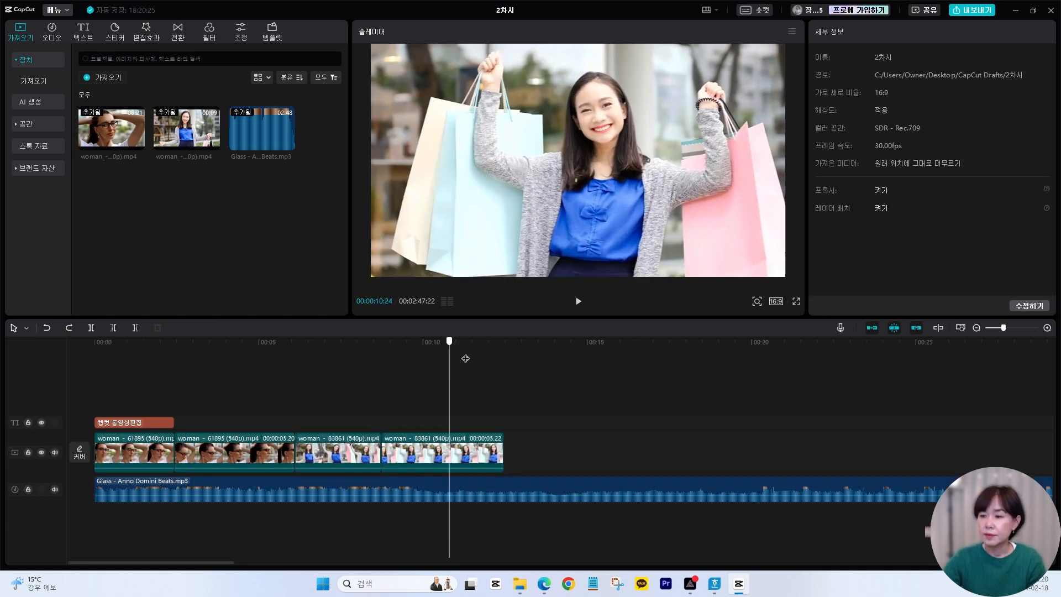
# - Trim the music clip's end at 00:00:12:14, where the last video clip ends
pyautogui.moveTo(466, 359); pyautogui.dragTo(504, 368)
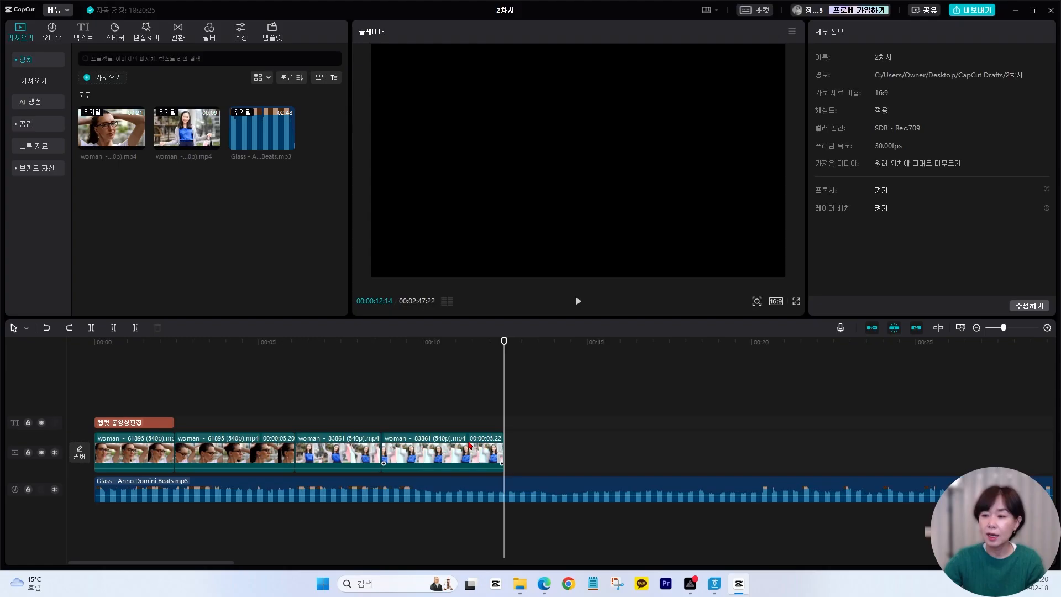
pyautogui.click(478, 496)
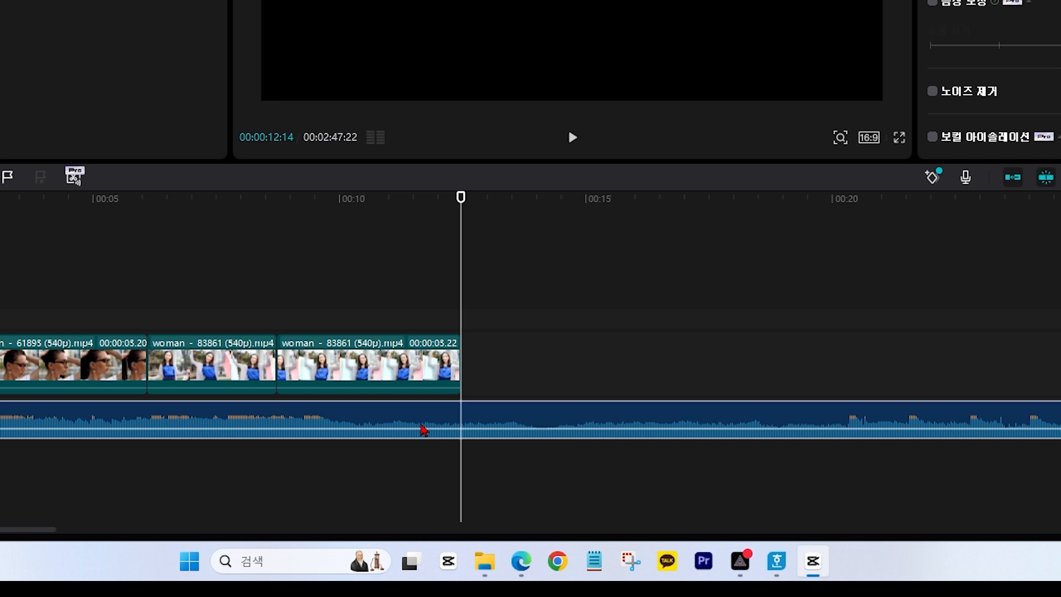
pyautogui.press('w')
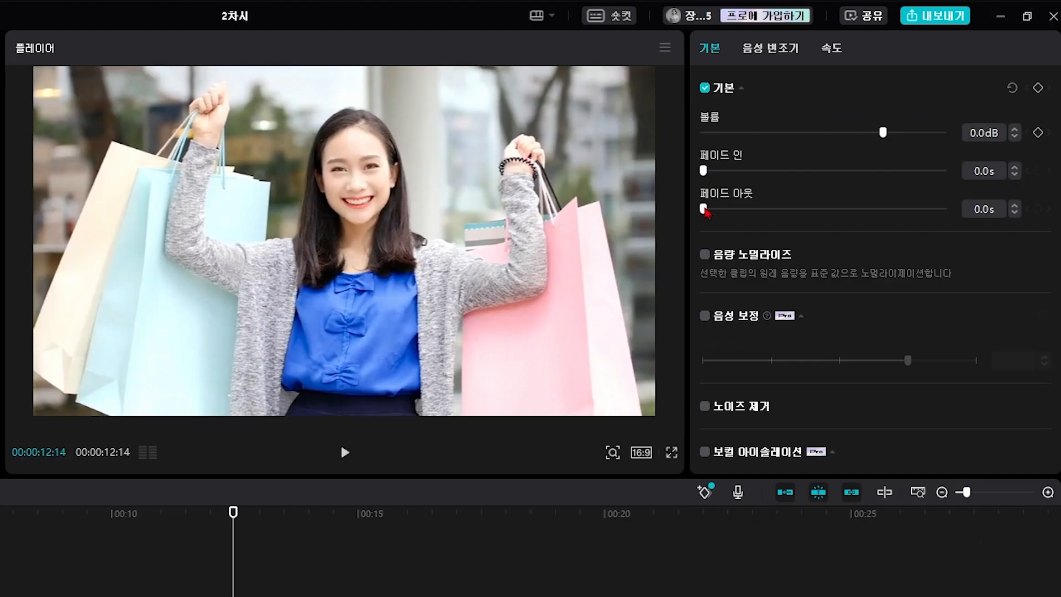
# - Set the music clip's fade-out to 4.0 s
pyautogui.moveTo(704, 210); pyautogui.dragTo(792, 219)
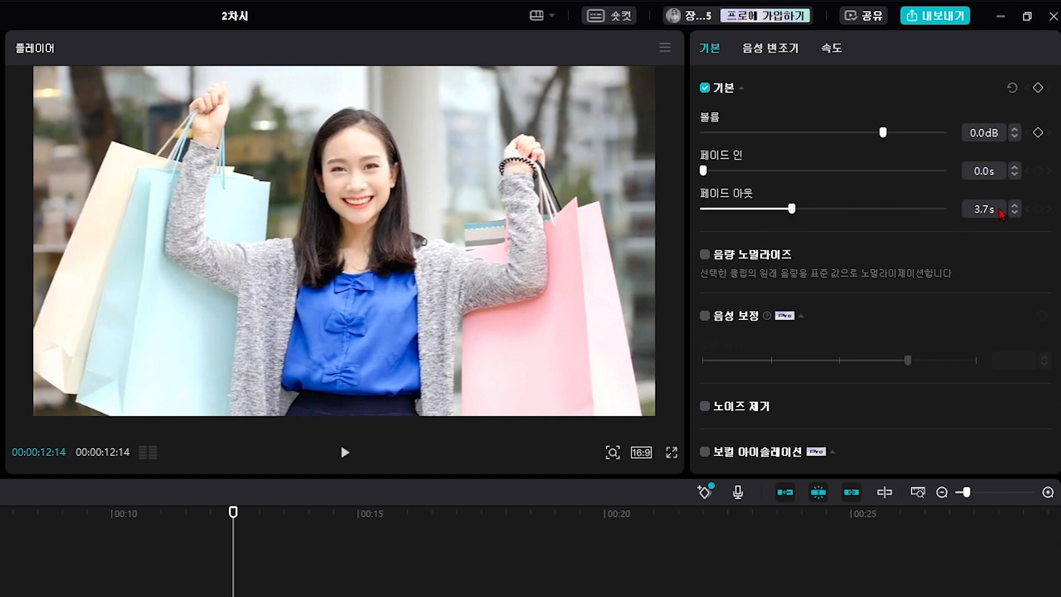
pyautogui.moveTo(792, 216); pyautogui.dragTo(800, 215)
pyautogui.moveTo(800, 210)
pyautogui.mouseDown()
pyautogui.moveTo(817, 210)
pyautogui.moveTo(796, 210)
pyautogui.mouseUp()
pyautogui.click(1017, 214)
pyautogui.click(1015, 206)
pyautogui.click(1016, 206)
pyautogui.click(970, 213)
pyautogui.write('4s')
pyautogui.press('Return')
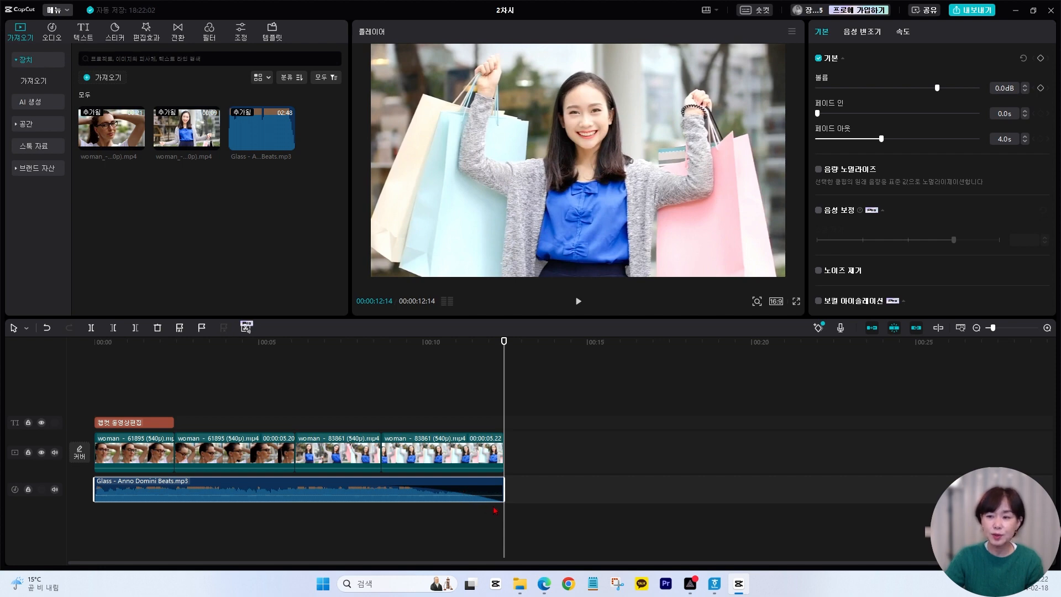
# - Return the playhead to the start of the timeline and set up an export named 캡컷동영상편집1
pyautogui.moveTo(504, 346); pyautogui.dragTo(80, 326)
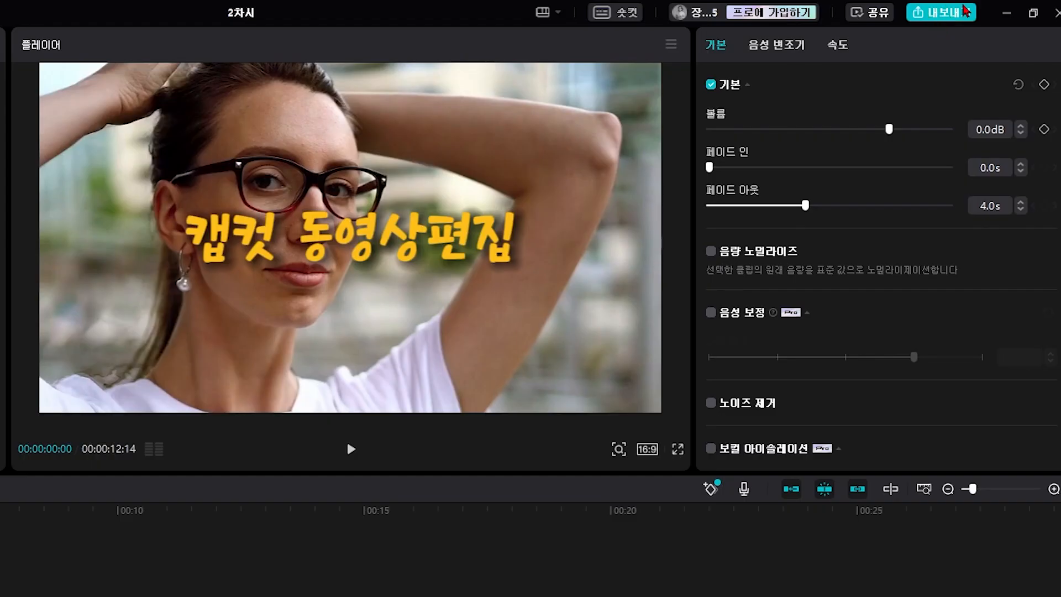
pyautogui.click(950, 18)
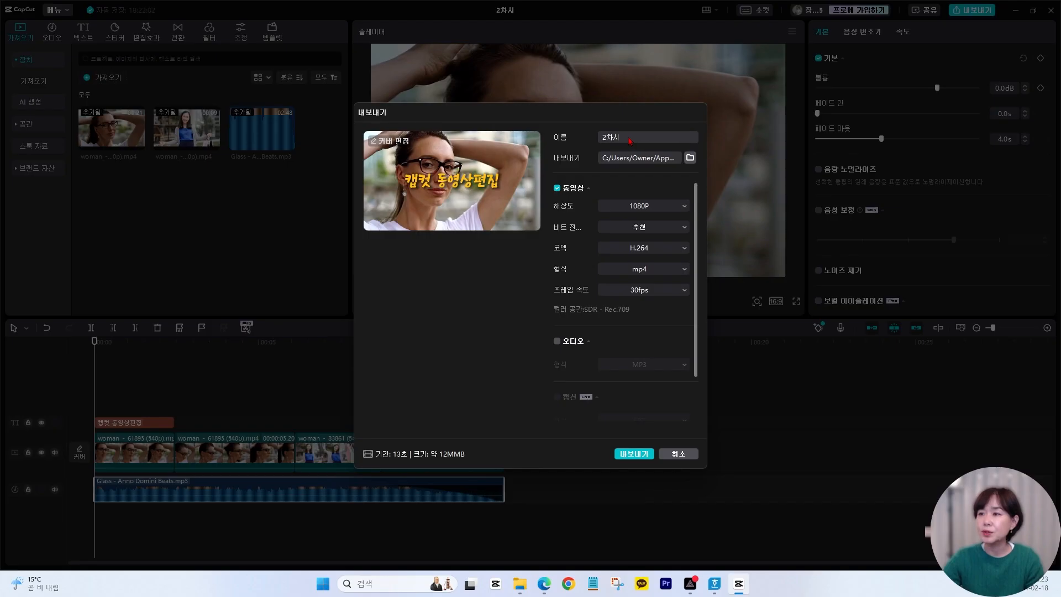
pyautogui.moveTo(629, 140); pyautogui.dragTo(593, 139)
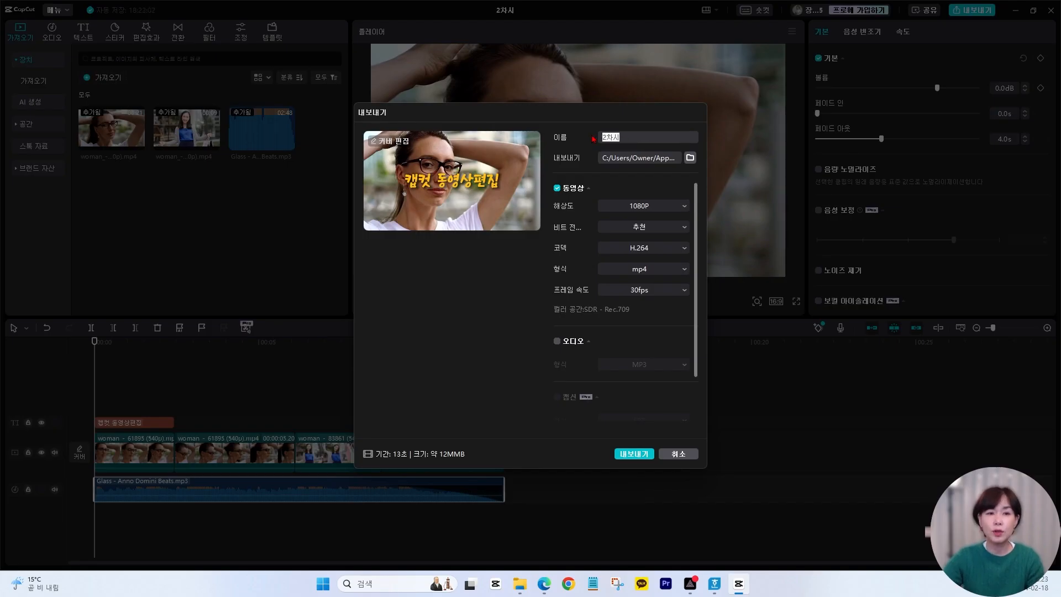
pyautogui.write('캡컷동영상편집1')
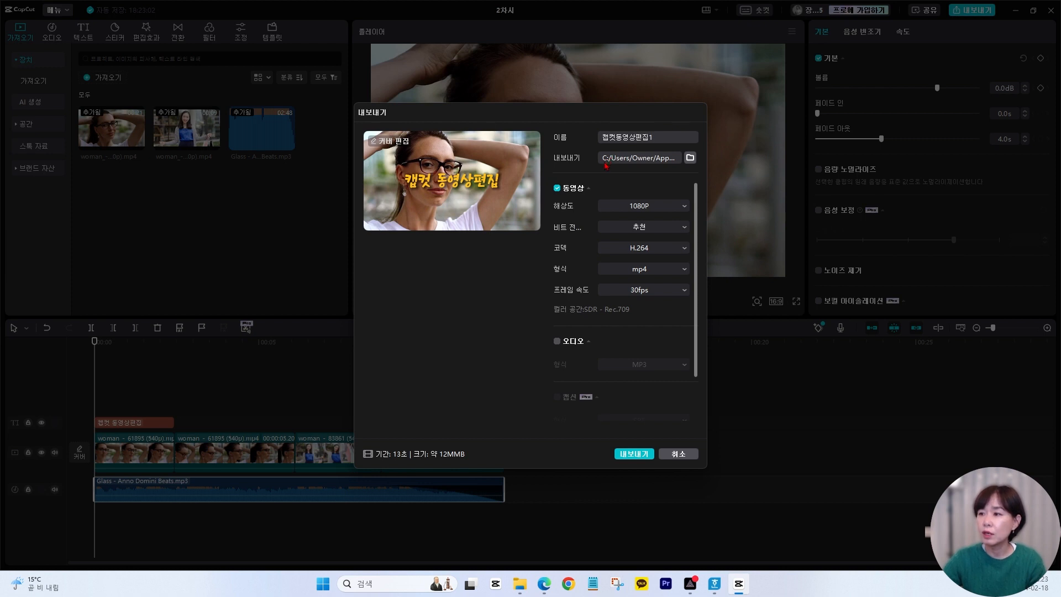
# - Set the export destination to the desktop (바탕 화면) folder
pyautogui.click(690, 159)
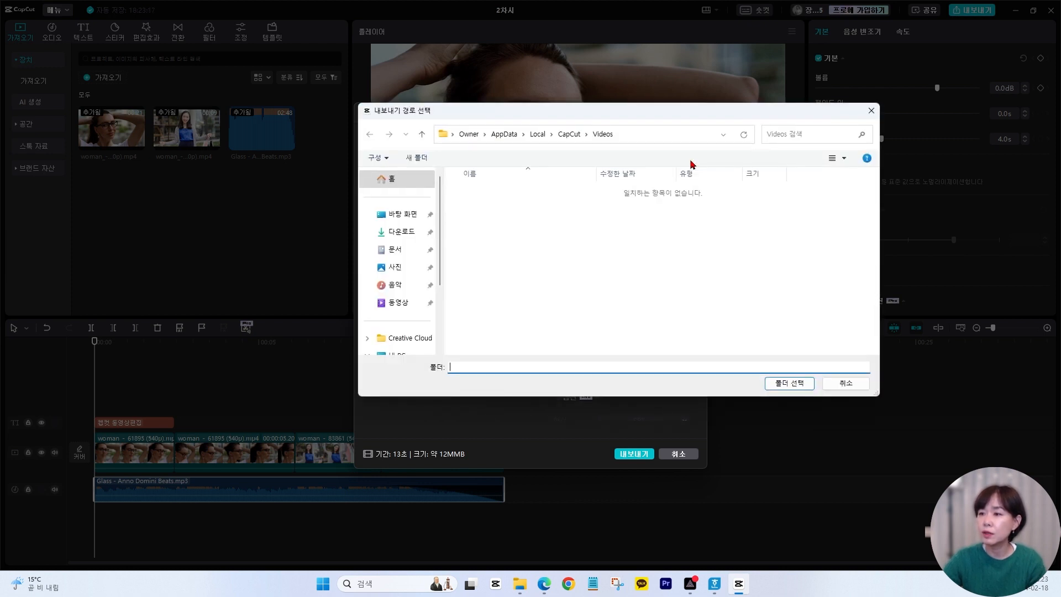
pyautogui.click(403, 215)
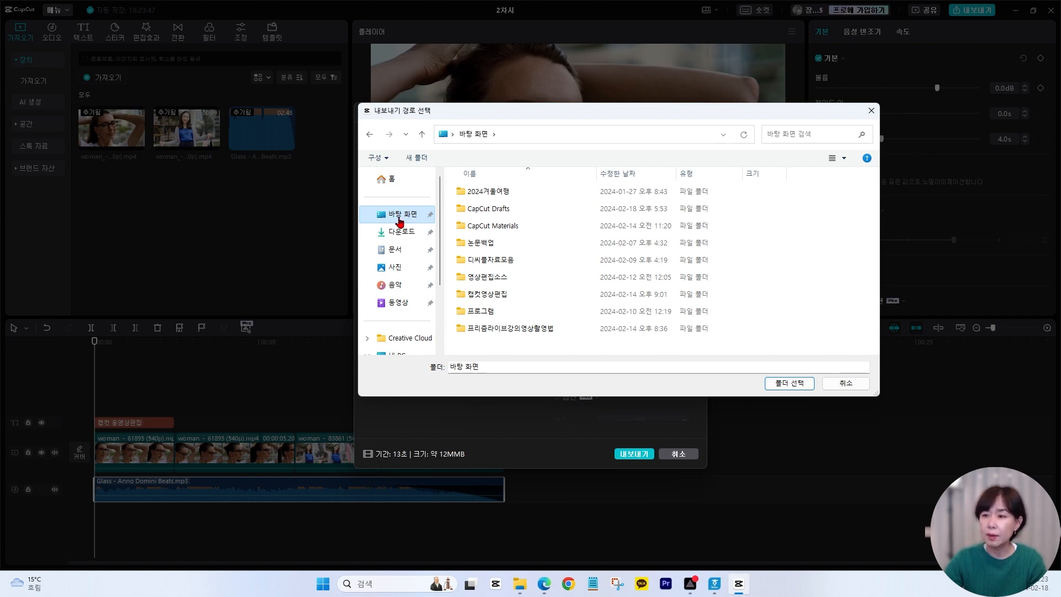
pyautogui.click(792, 384)
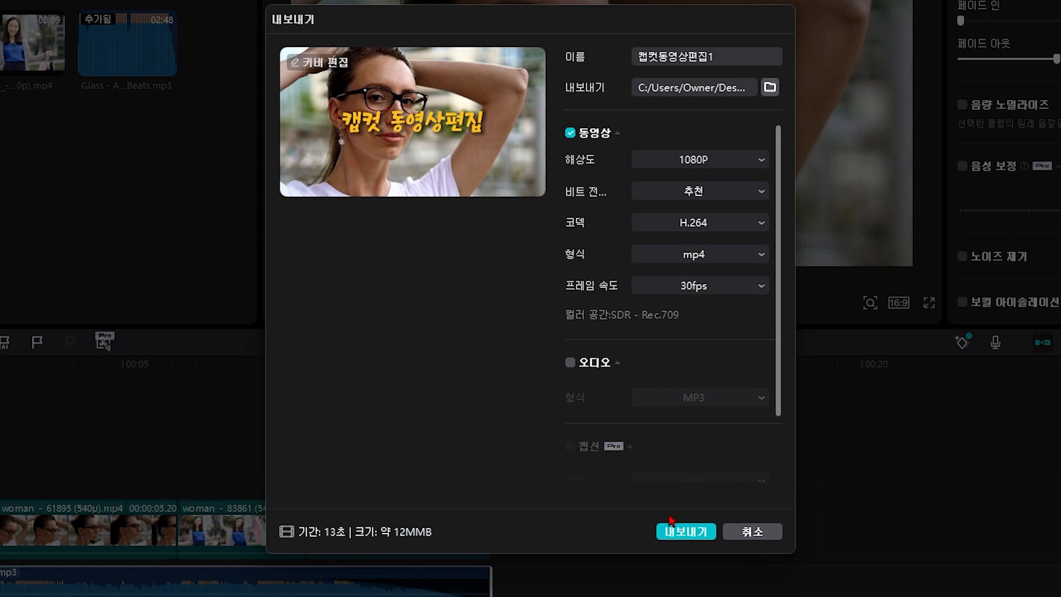
# - Export the video as a 1080P, H.264, 30fps mp4 and dismiss the sharing and feedback dialogs without sharing
pyautogui.click(690, 530)
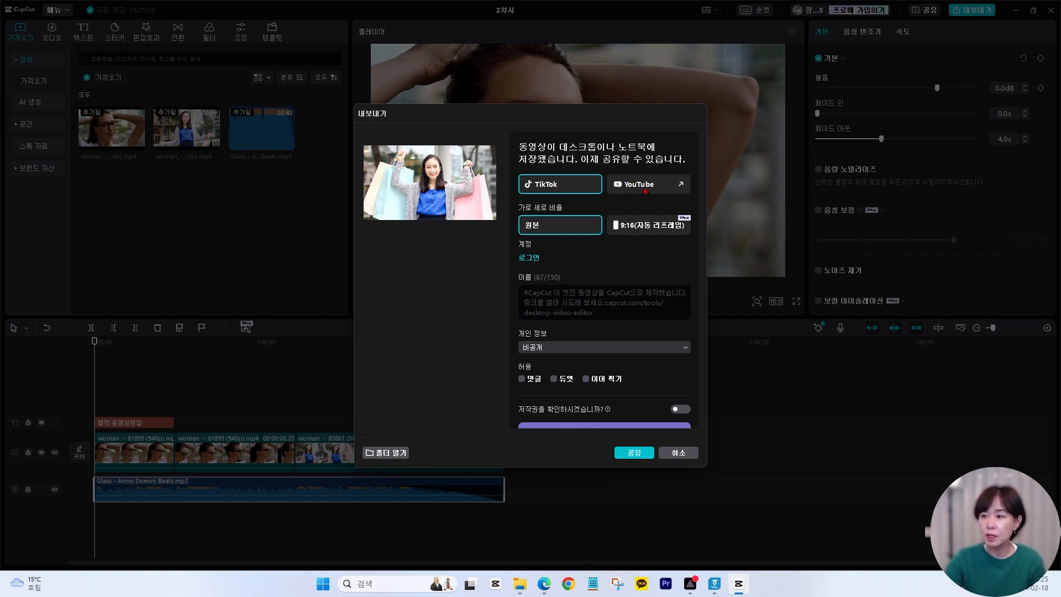
pyautogui.click(687, 455)
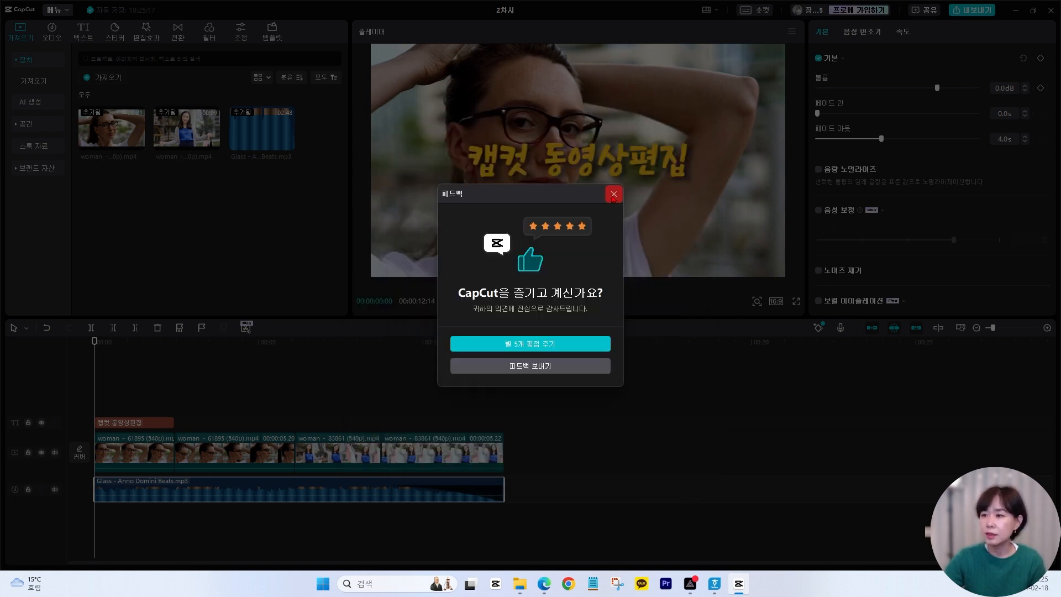
pyautogui.click(613, 194)
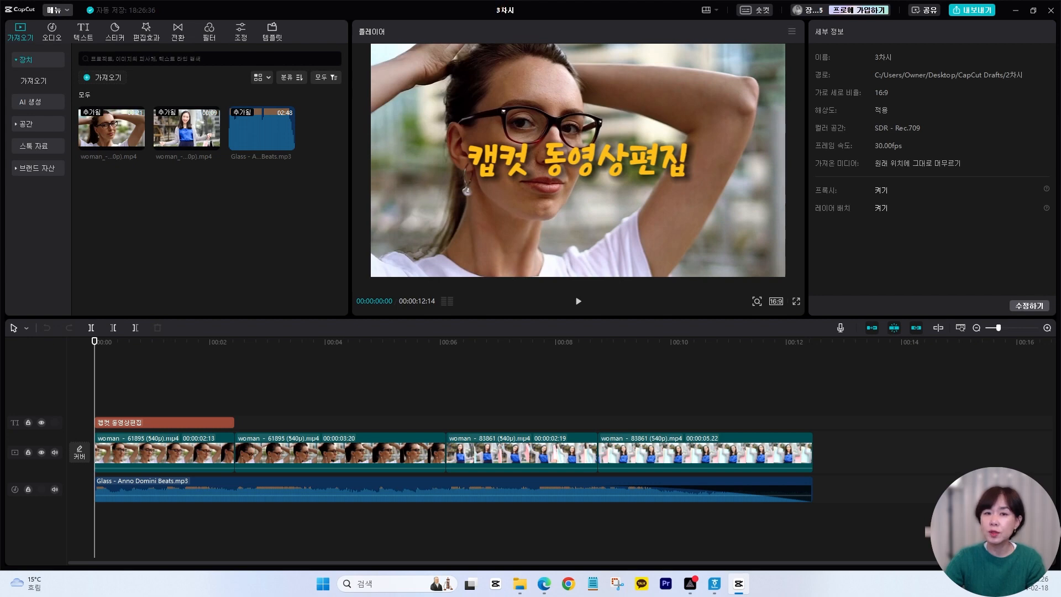
# - Name the project 3차시 and close both the project and the CapCut home window
pyautogui.click(502, 10)
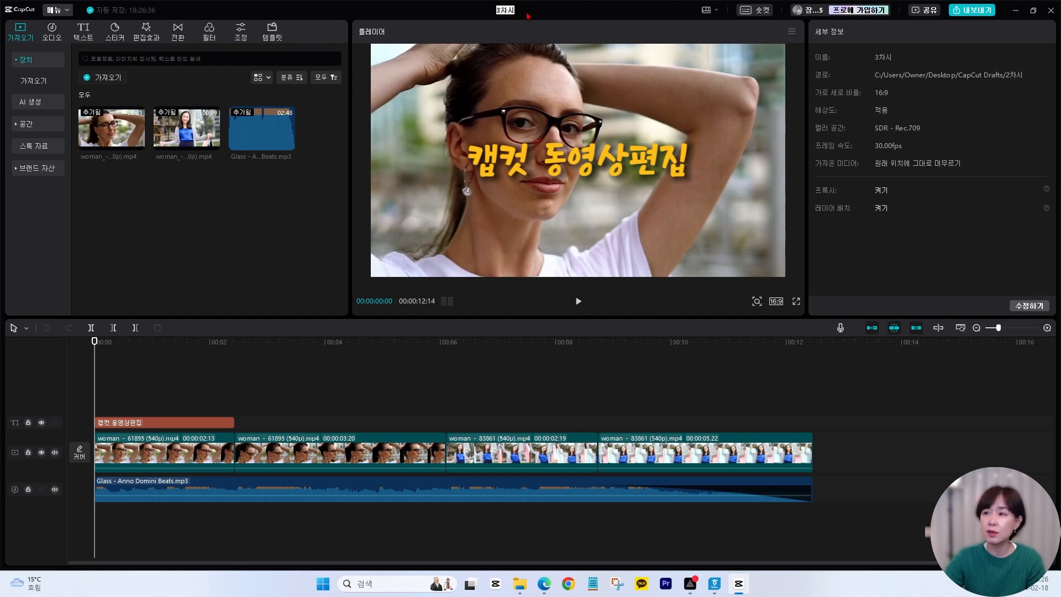
pyautogui.write('3차시')
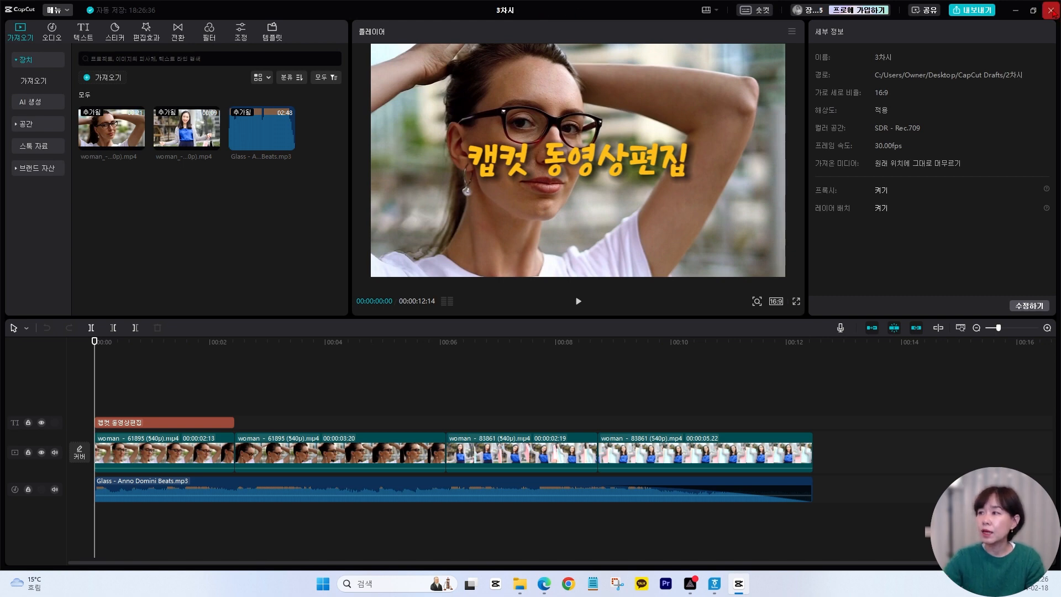
pyautogui.click(1051, 11)
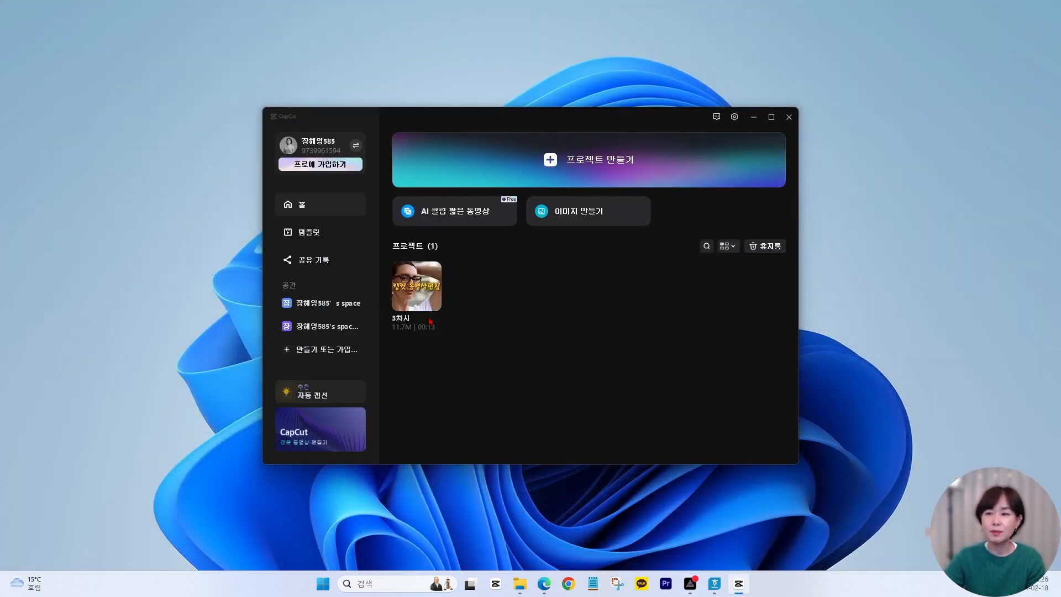
pyautogui.moveTo(432, 305)
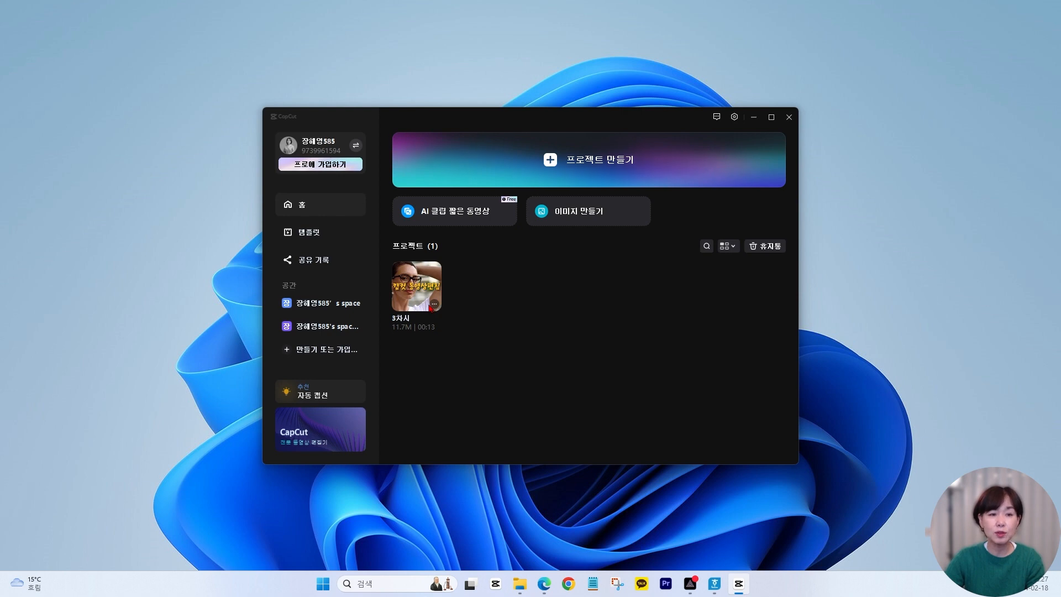
pyautogui.click(789, 116)
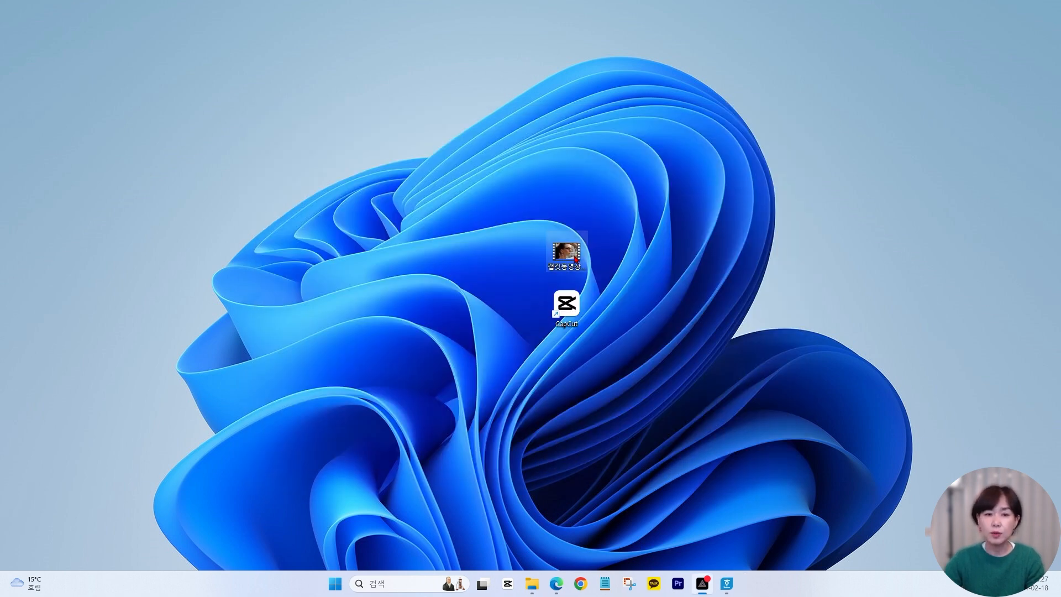